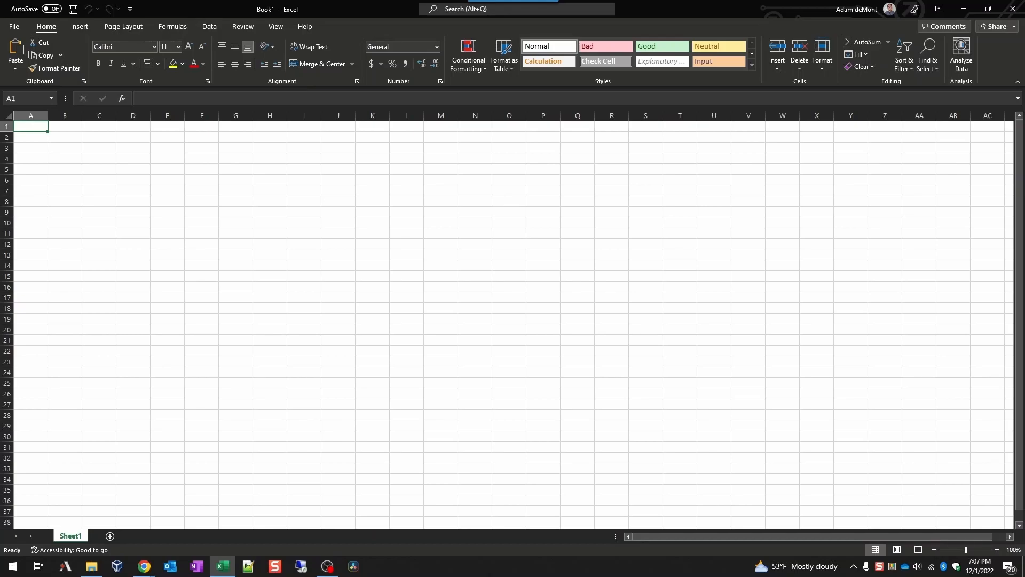
Step: Paste the comma-separated header line into cell A1 of the workbook
key("alt+Tab")
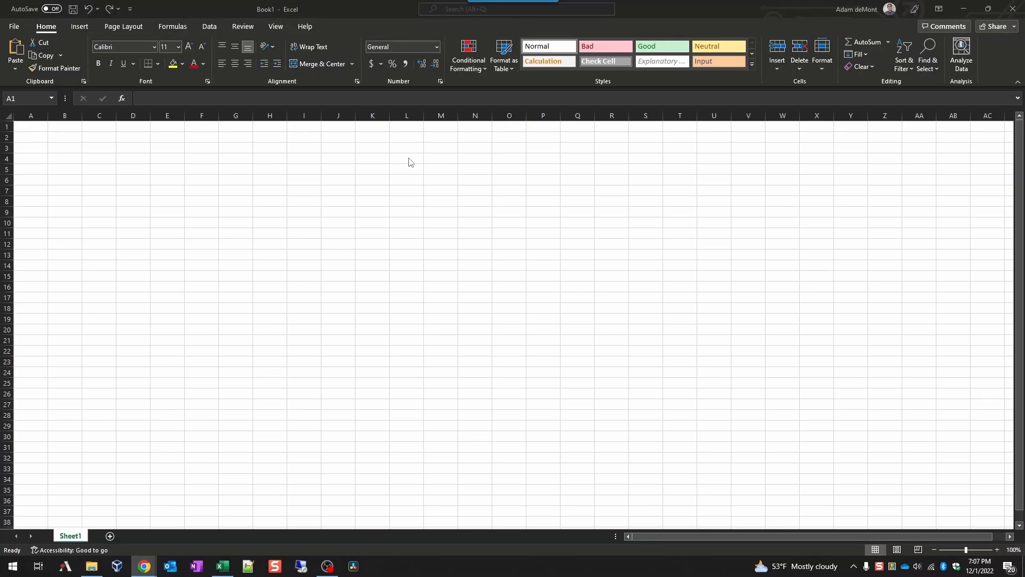
left_click(39, 127)
right_click(40, 130)
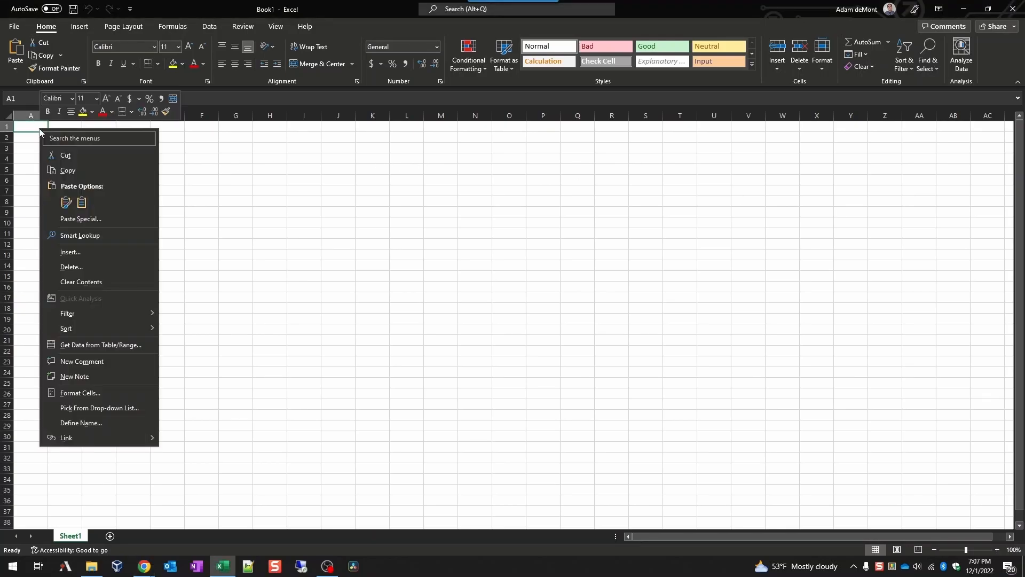
left_click(81, 202)
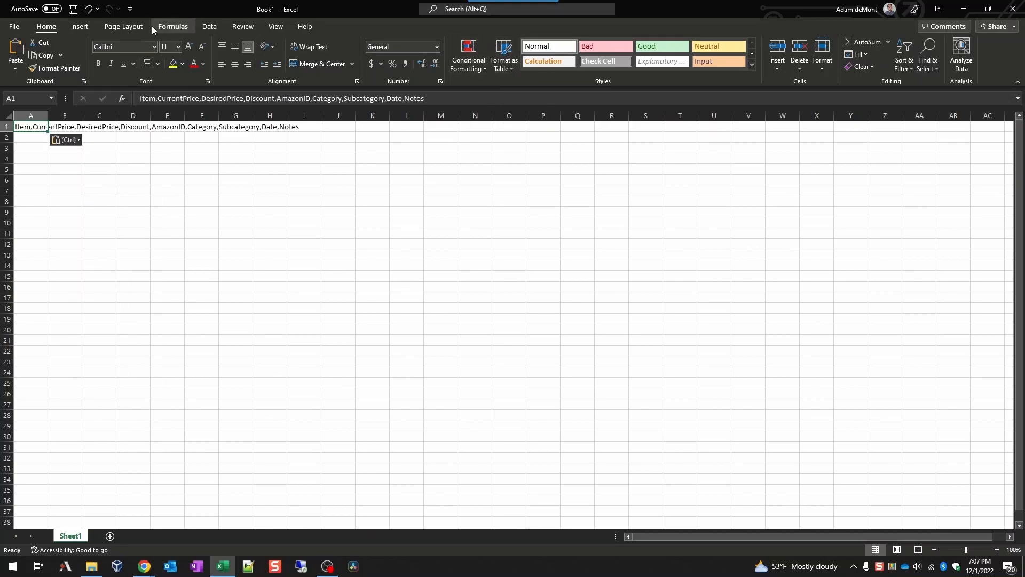
Step: Split it with Text to Columns on commas into Item through Notes across columns A–I
left_click(208, 26)
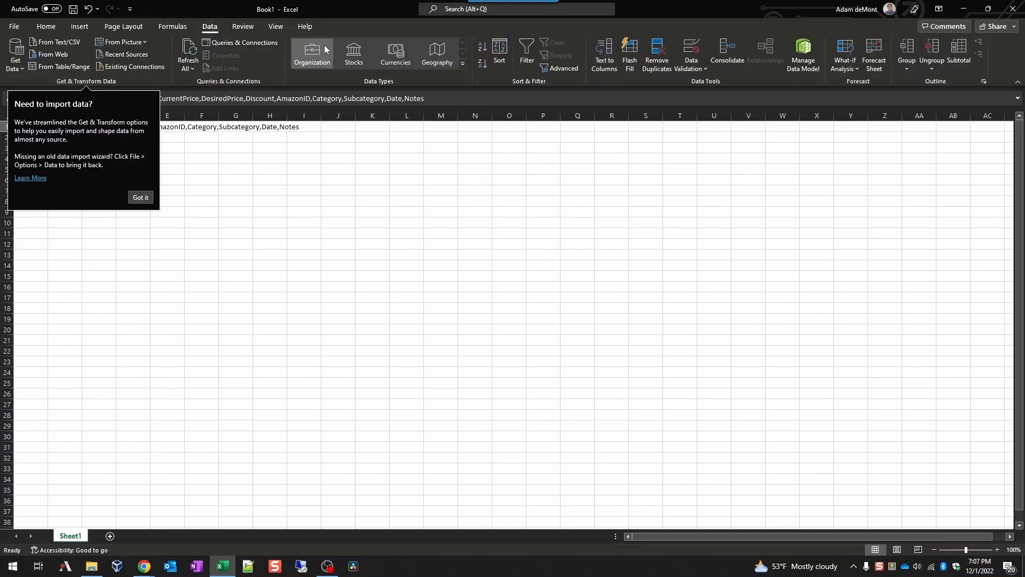
left_click(604, 56)
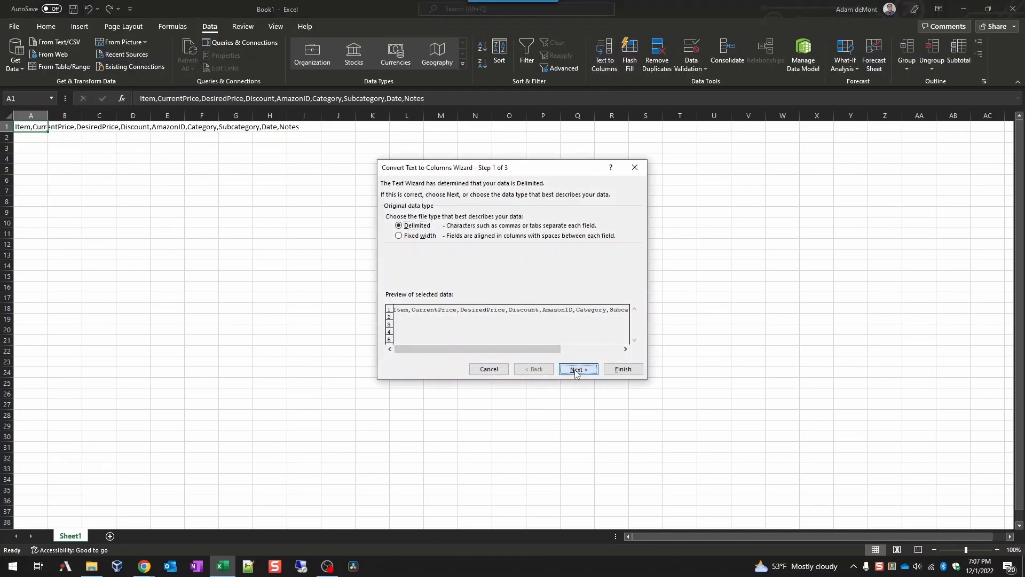
left_click(578, 369)
left_click(389, 214)
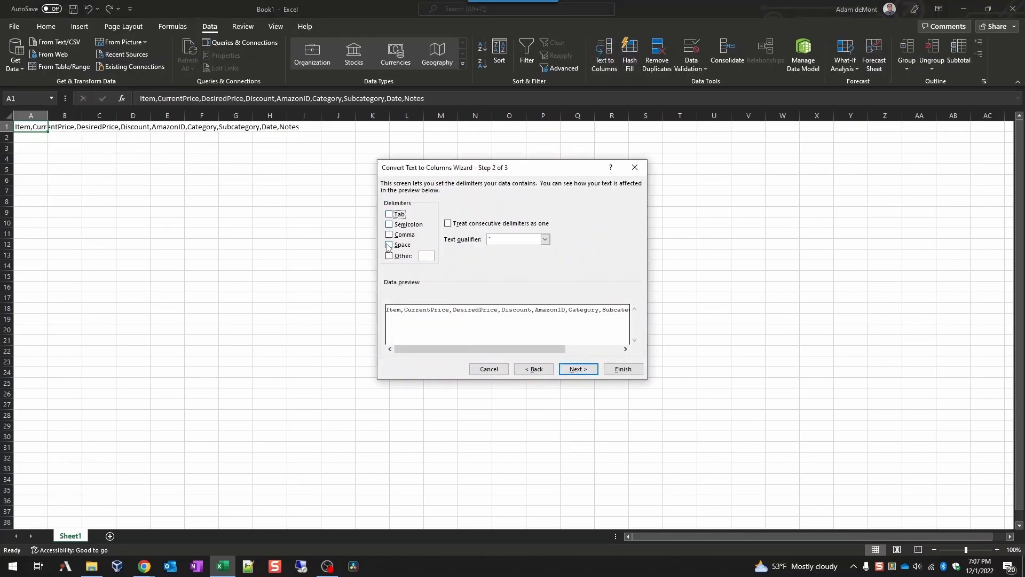
left_click(389, 234)
left_click(622, 369)
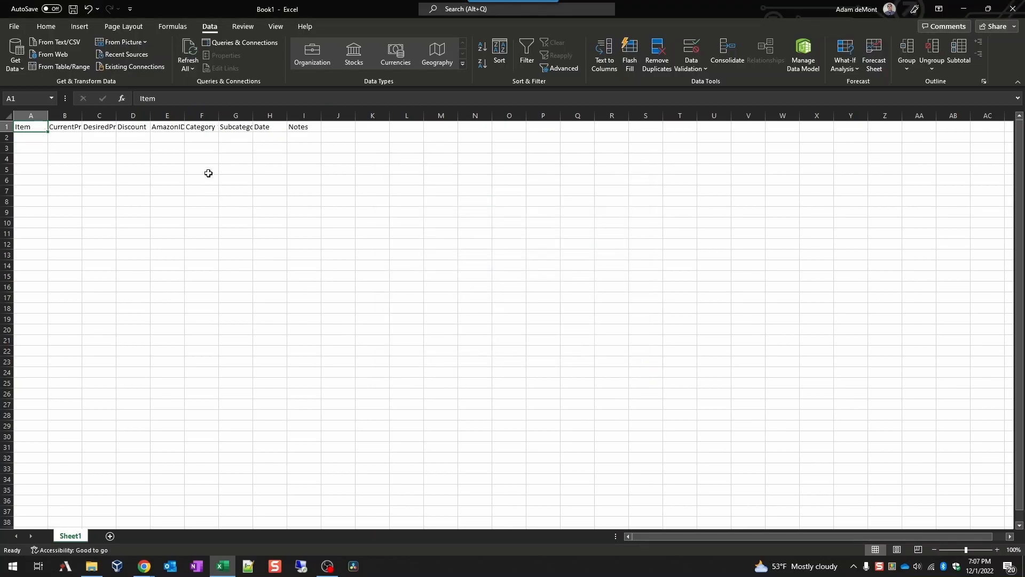
Step: Format the header row as a Medium-style table with headers
left_click(52, 27)
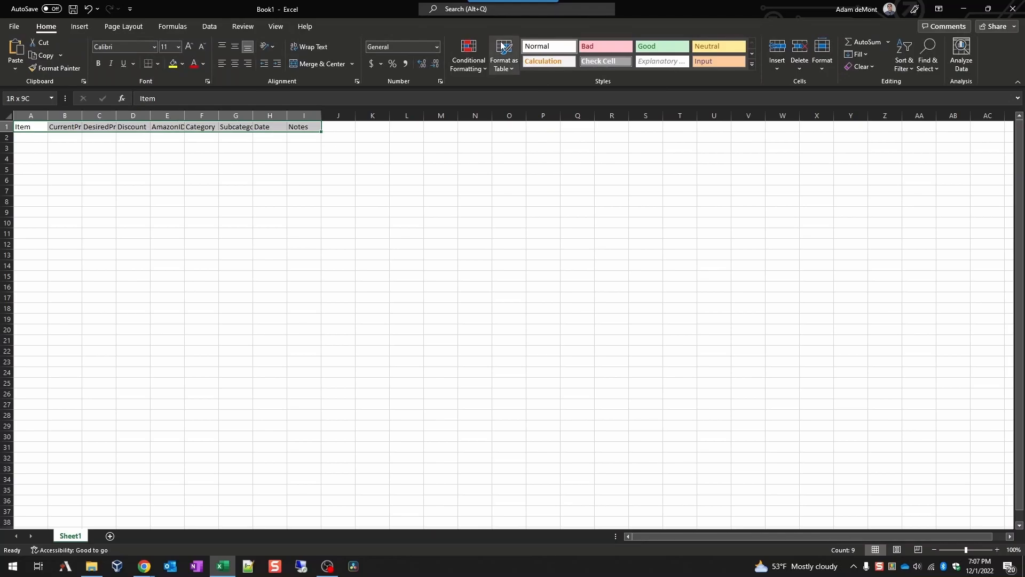
left_click(510, 68)
left_click(564, 241)
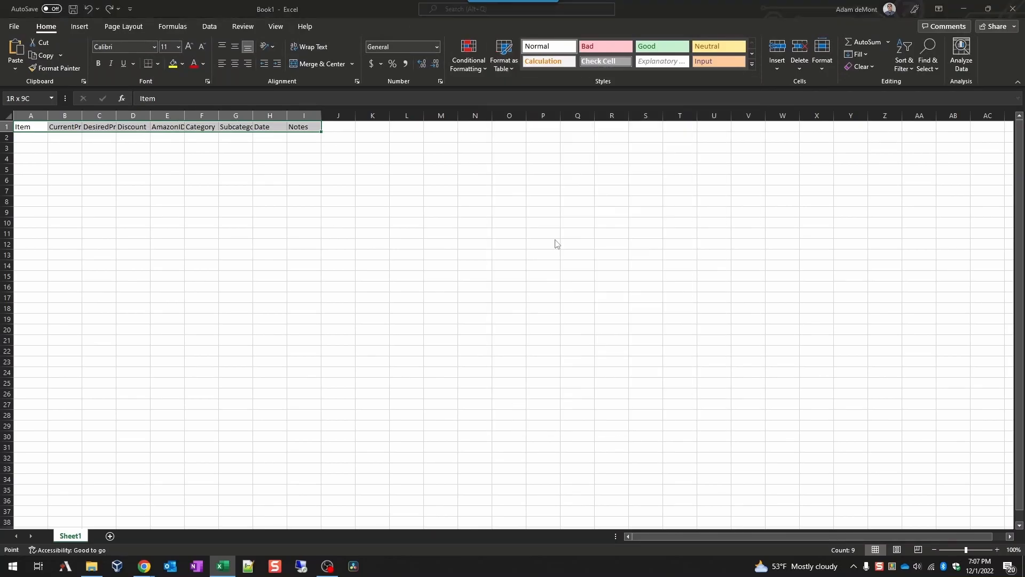
left_click(500, 312)
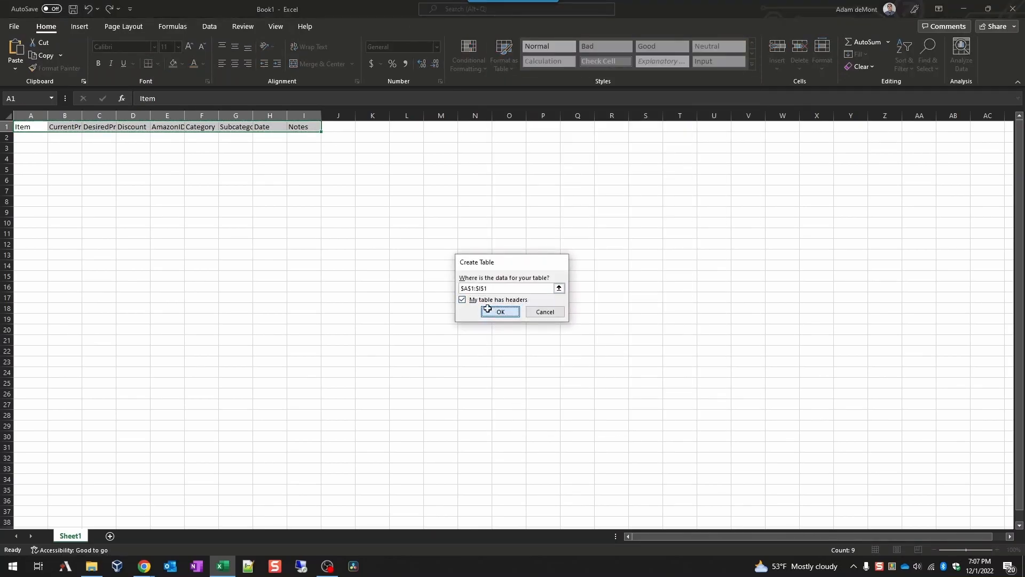
Step: Rename the table from Table1 to Amazon and the Sheet1 worksheet to Amazon
left_click(29, 139)
left_click(35, 55)
type("Amazon")
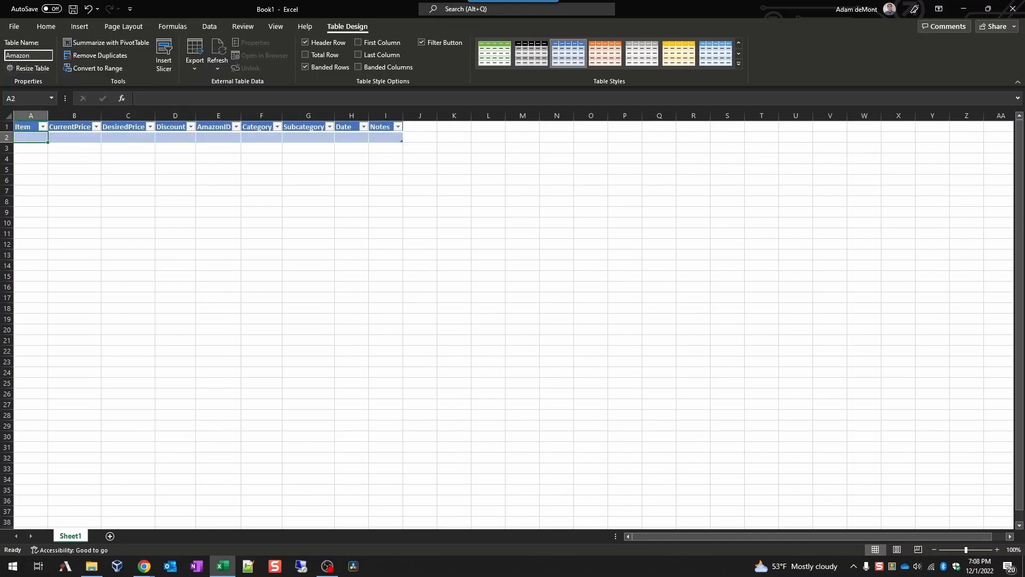
key("Return")
double_click(75, 536)
type("Amazon")
key("Return")
Step: Select Discount cell D2 and put it into edit mode
left_click(169, 137)
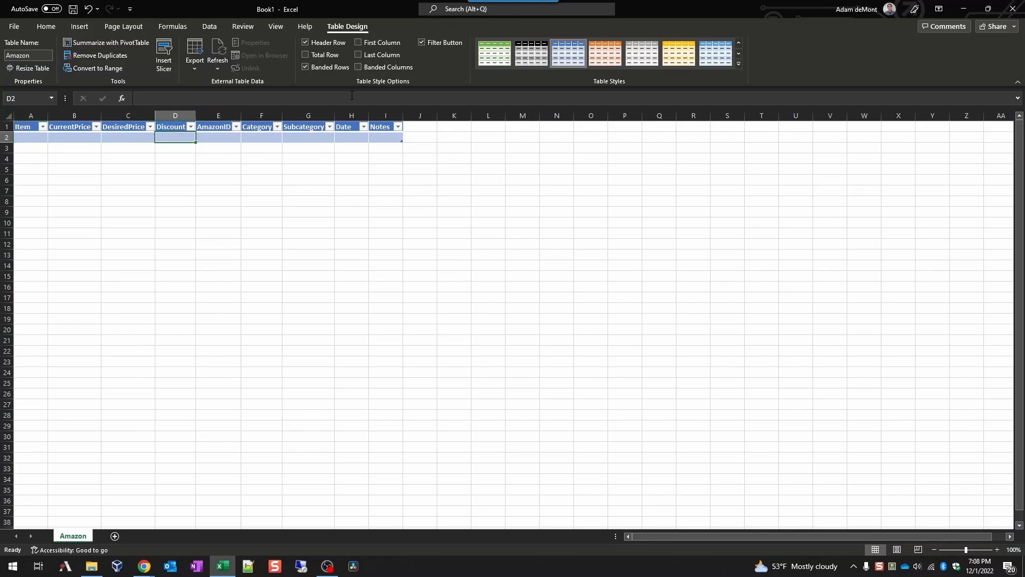
key("alt+Tab")
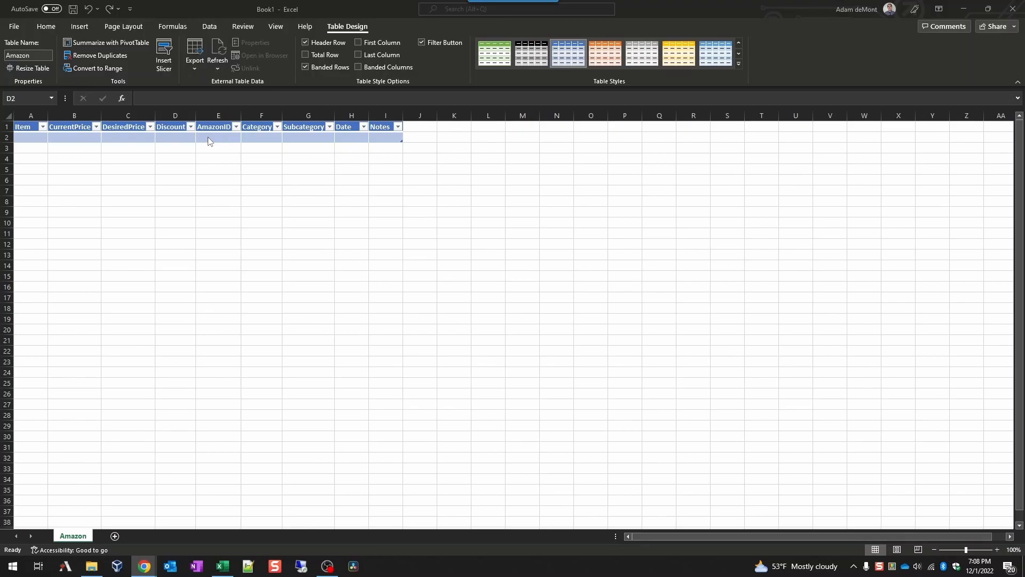
double_click(184, 142)
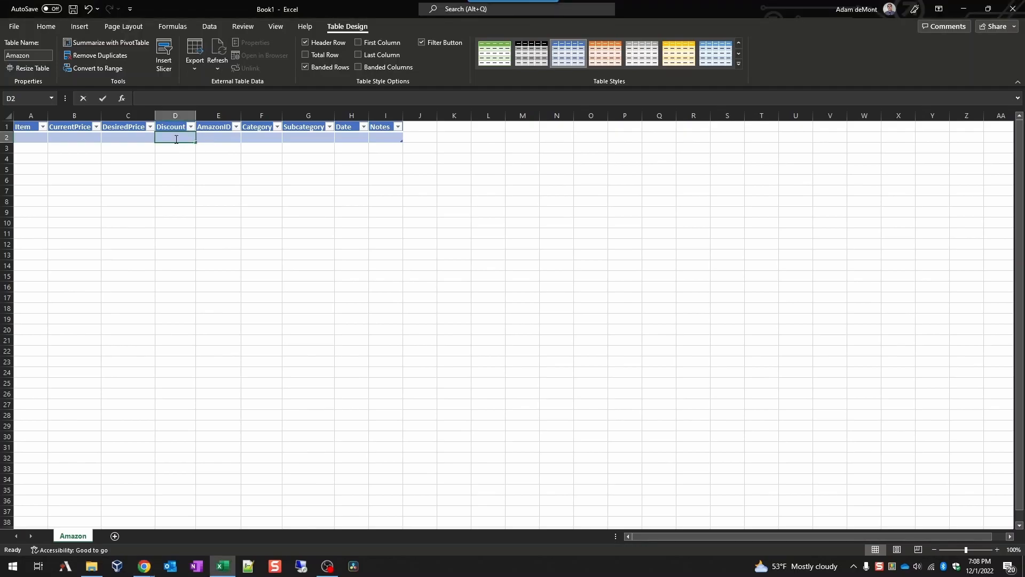
Step: Enter =IF(C2>B2,C2-B2,"") in D2 and the test value 3 in C2
type("=IF(C2>B2,C2-B2,\"\")")
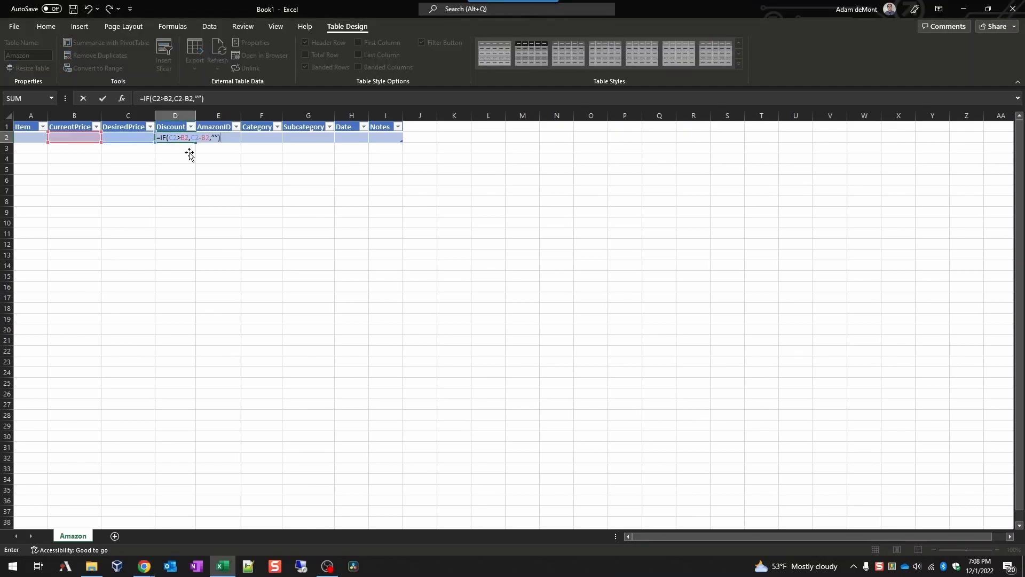
key("Return")
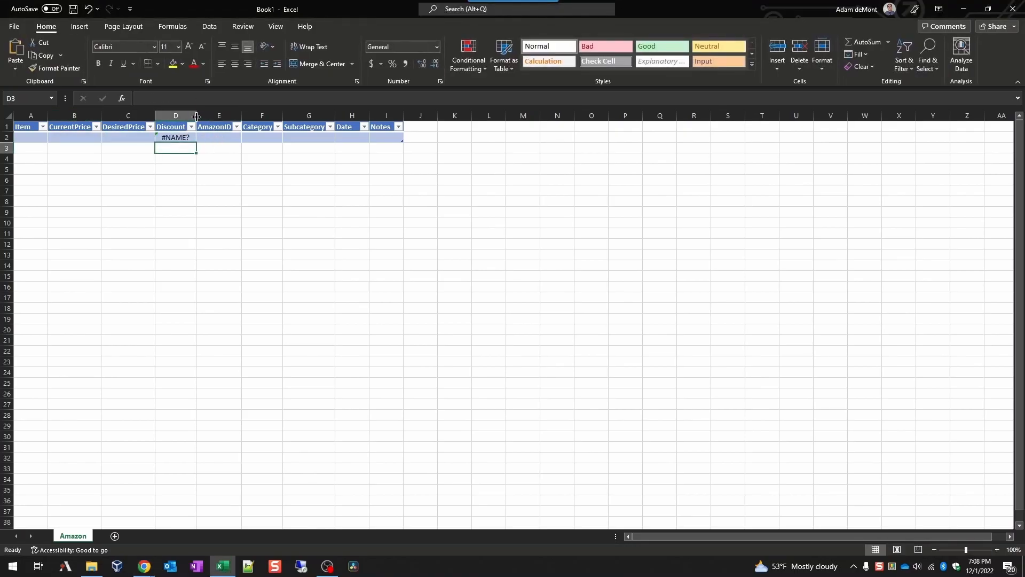
left_click(115, 138)
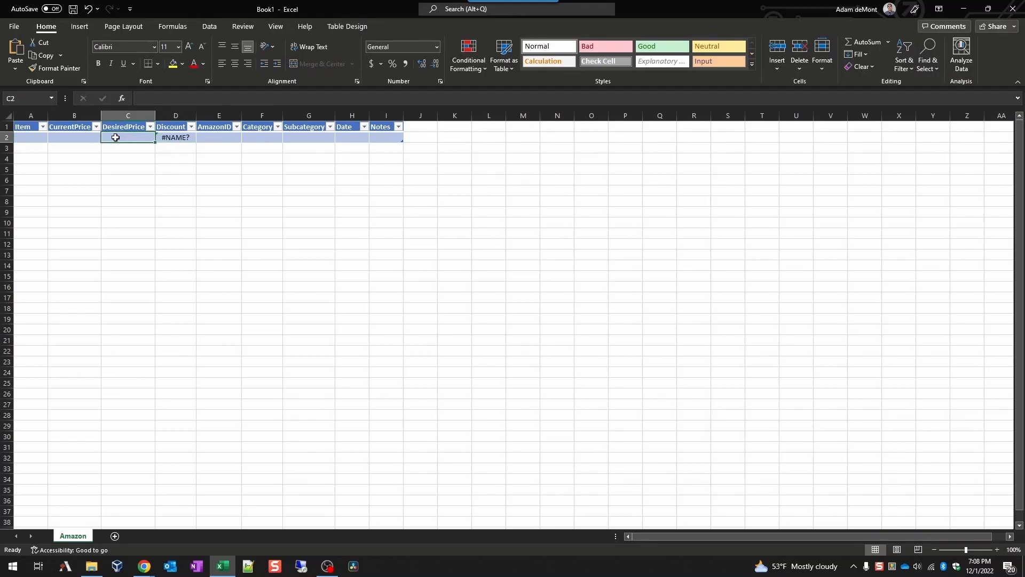
type("3")
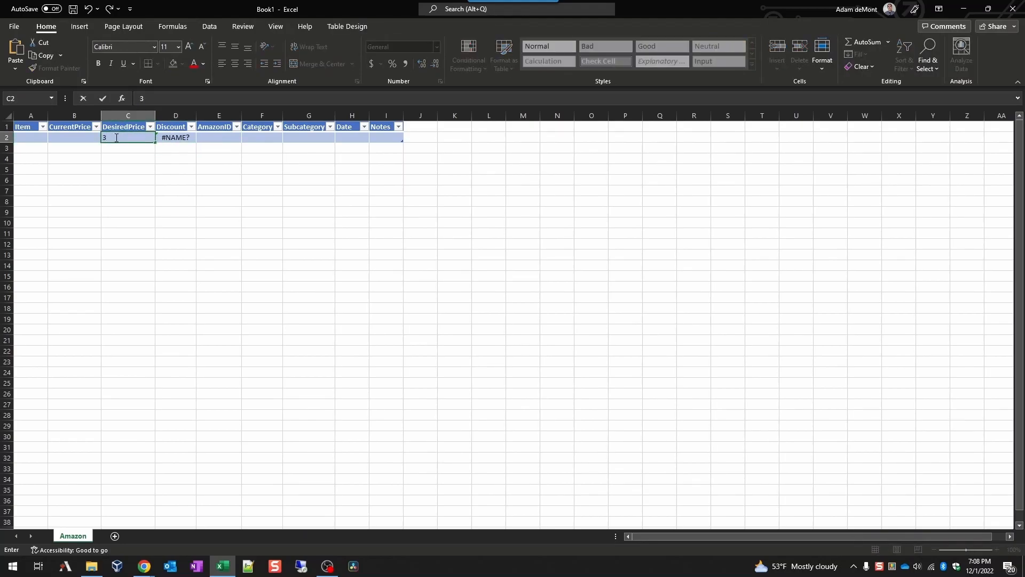
key("Return")
Step: Enter Test_item in A2 and autofit column A to fit it
key("Left")
key("Up")
key("Left")
key("Right")
key("Right")
key("Right")
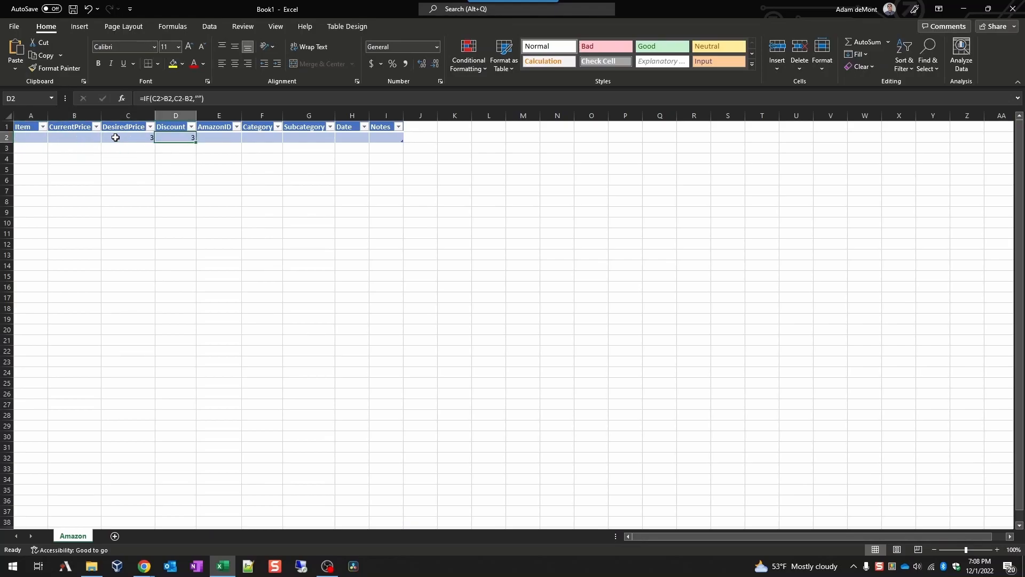
key("Right")
key("Right")
key("Right")
key("Left")
key("Left")
key("Left")
key("Left")
key("Left")
key("Left")
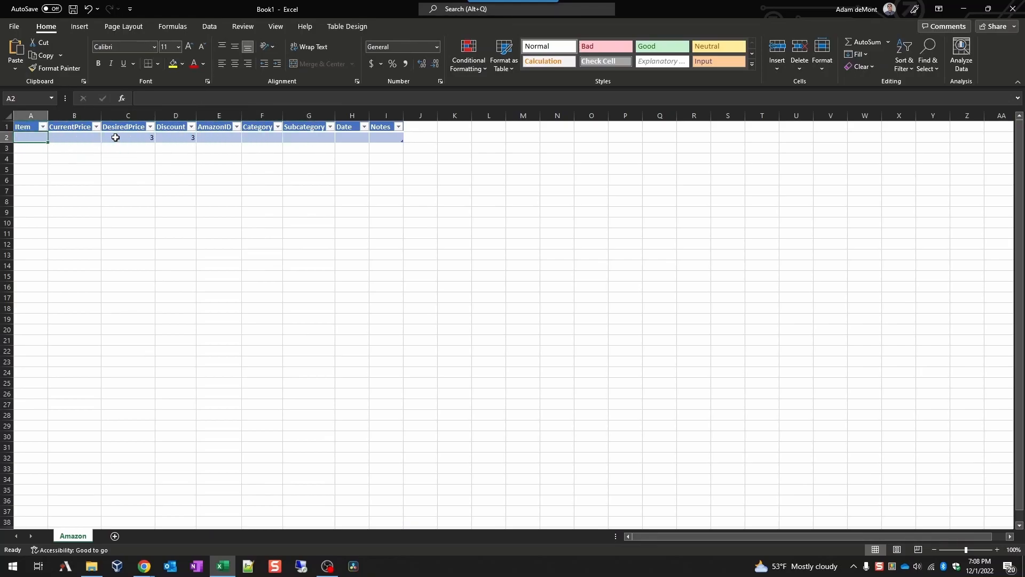
type("Test_")
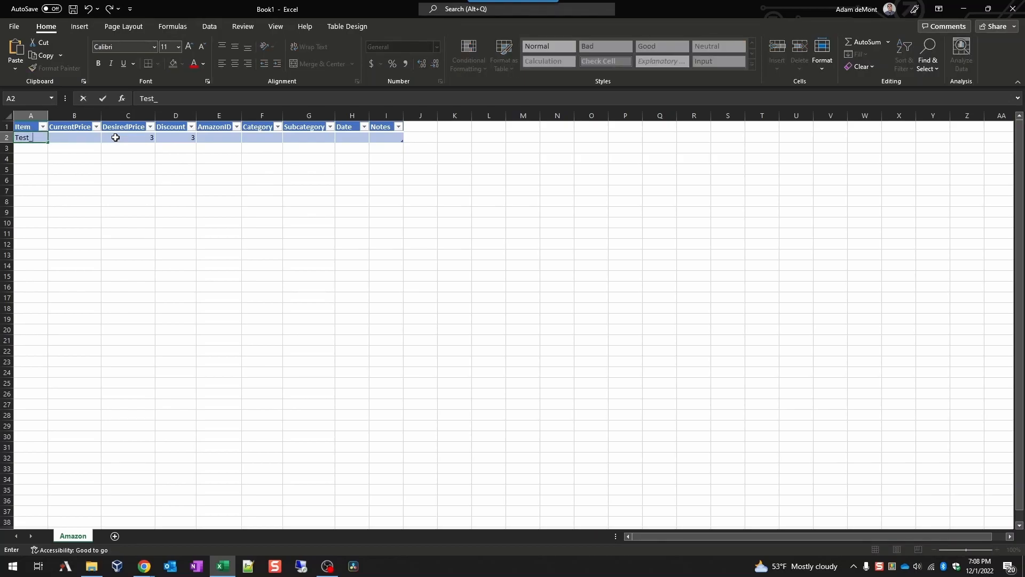
type("item")
key("Return")
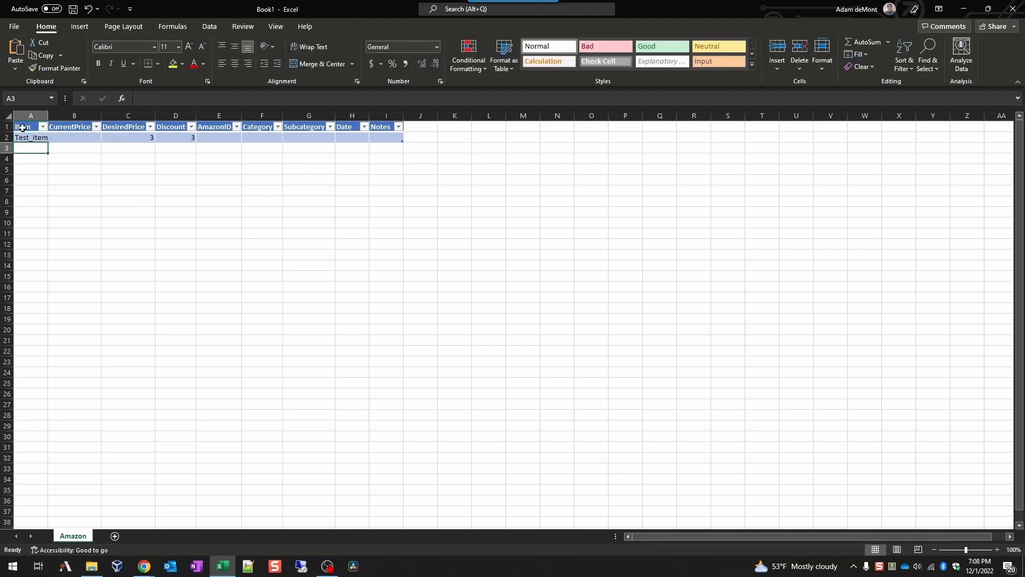
double_click(48, 116)
Step: Check the row 2 cells, including Discount showing 3, then go to the File menu
left_click(76, 138)
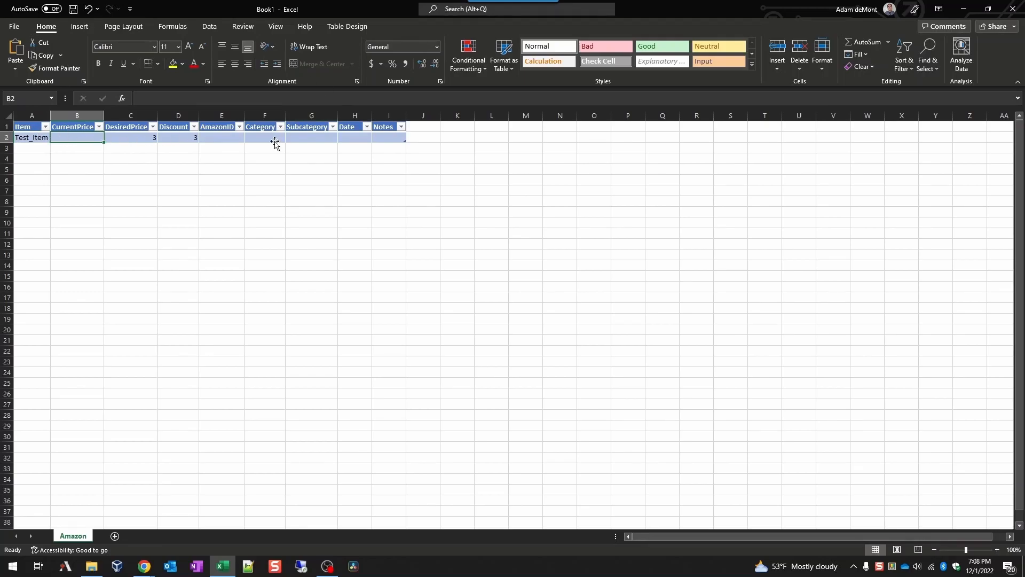
double_click(360, 138)
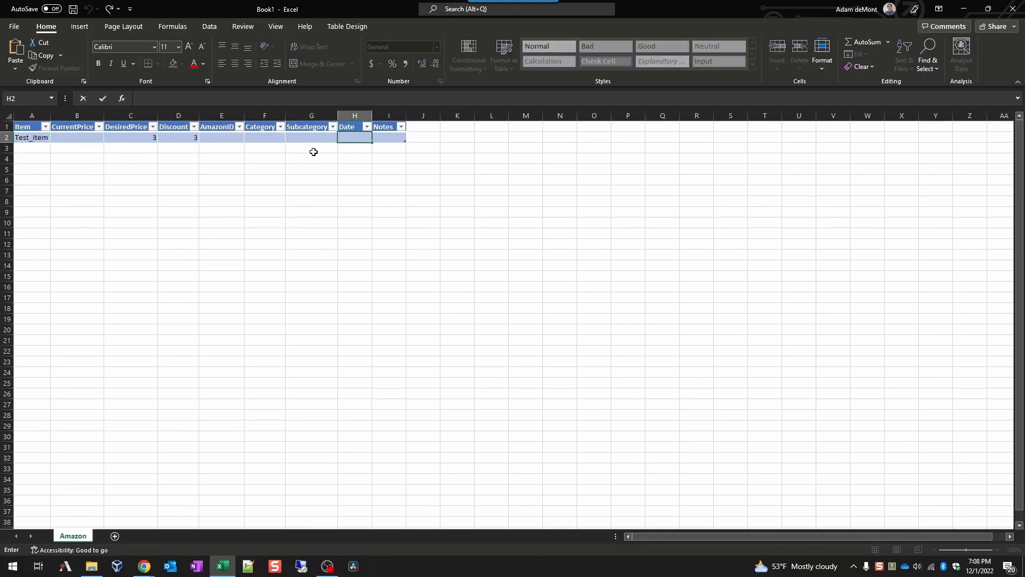
left_click(187, 139)
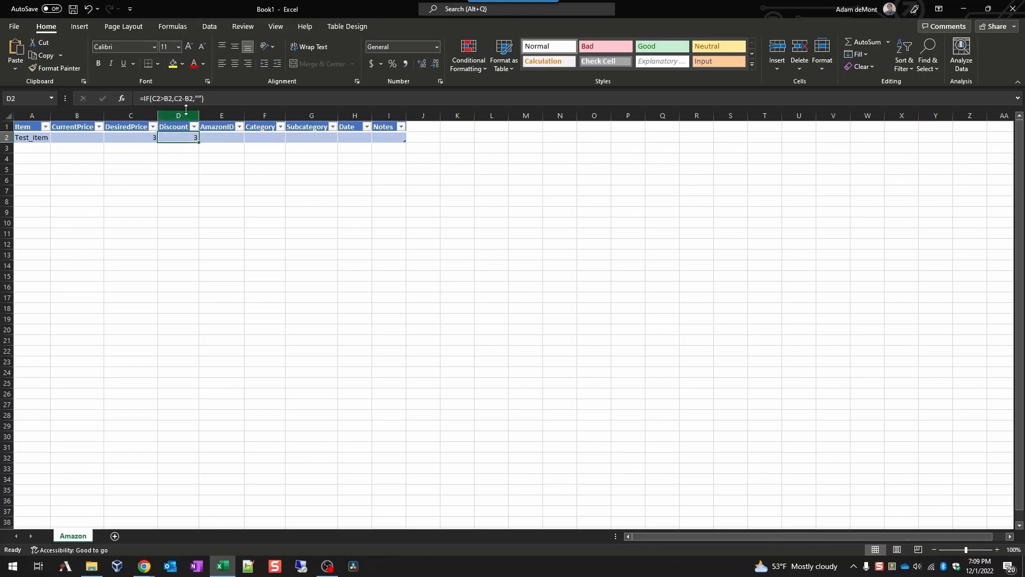
double_click(227, 141)
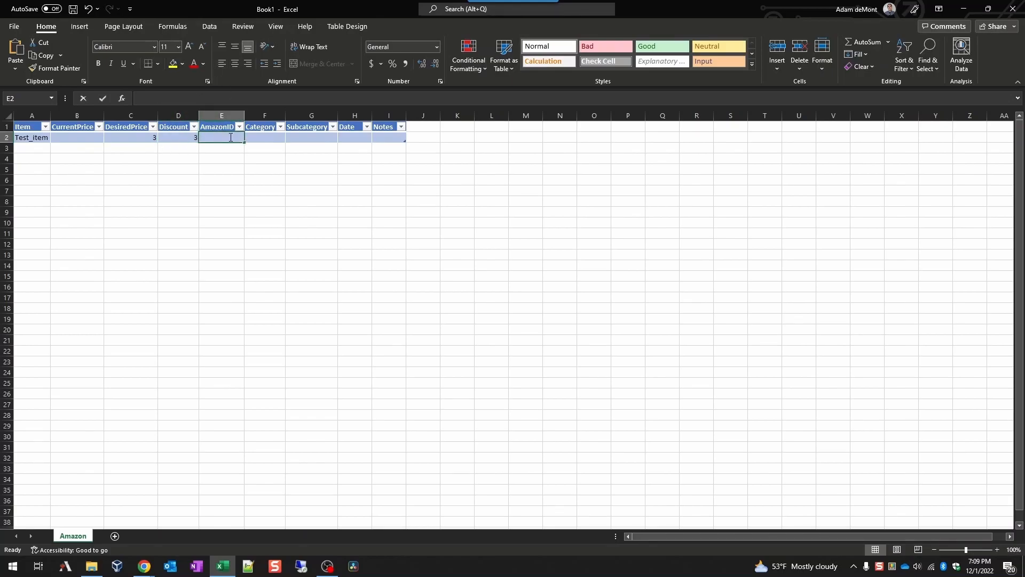
left_click(268, 138)
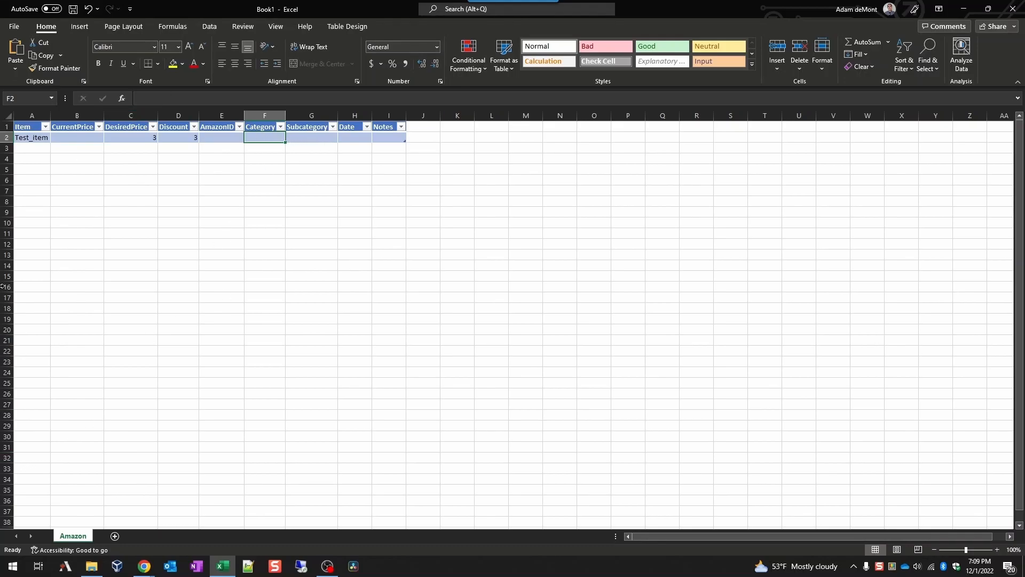
left_click(20, 28)
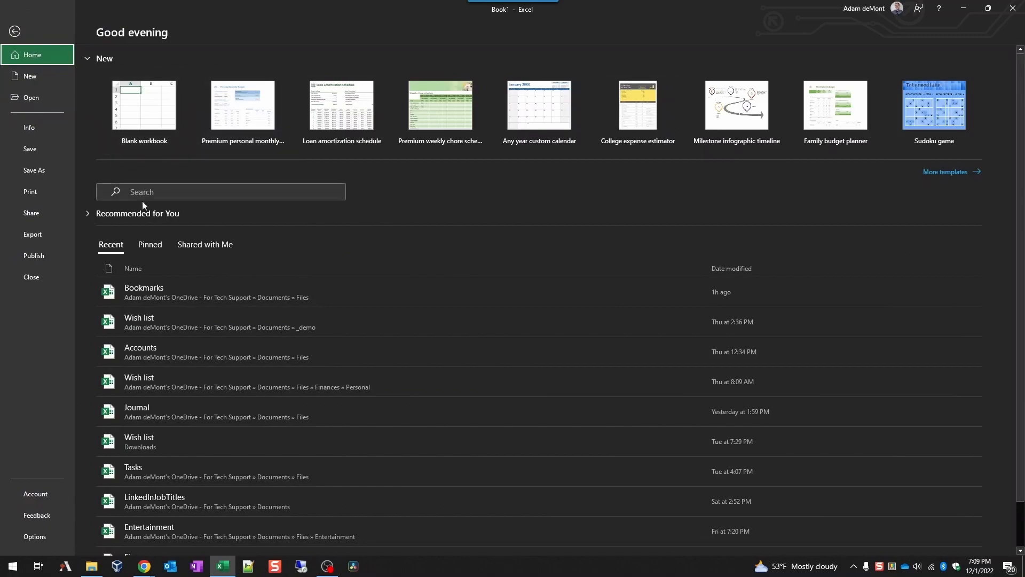
Step: Confirm Wish list is in OneDrive's _demo folder, then close Book1 choosing Don't Save
left_click(152, 246)
left_click(46, 170)
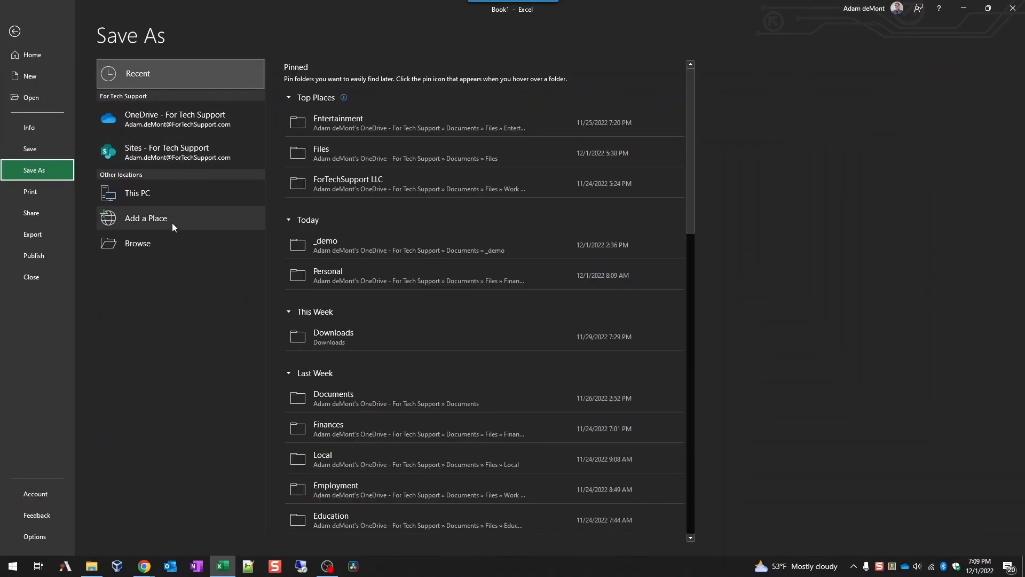
left_click(159, 125)
left_click(346, 198)
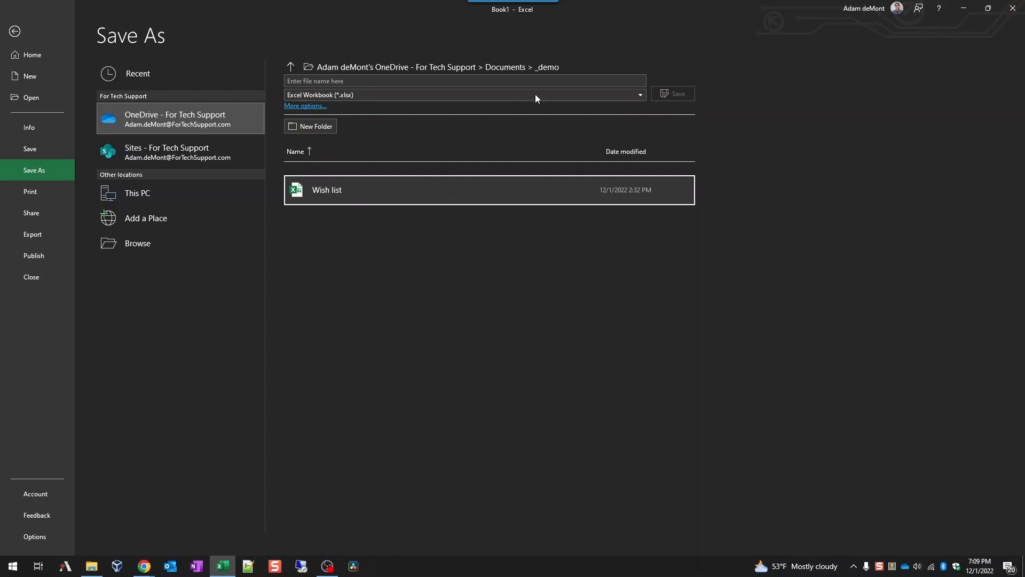
left_click(91, 566)
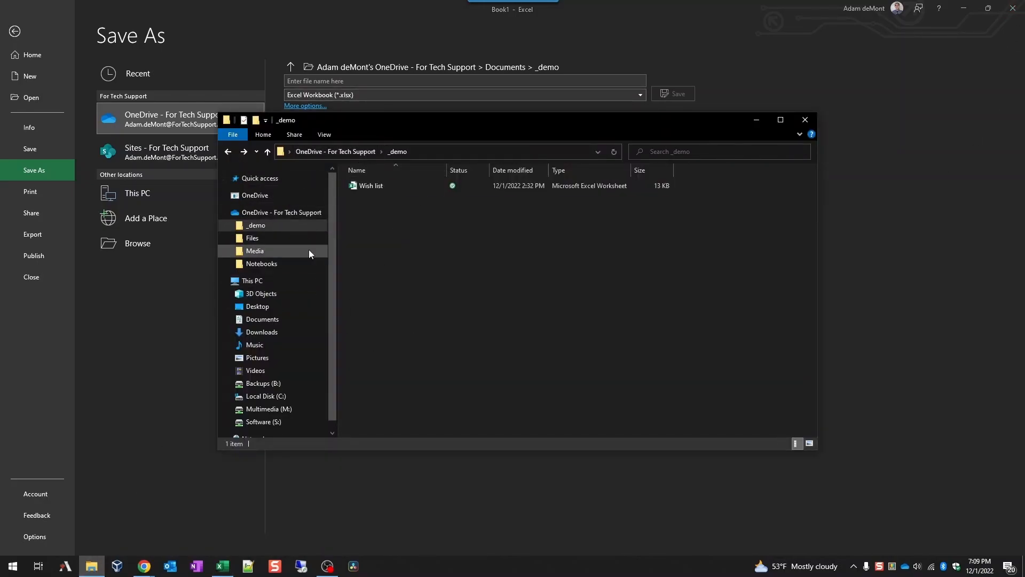
left_click(223, 280)
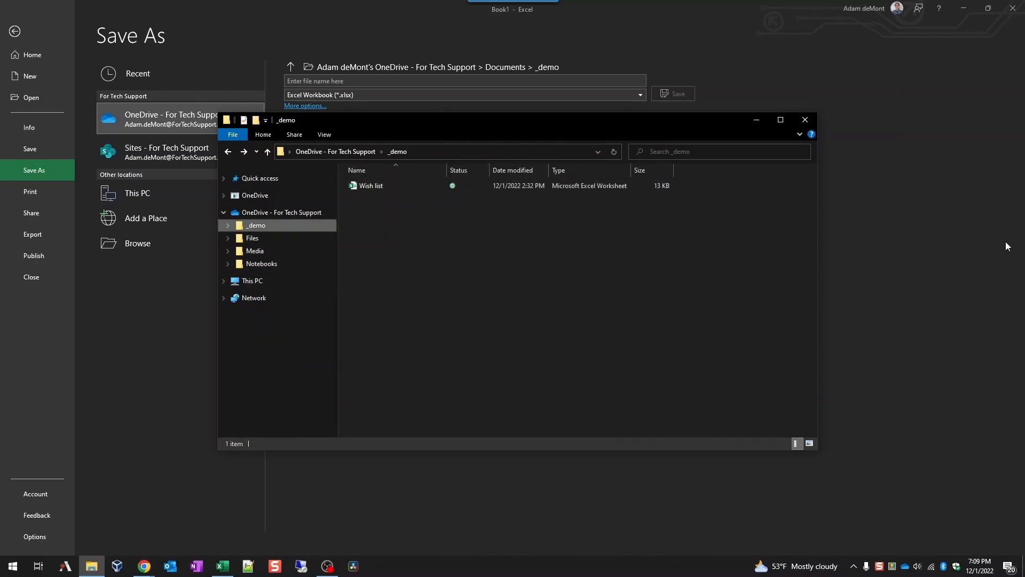
left_click(1021, 5)
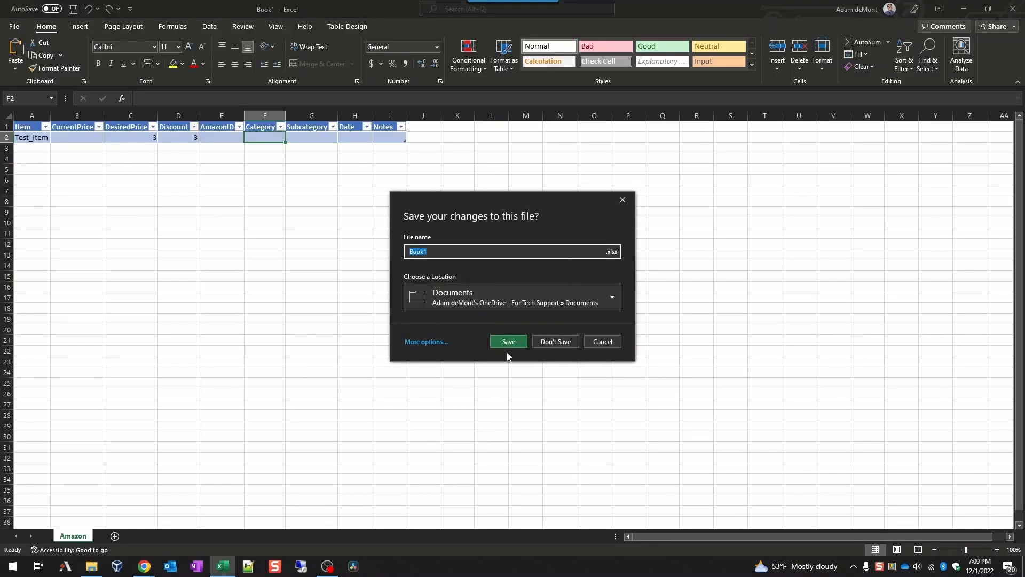
left_click(554, 341)
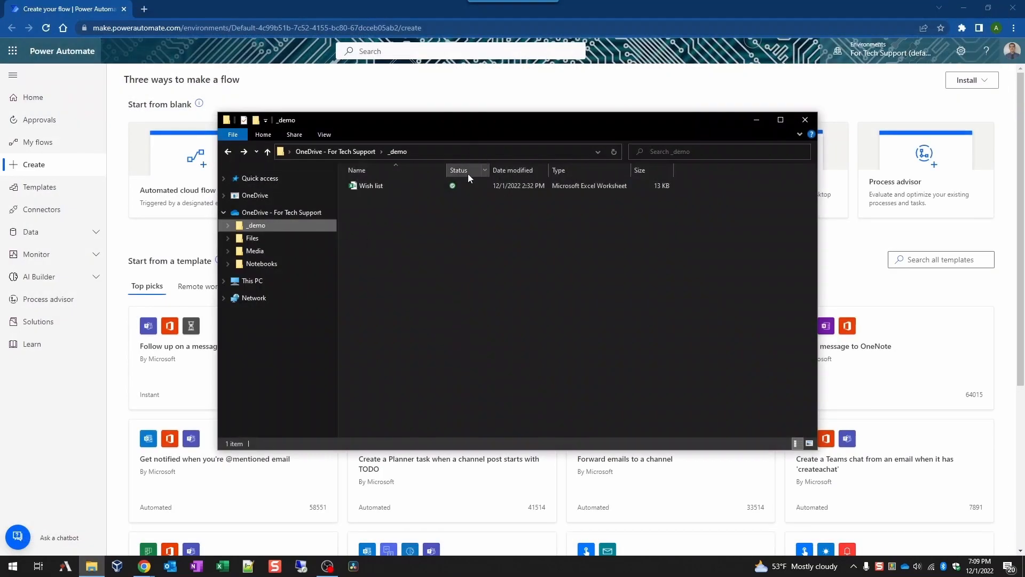
Step: Create scheduled flow 'Deals - Amazon.com' starting 12/1/22 05:00 AM, repeating every 1 Day
left_click(259, 10)
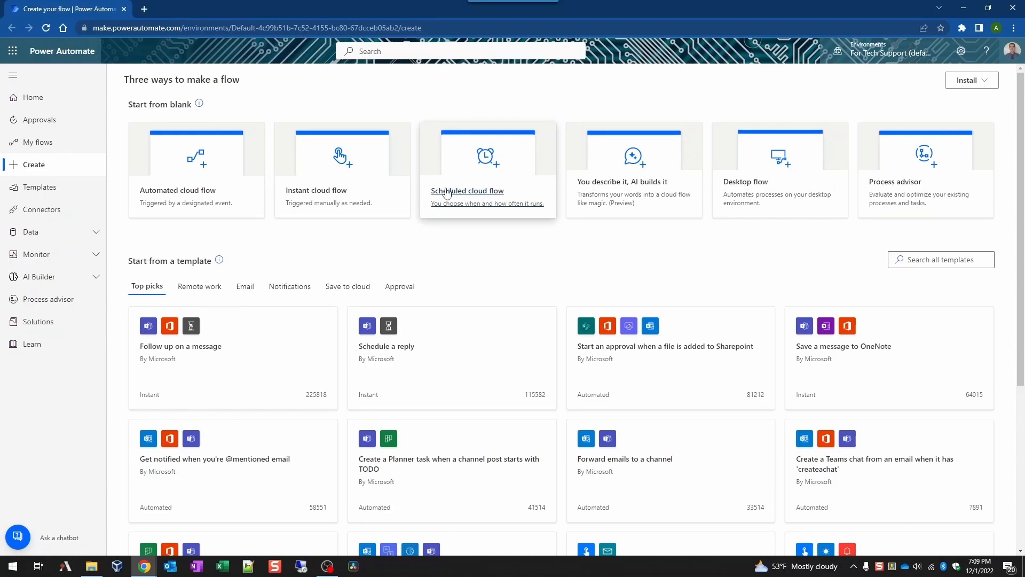
left_click(491, 177)
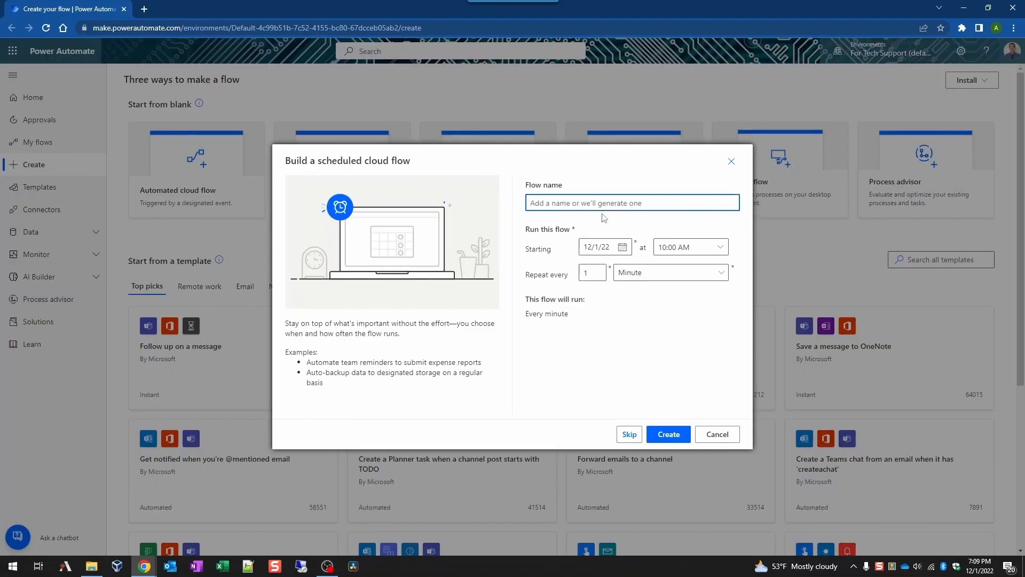
type("Deals - Amazon.com")
left_click(720, 247)
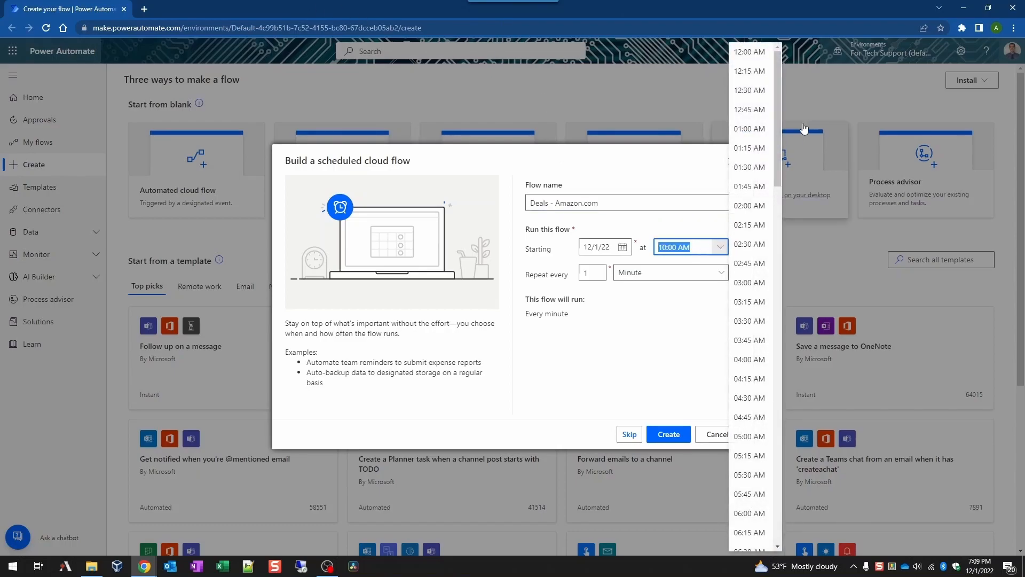
scroll(754, 352, "down", 2)
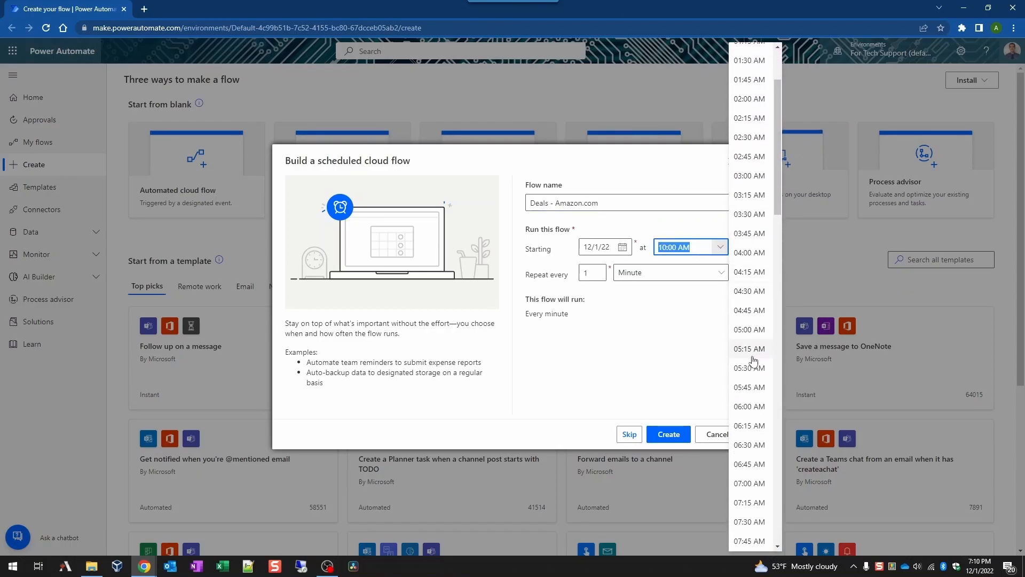
left_click(752, 332)
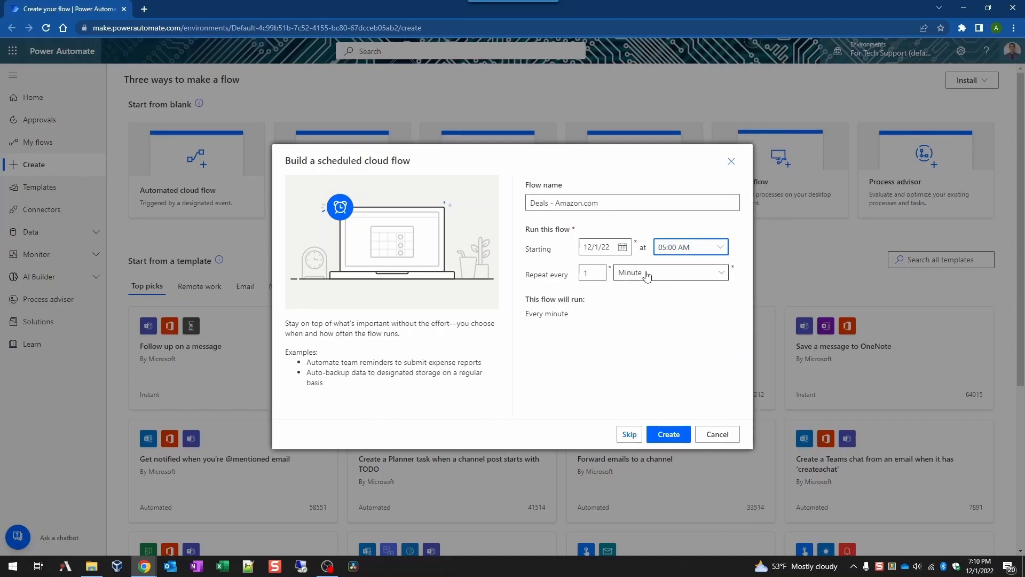
left_click(622, 247)
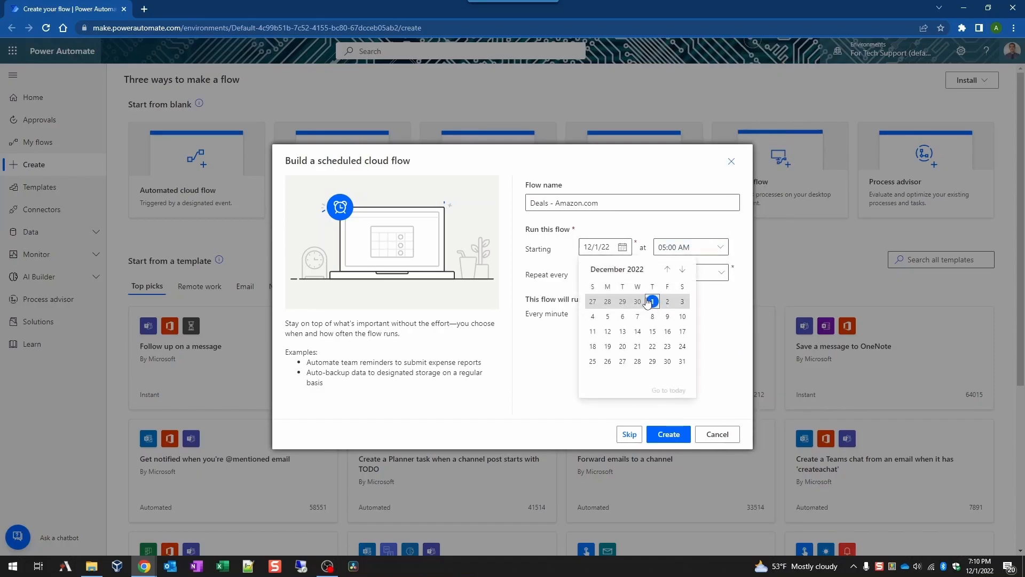
left_click(717, 402)
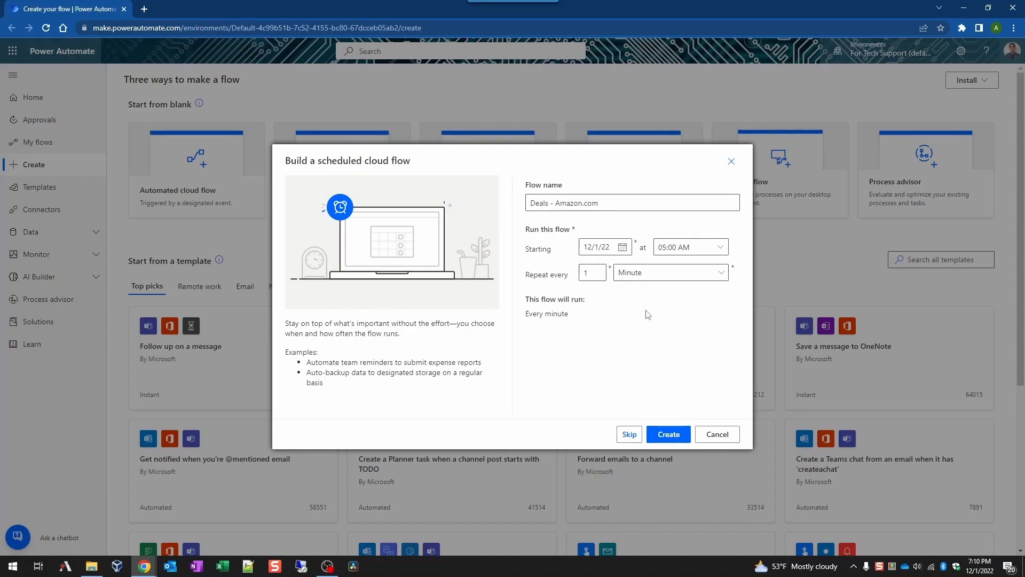
left_click(667, 273)
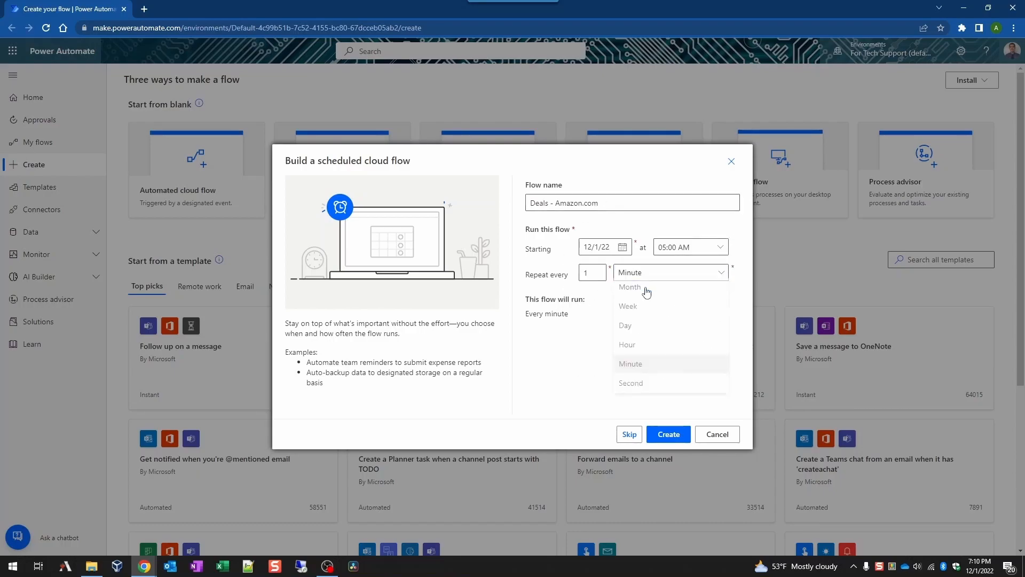
left_click(652, 332)
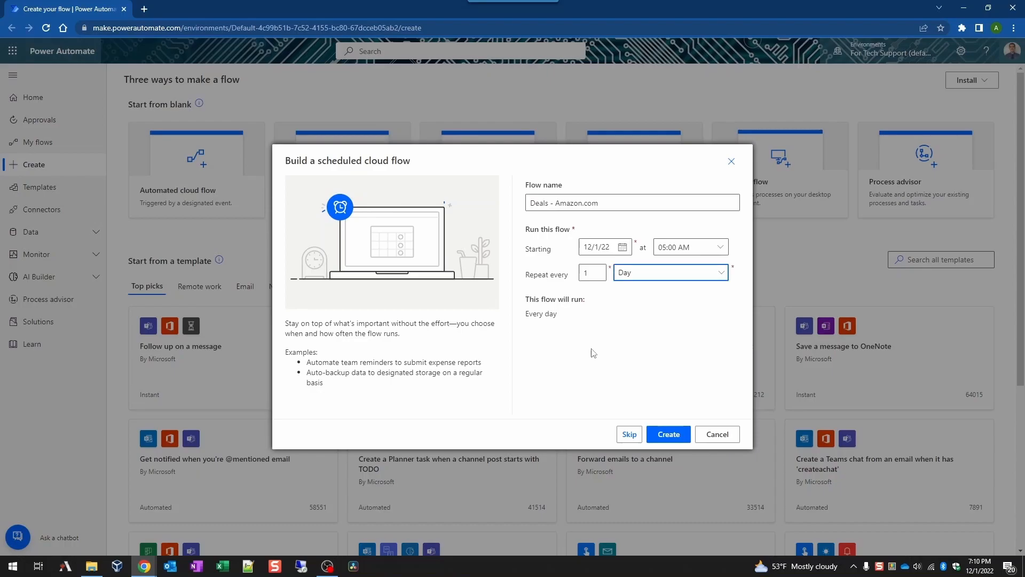
left_click(676, 440)
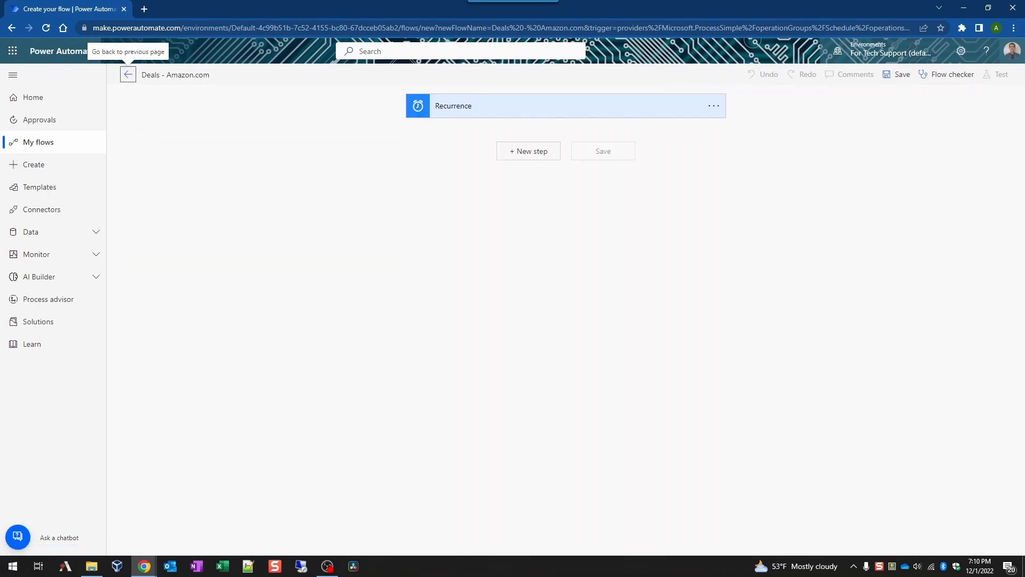
Step: Set the Recurrence time zone to Pacific Time (US & Canada) under advanced options
left_click(592, 112)
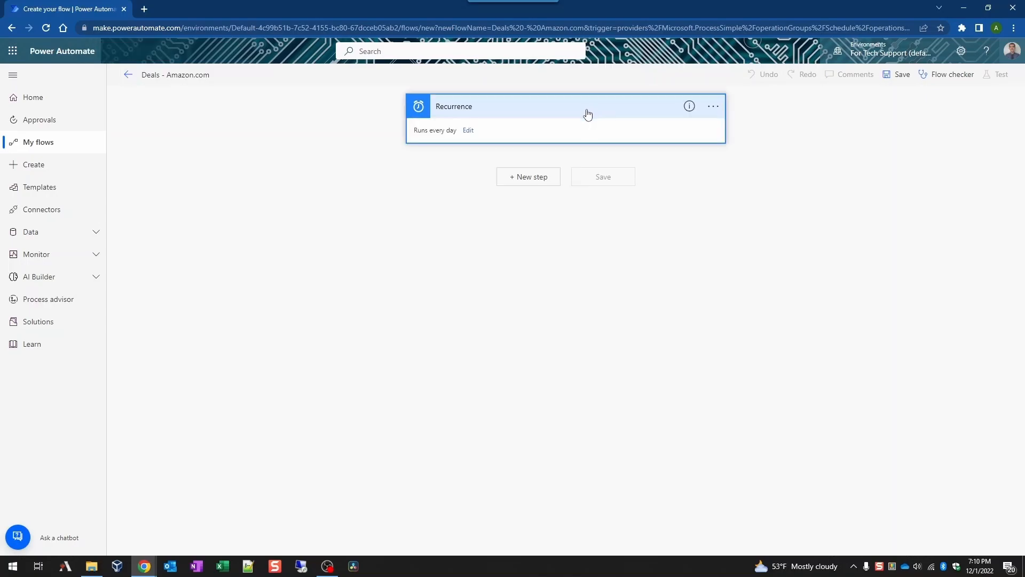
left_click(469, 131)
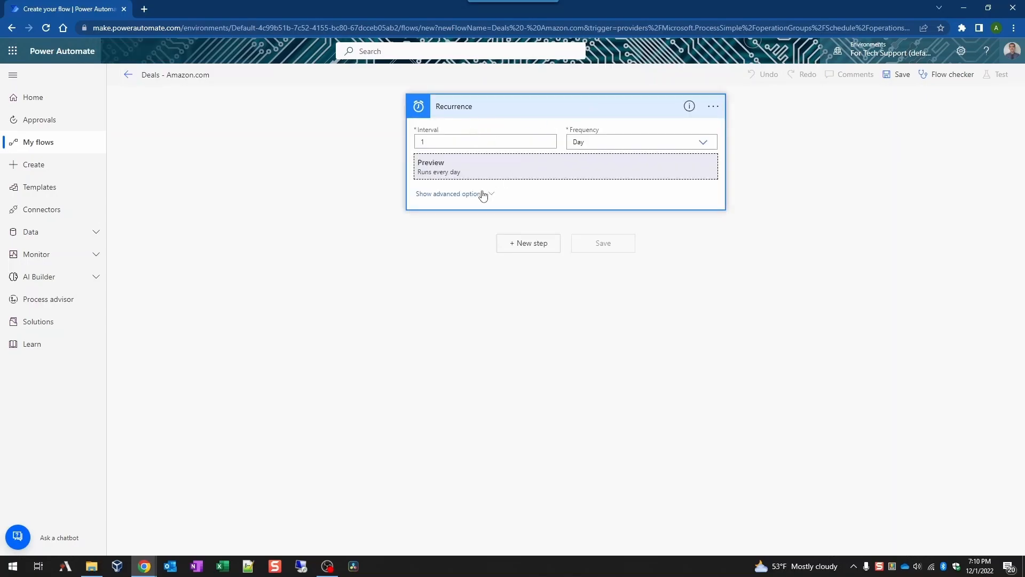
left_click(456, 194)
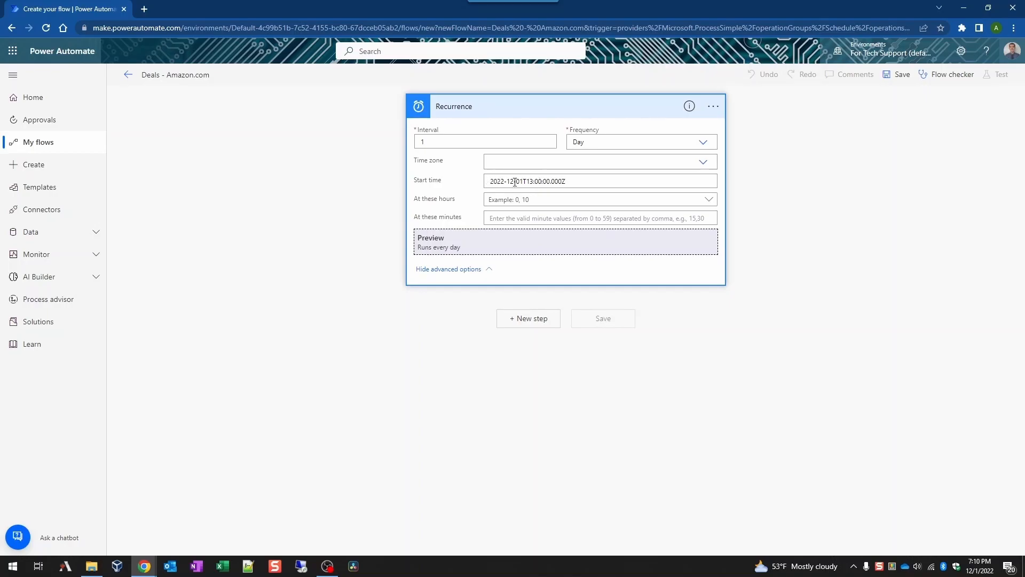
left_click(534, 160)
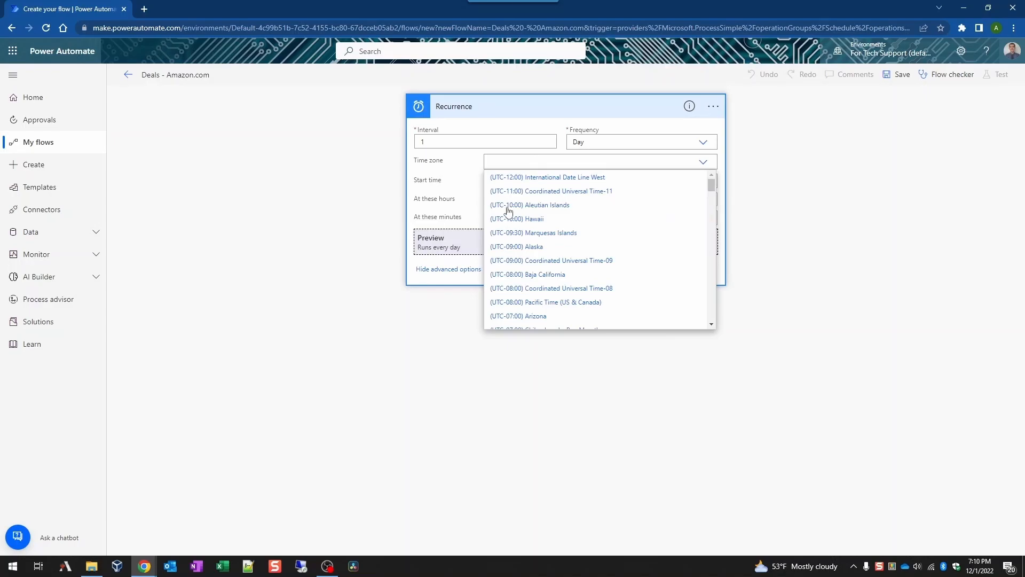
left_click(532, 305)
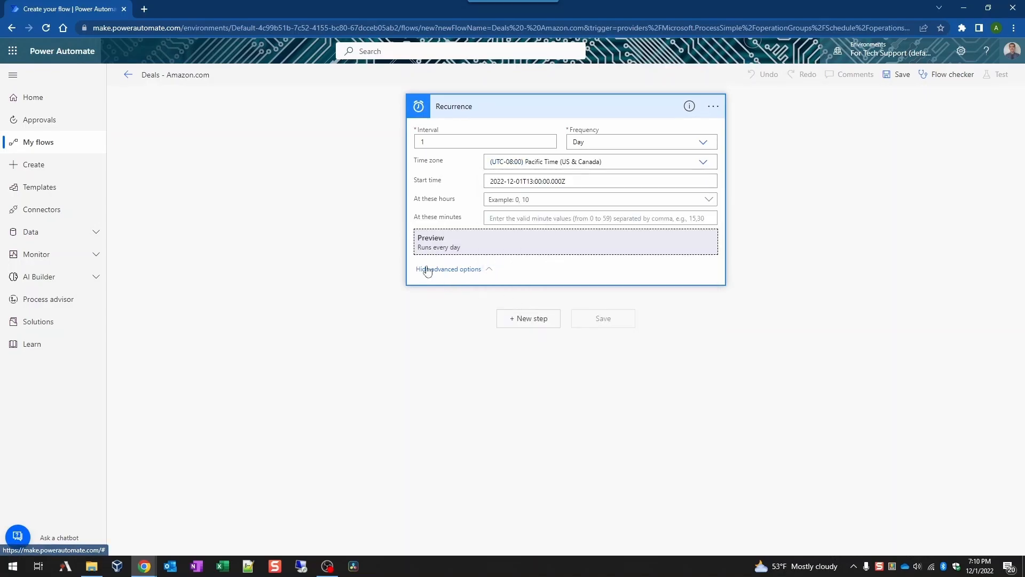
Step: Select hour 5 under At these hours and clear the minutes field
left_click(514, 201)
scroll(565, 322, "down", 5)
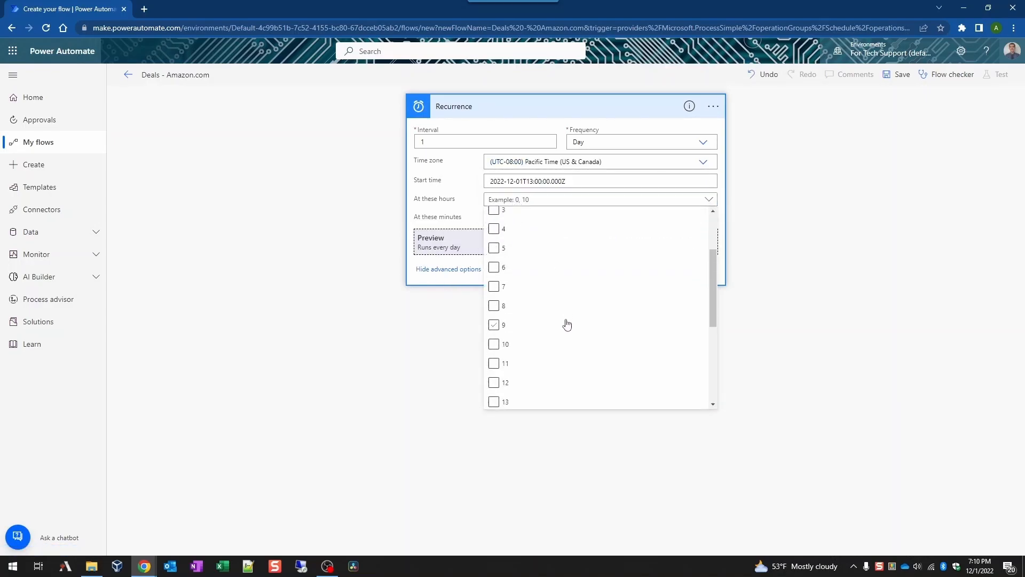
left_click(569, 326)
scroll(569, 325, "up", 5)
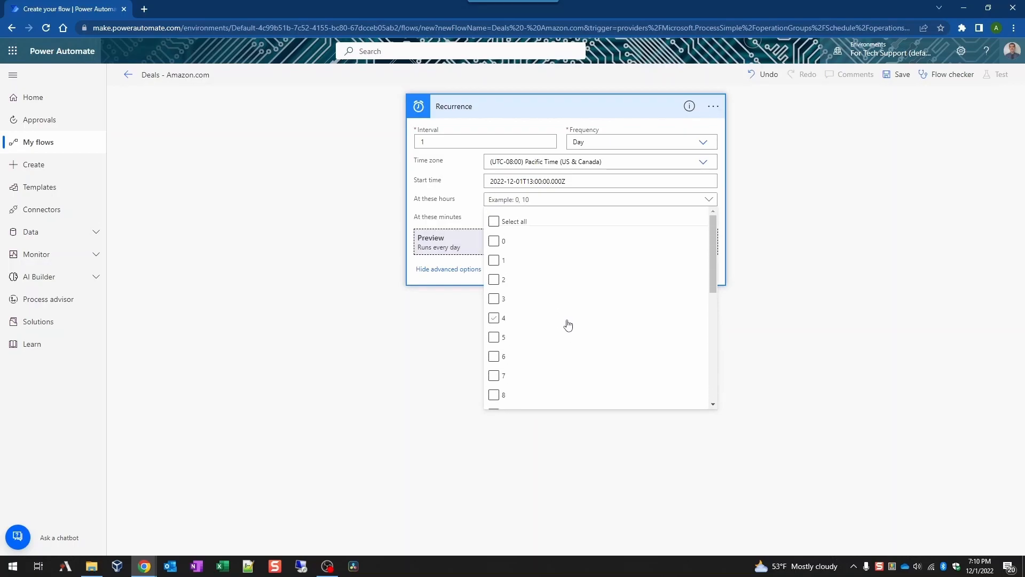
left_click(495, 338)
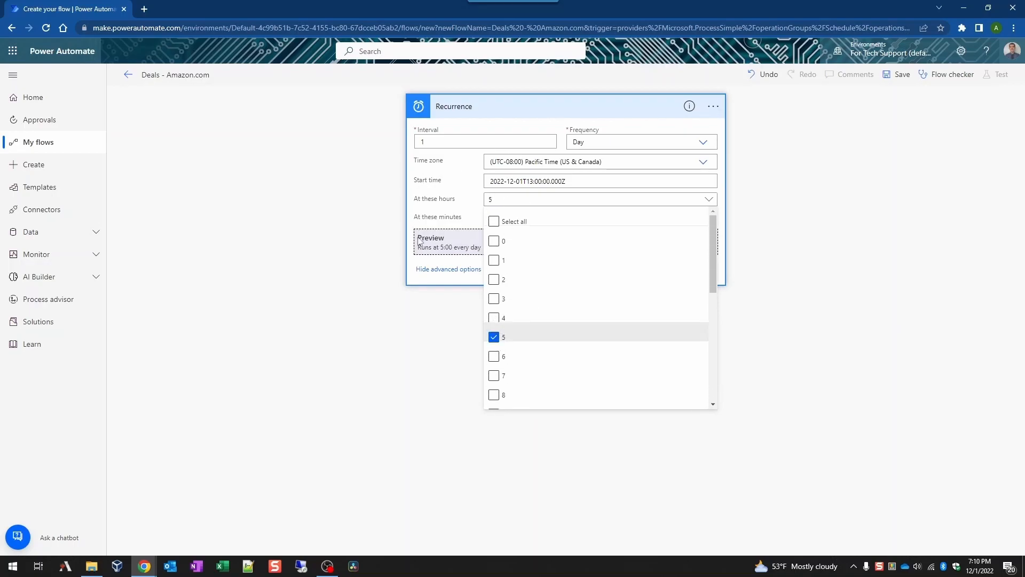
left_click(454, 213)
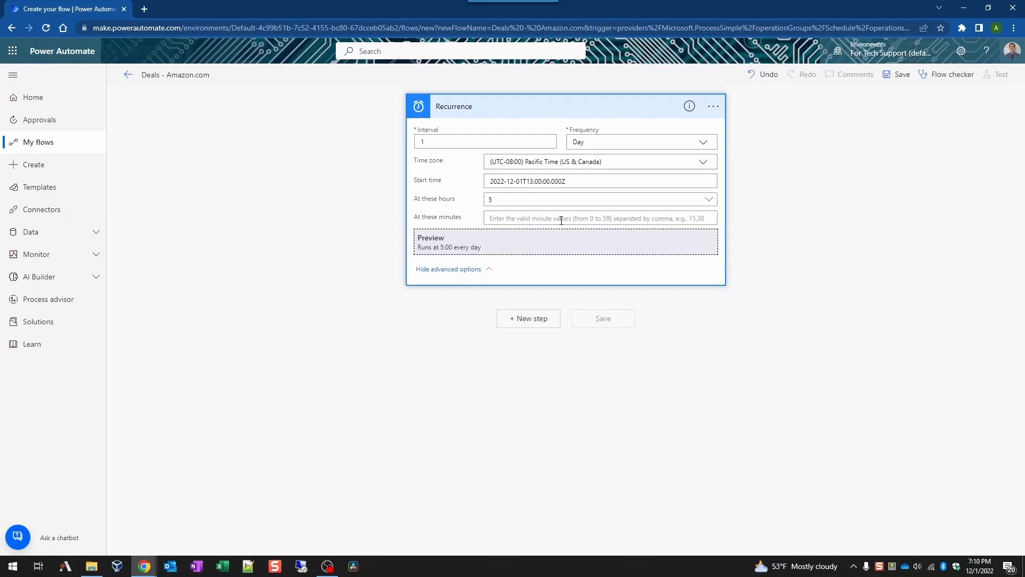
type("3")
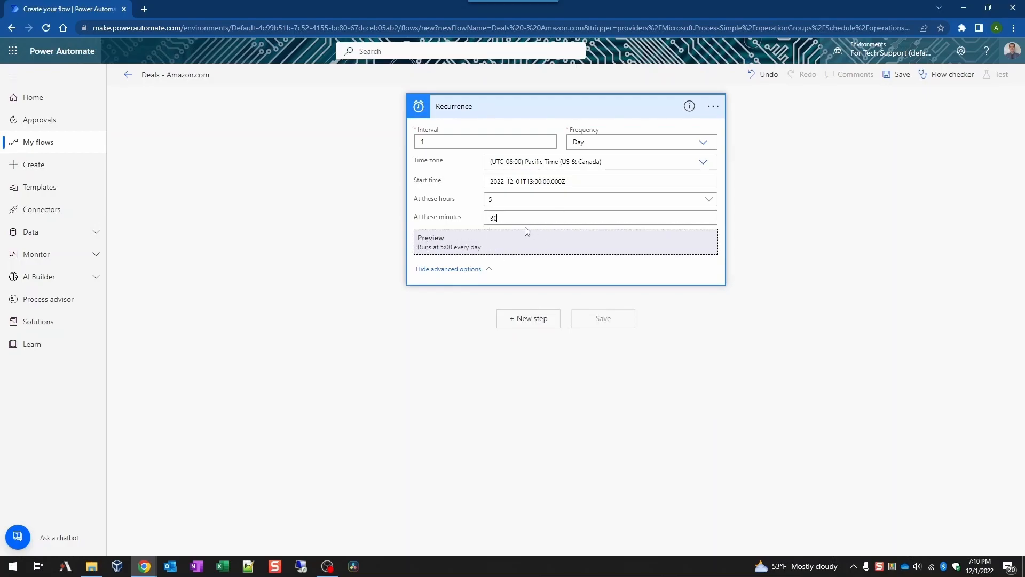
type("0")
key("ctrl+a")
key("BackSpace")
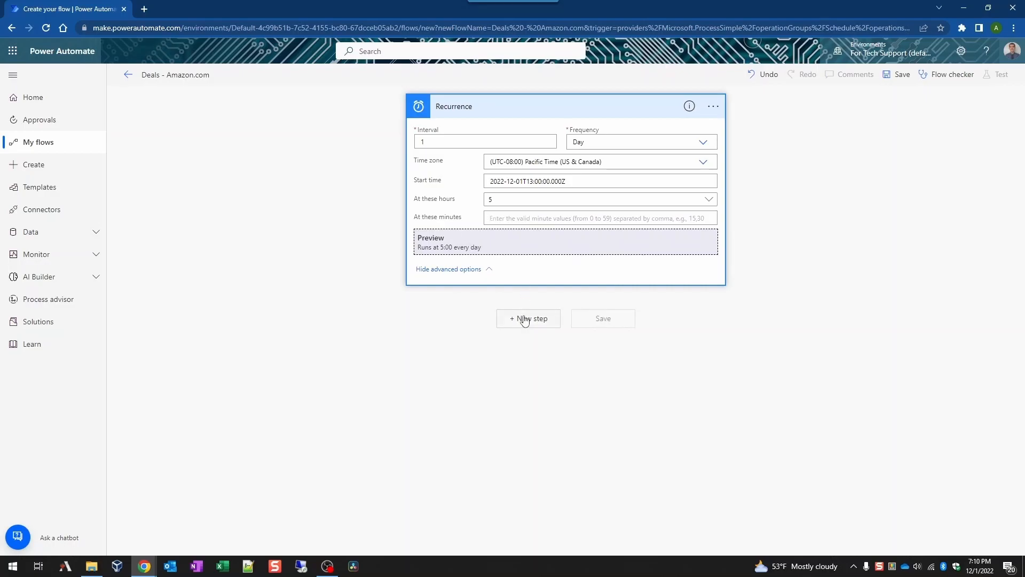
Step: Add a Scope (Control) action below the collapsed Recurrence trigger
left_click(524, 111)
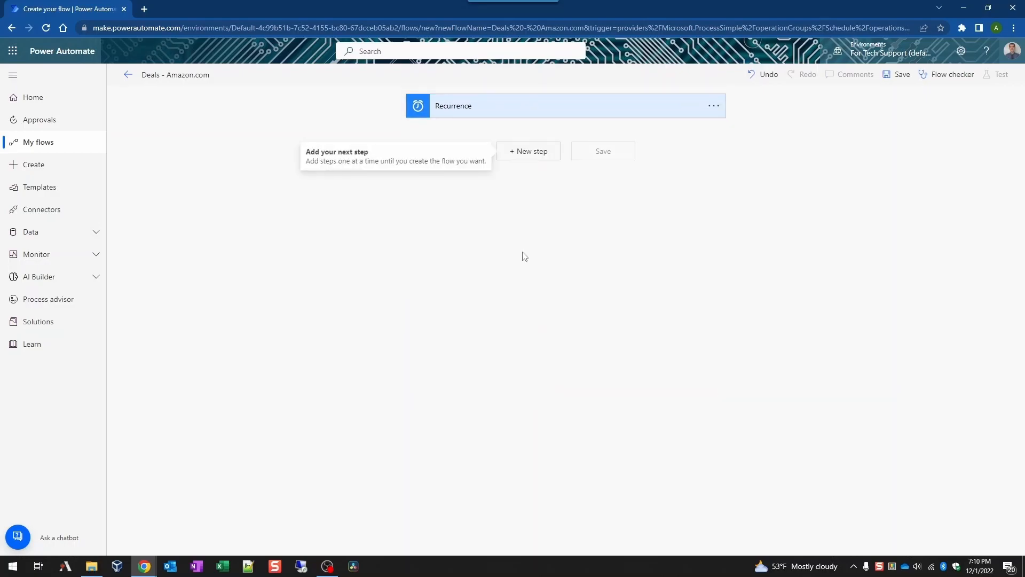
left_click(521, 155)
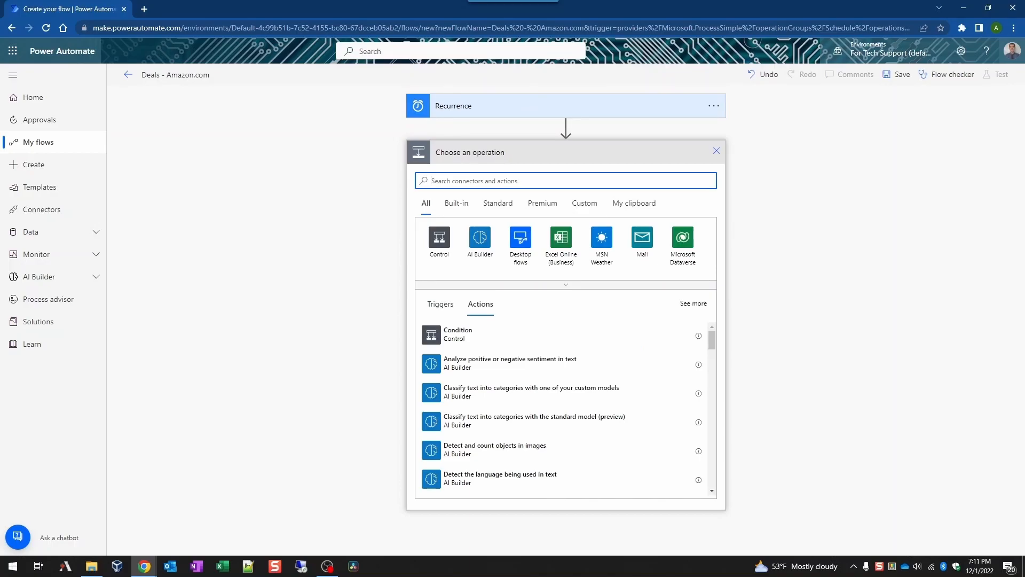
type("scope")
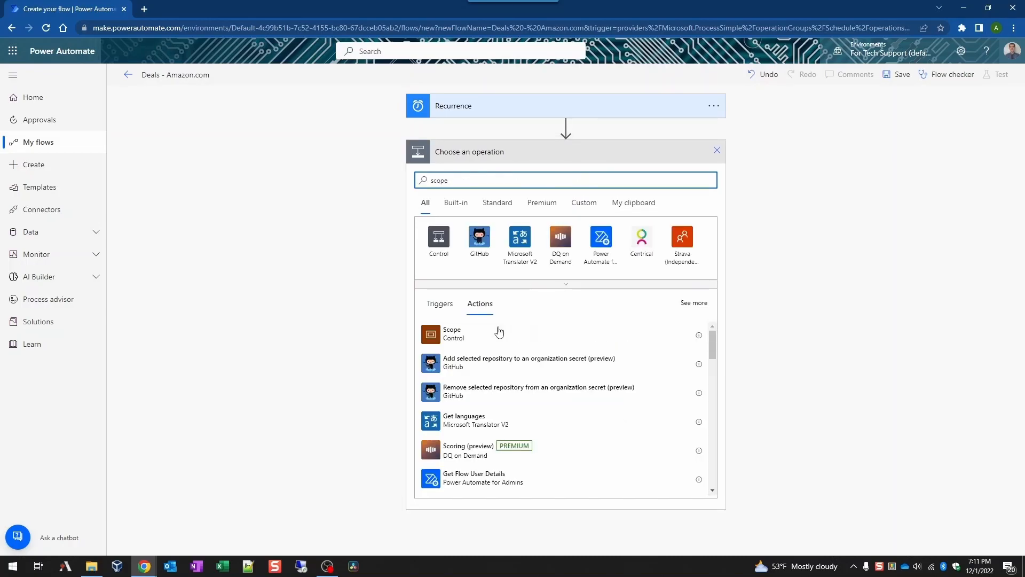
left_click(497, 339)
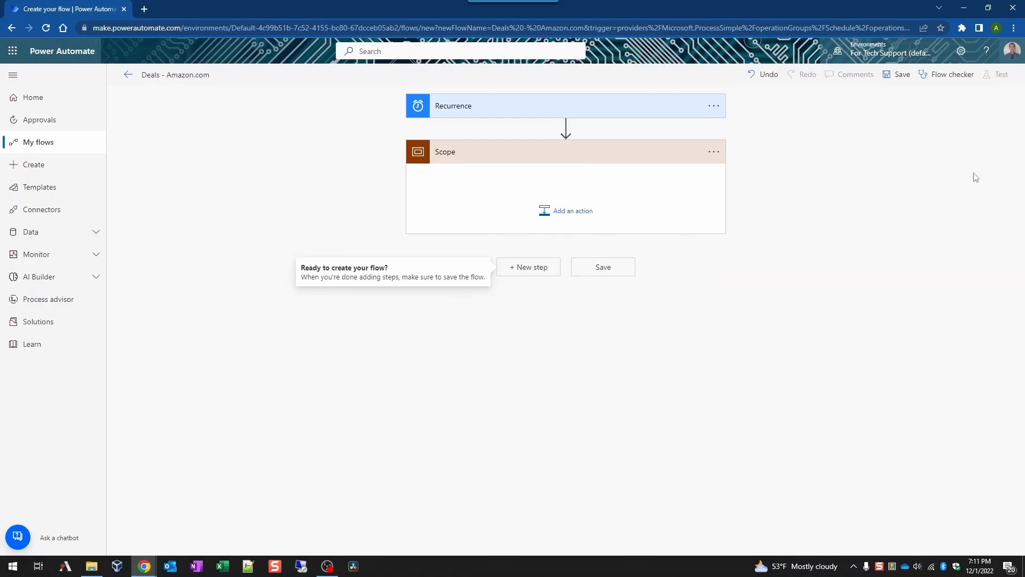
Step: Add Excel Online (Business) 'List rows present in a table' inside the Scope
left_click(546, 218)
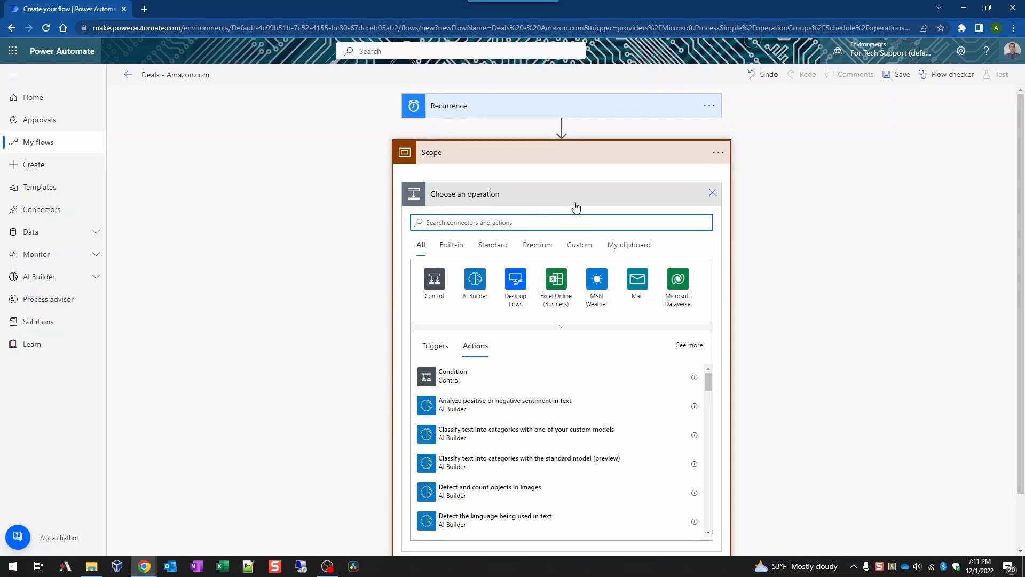
left_click(545, 291)
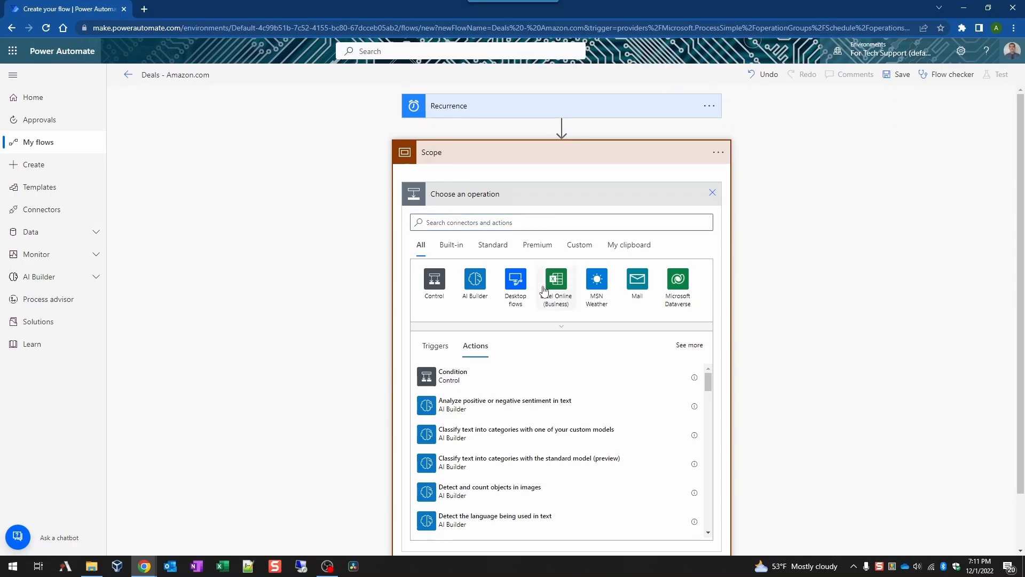
left_click(501, 363)
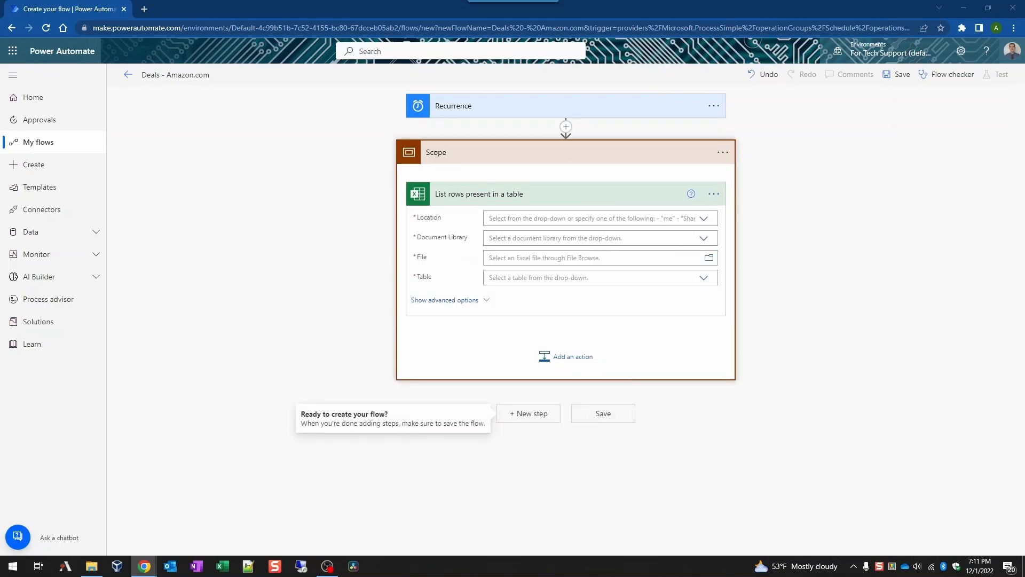
Step: Rename the Excel step to 'List rows present in the Amazon table'
left_click(715, 194)
left_click(759, 212)
type("List rows present in the Amazon table")
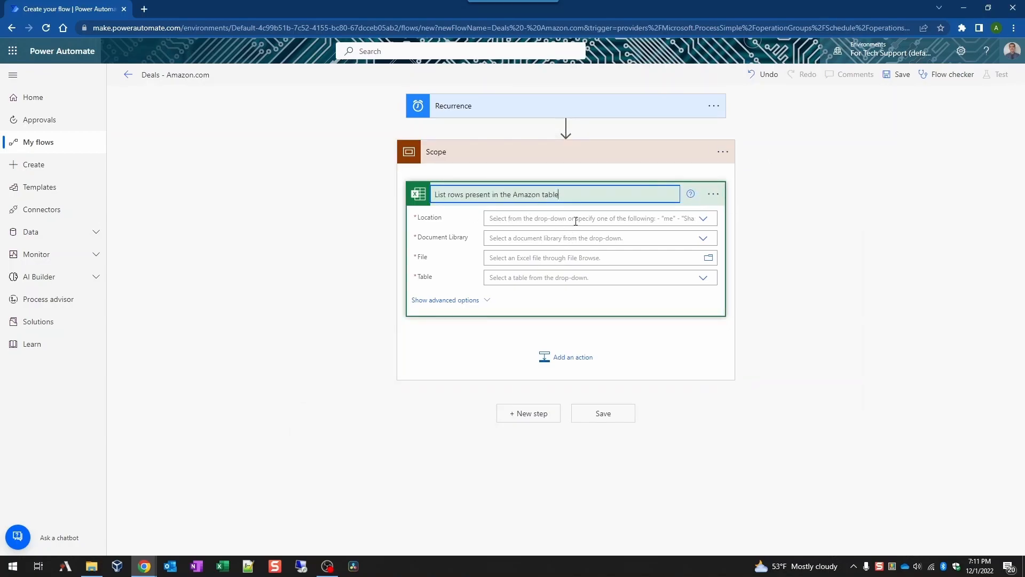
left_click(867, 303)
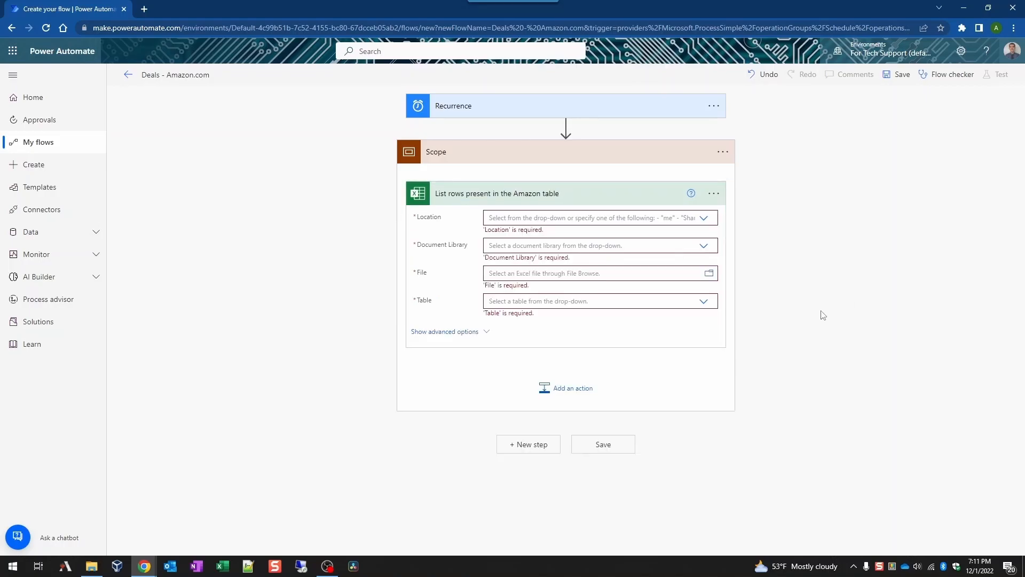
Step: Set OneDrive for Business, library OneDrive, file /_demo/Wish list.xlsx, and table Amazon
left_click(710, 223)
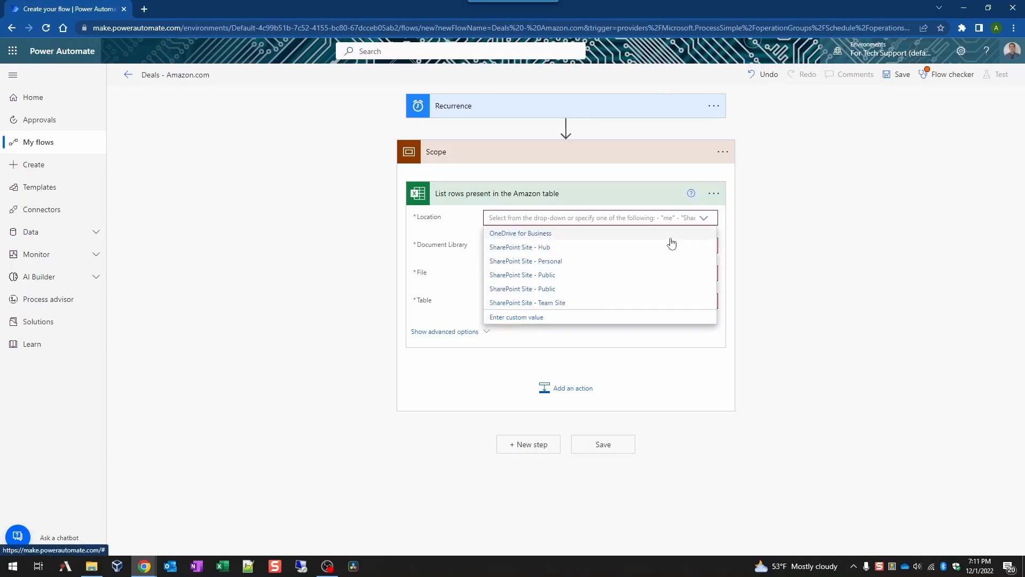
left_click(689, 232)
left_click(701, 239)
left_click(624, 254)
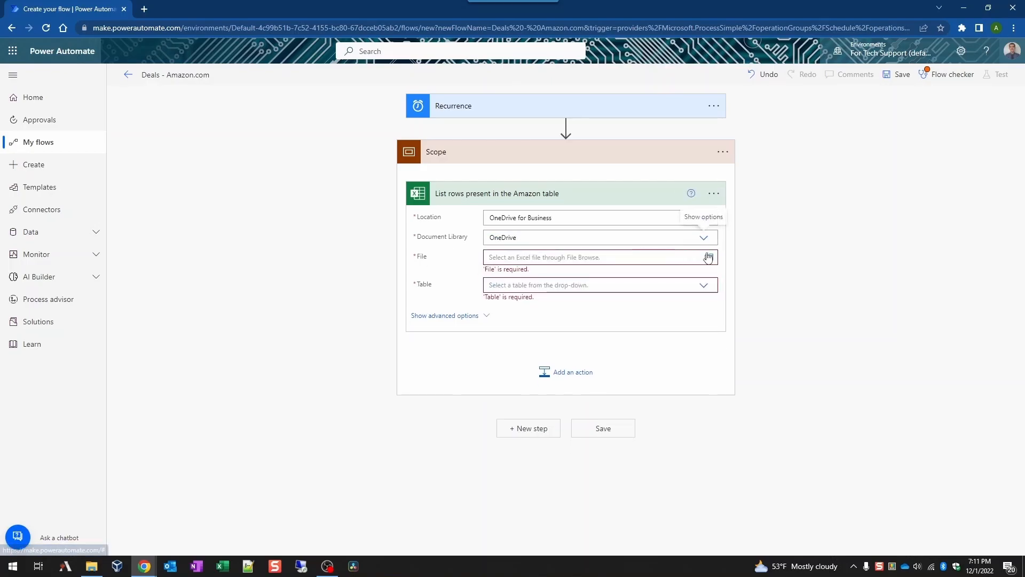
left_click(709, 257)
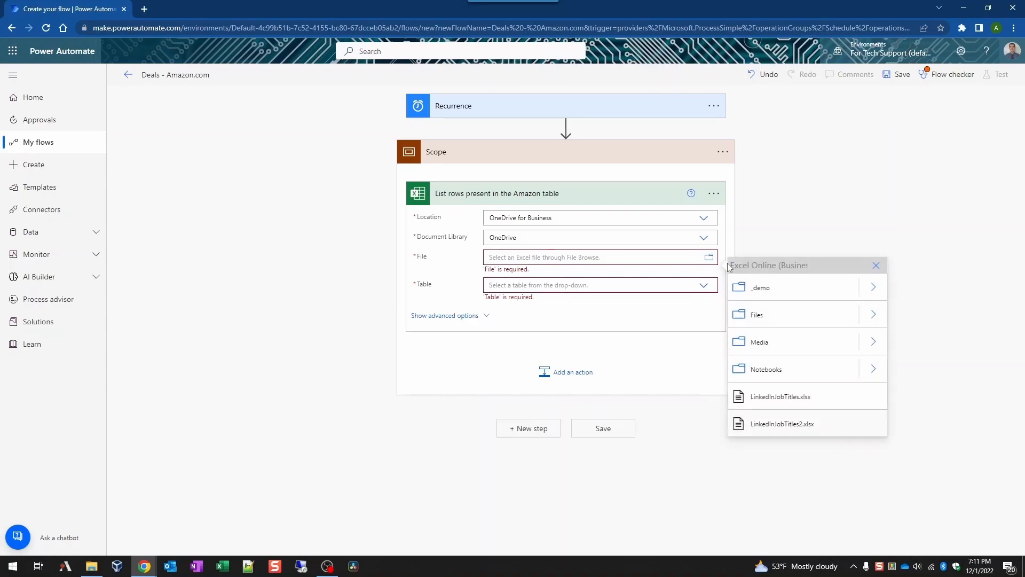
left_click(875, 289)
left_click(779, 291)
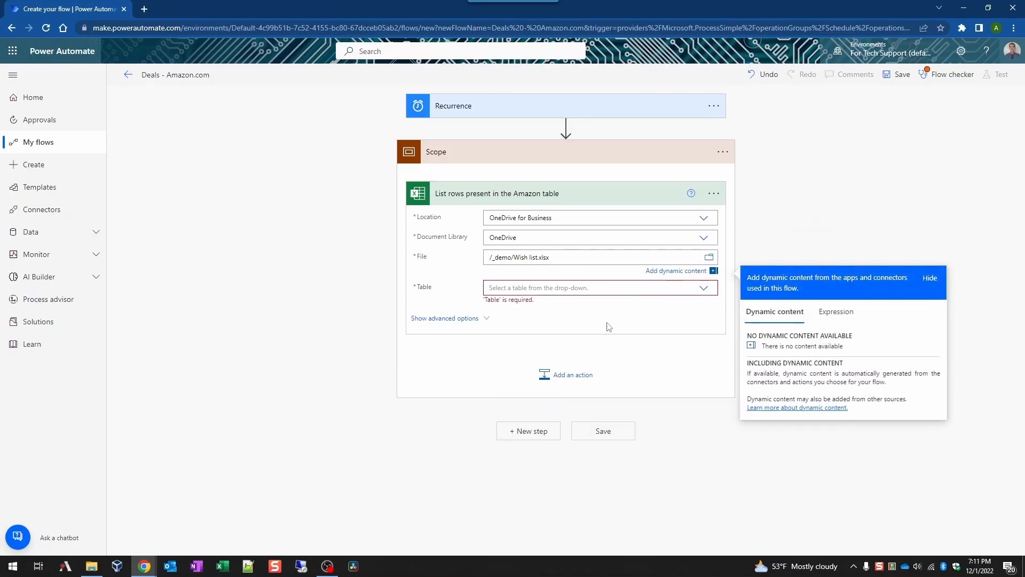
left_click(703, 288)
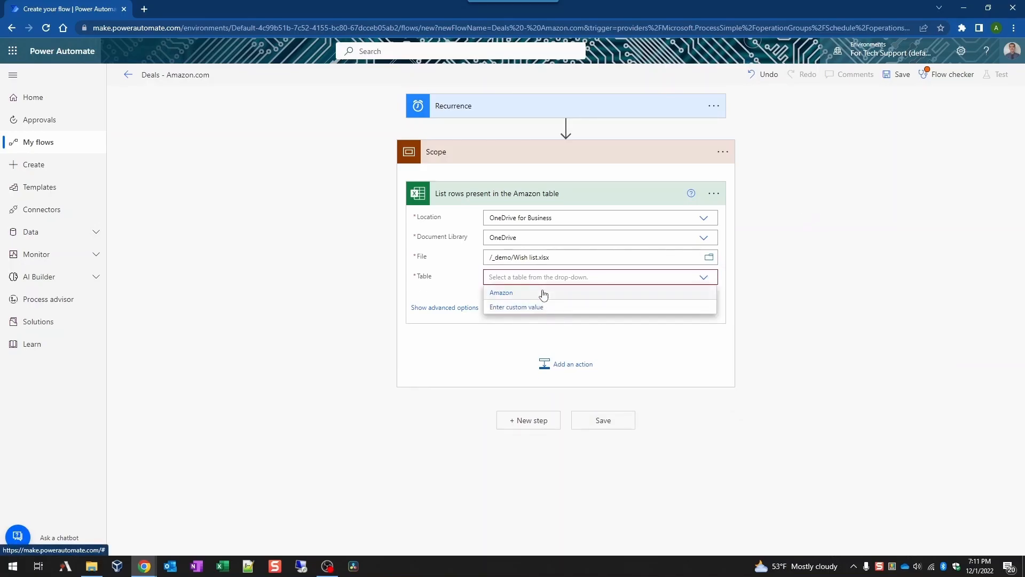
left_click(542, 293)
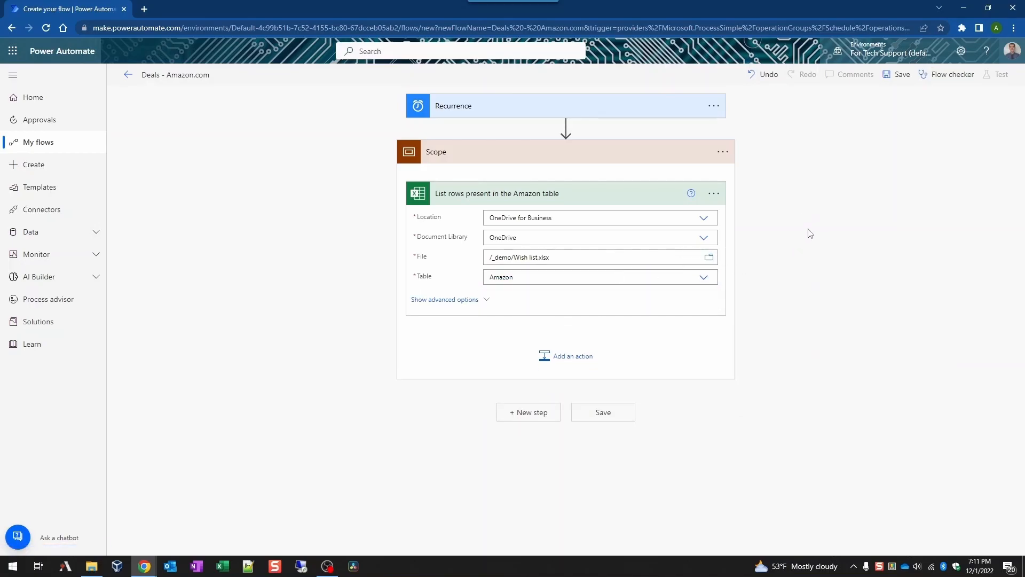
left_click(485, 306)
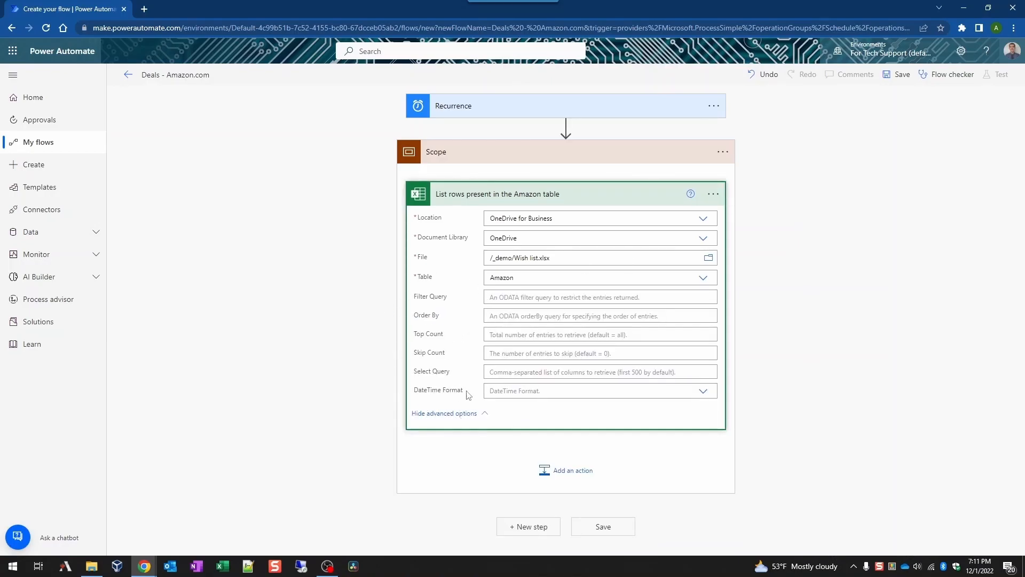
left_click(483, 419)
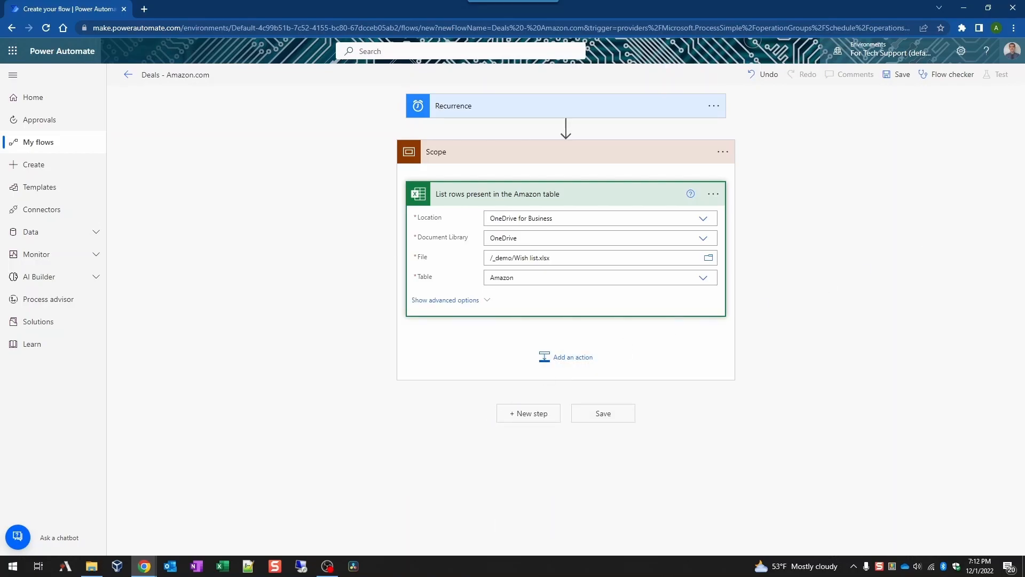
Step: Add an HTTP action inside the Scope with method GET
left_click(566, 357)
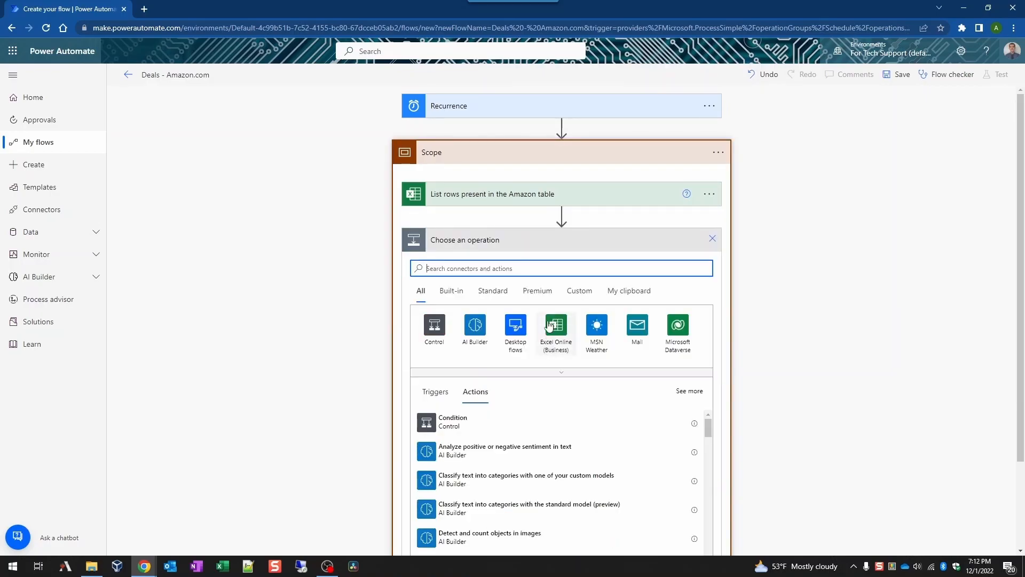
type("http")
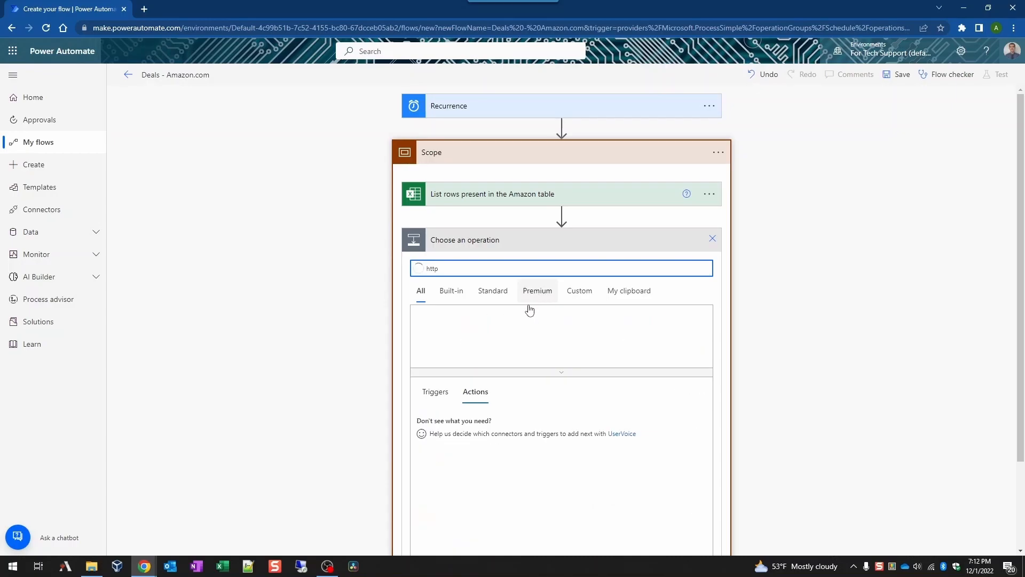
scroll(504, 520, "down", 5)
scroll(490, 432, "up", 3)
left_click(468, 460)
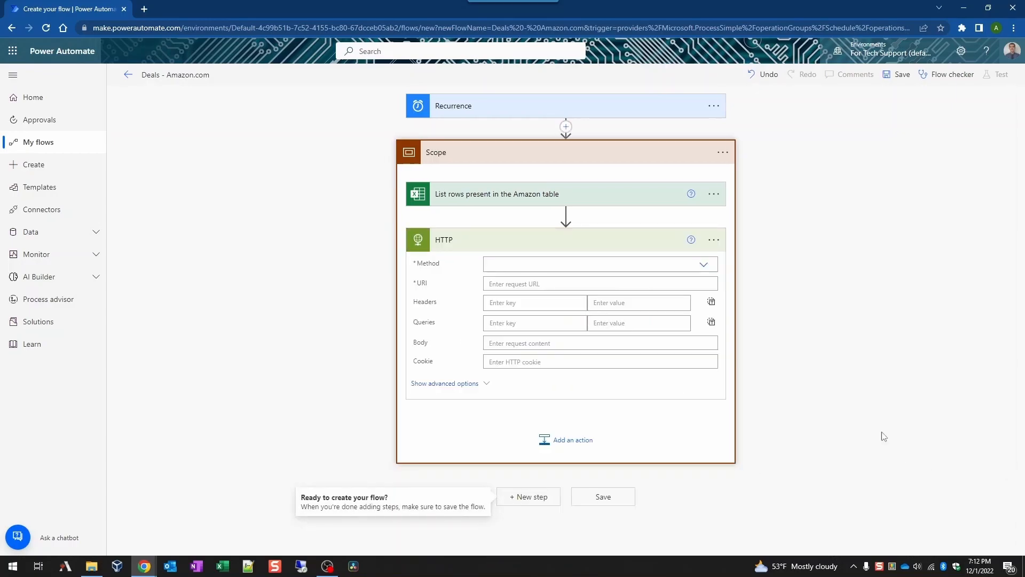
left_click(703, 265)
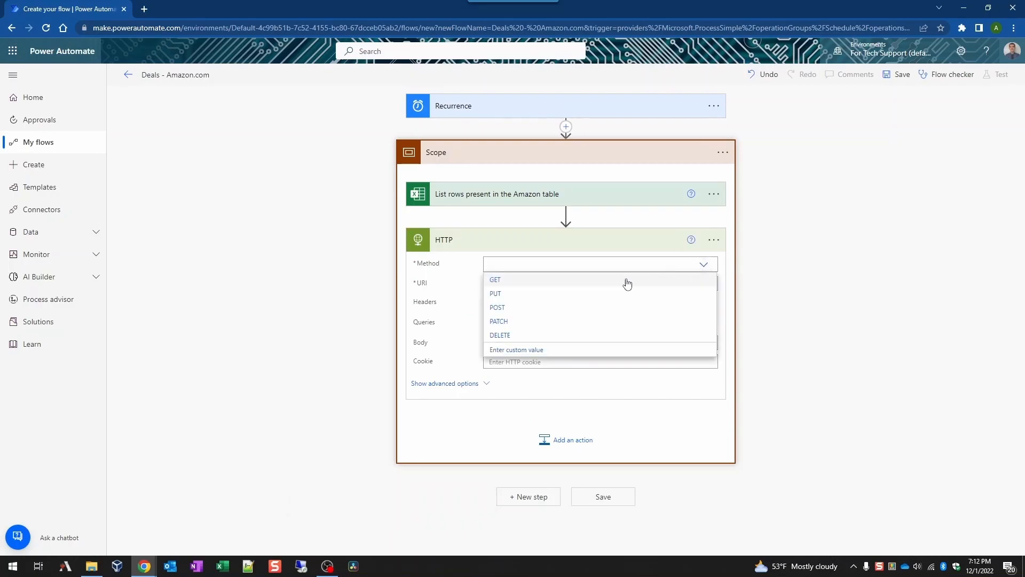
left_click(596, 282)
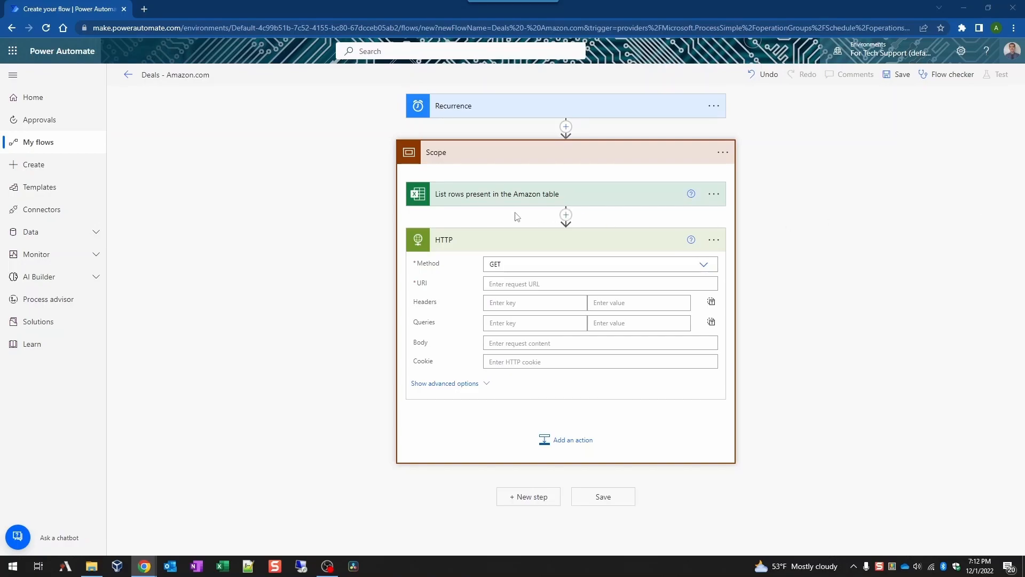
left_click(540, 284)
type("https://www.amazon.com/dp/")
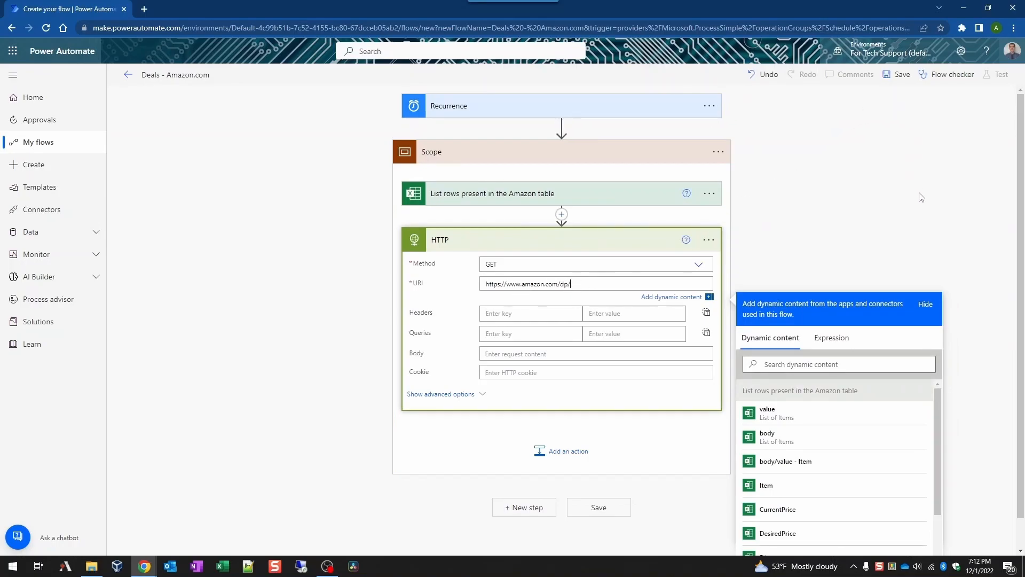
scroll(824, 482, "down", 2)
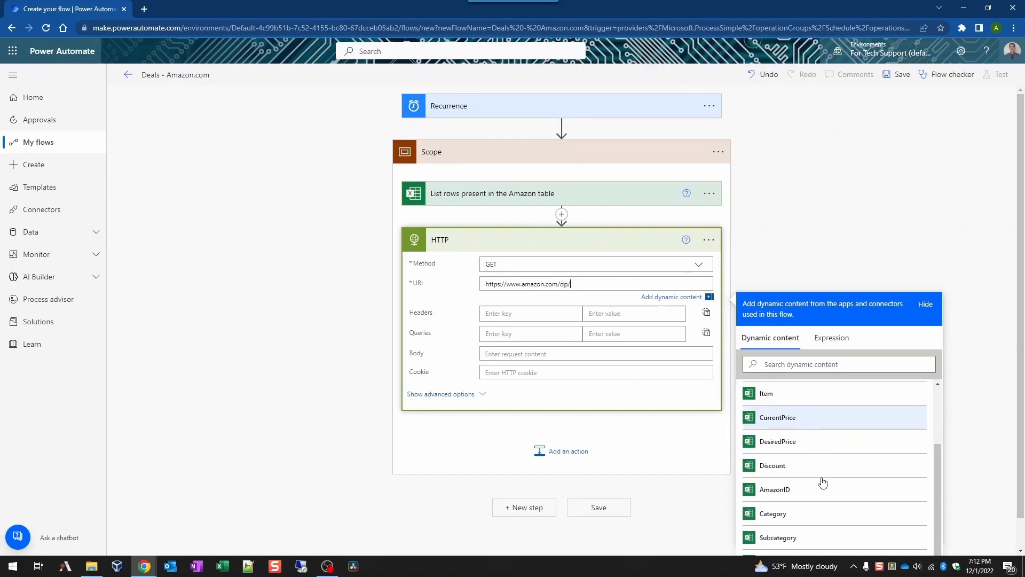
scroll(807, 459, "up", 2)
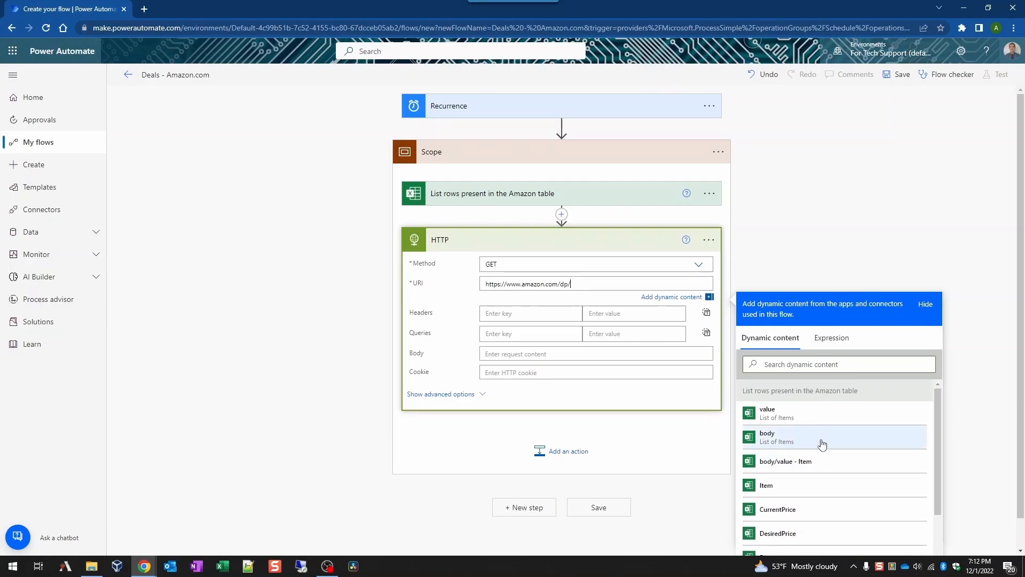
scroll(780, 481, "down", 2)
left_click(789, 482)
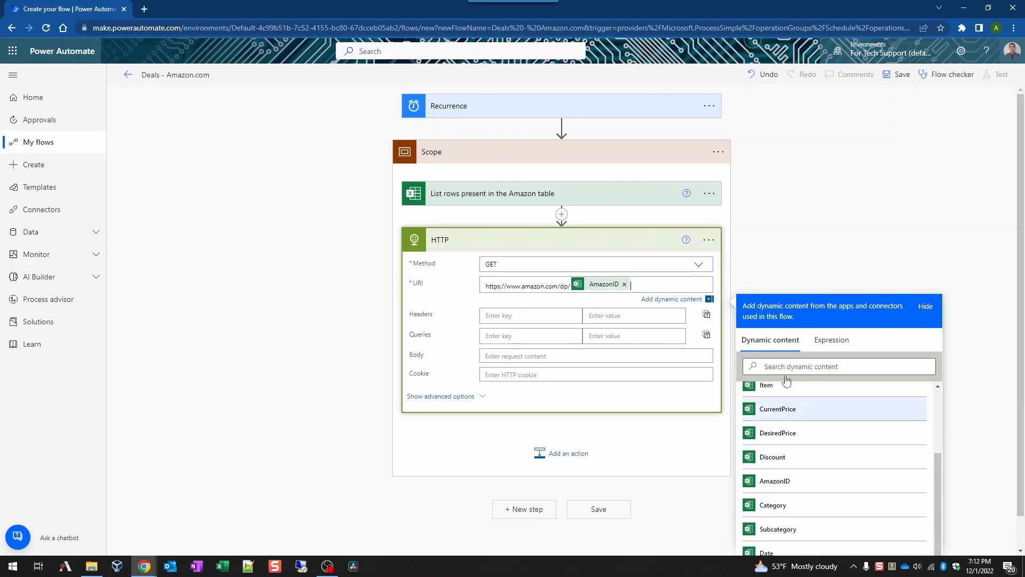
left_click(531, 308)
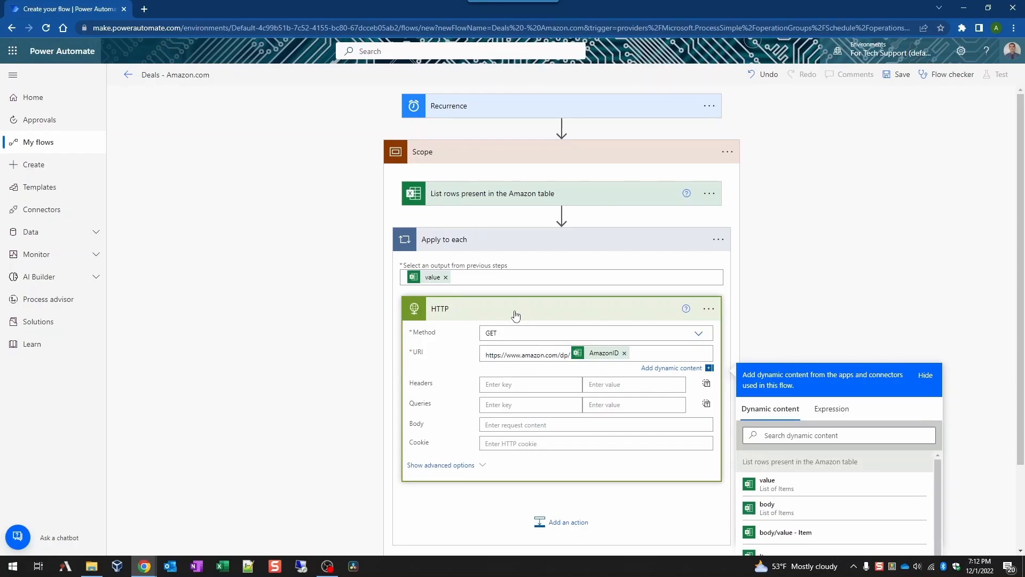
left_click(848, 268)
scroll(840, 241, "down", 2)
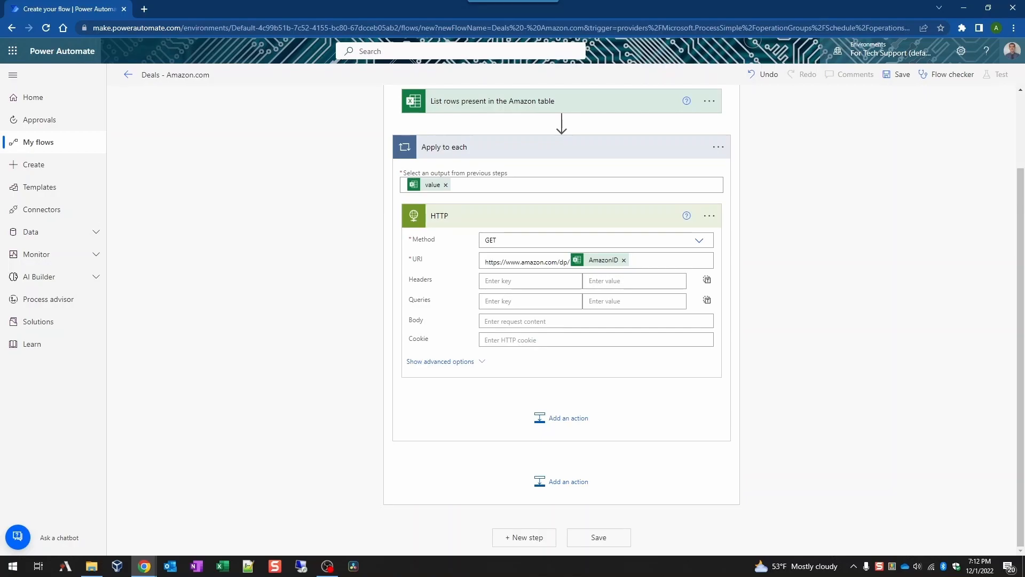
Step: Add an Html to text action to the loop and rename it 'Body to text'
left_click(576, 421)
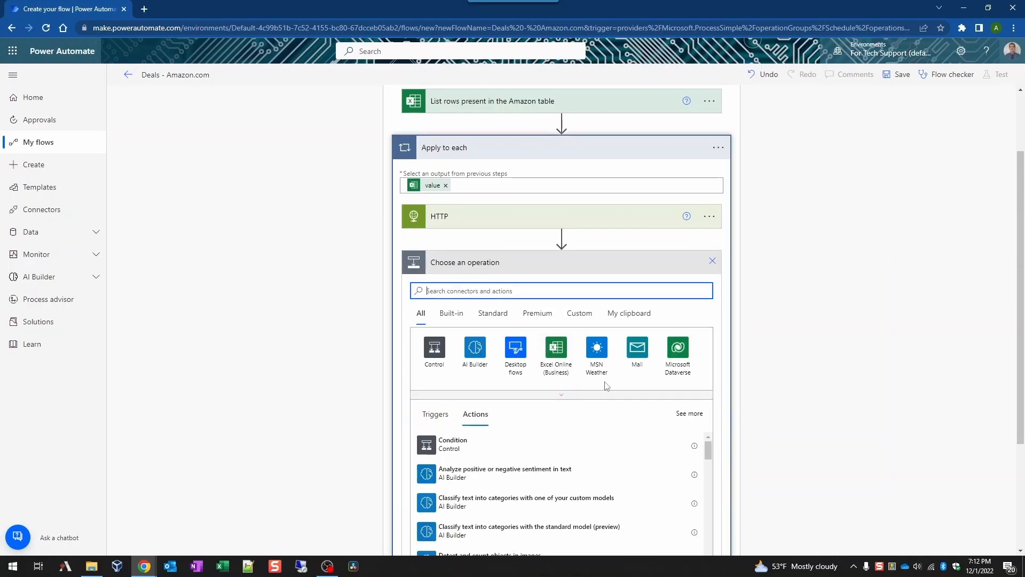
type("body to text")
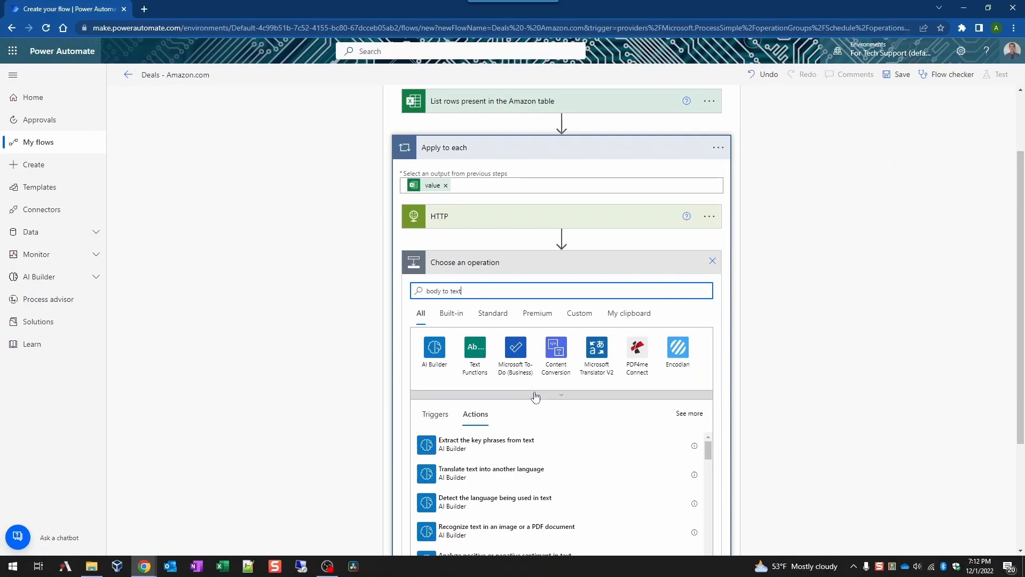
left_click(555, 348)
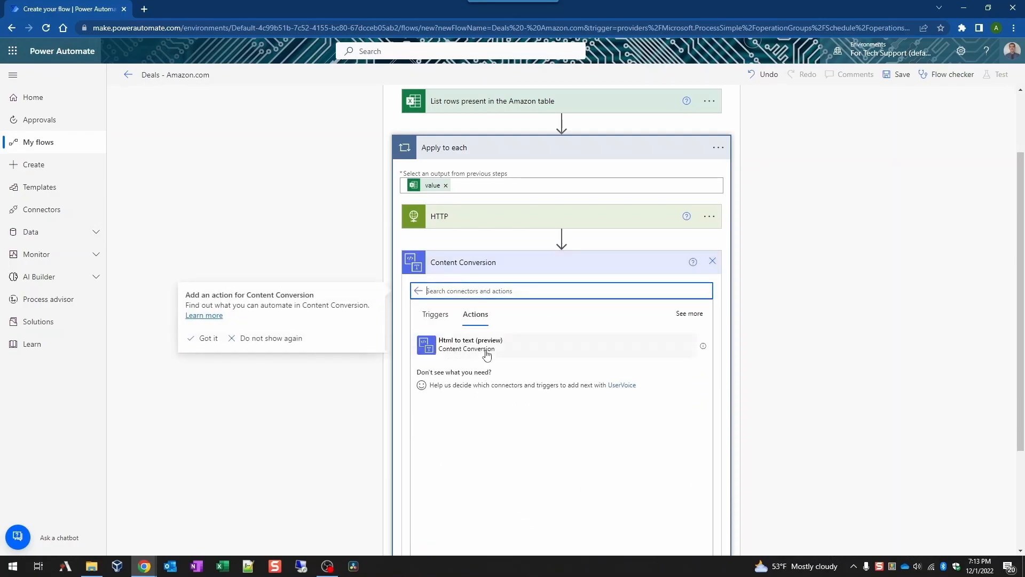
left_click(478, 350)
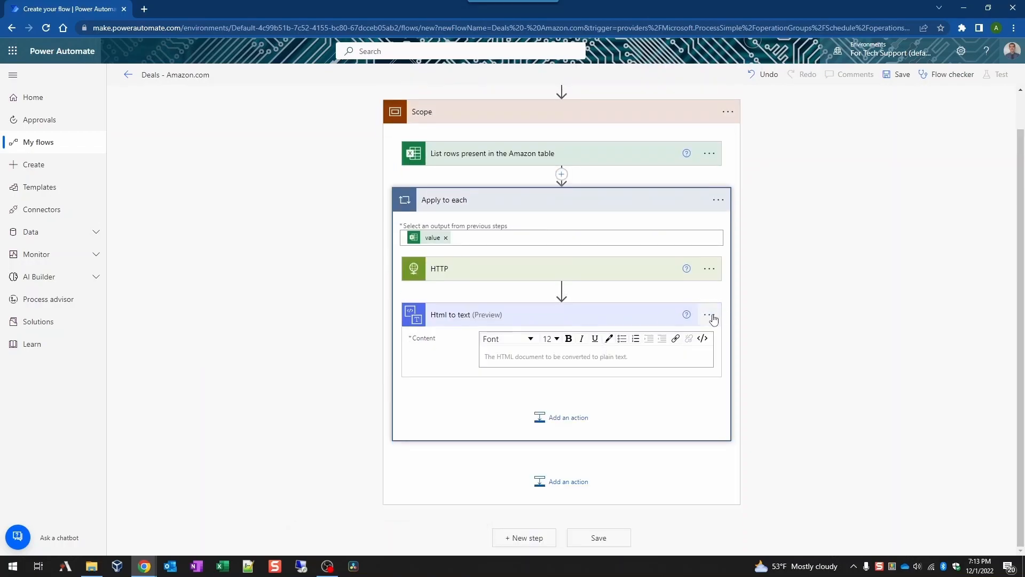
left_click(714, 318)
left_click(745, 327)
key("Home")
key("Delete")
key("Delete")
key("Delete")
key("Delete")
key("Delete")
type("Body")
left_click(786, 308)
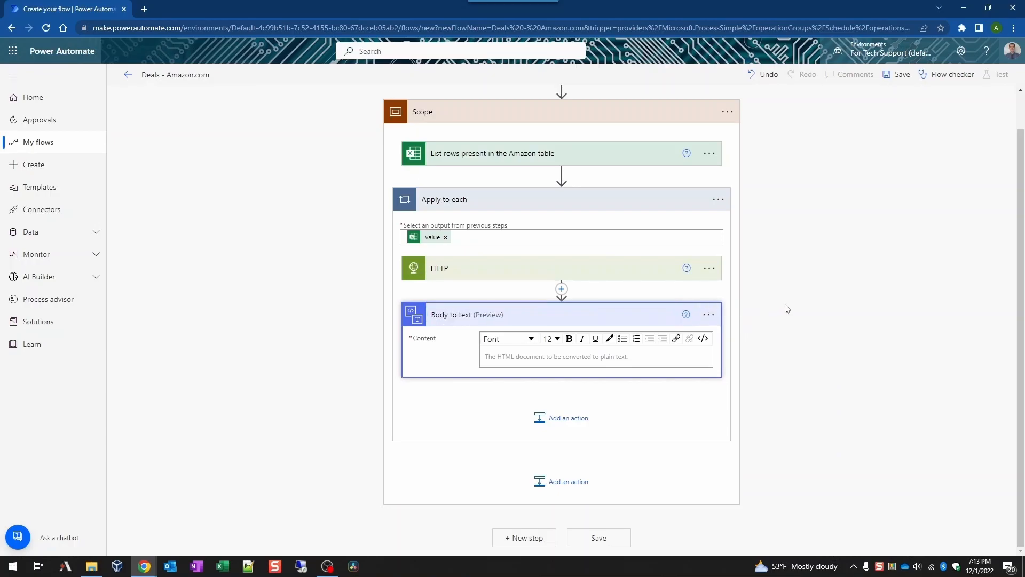
Step: Set its Content to the HTTP step's Body
left_click(539, 354)
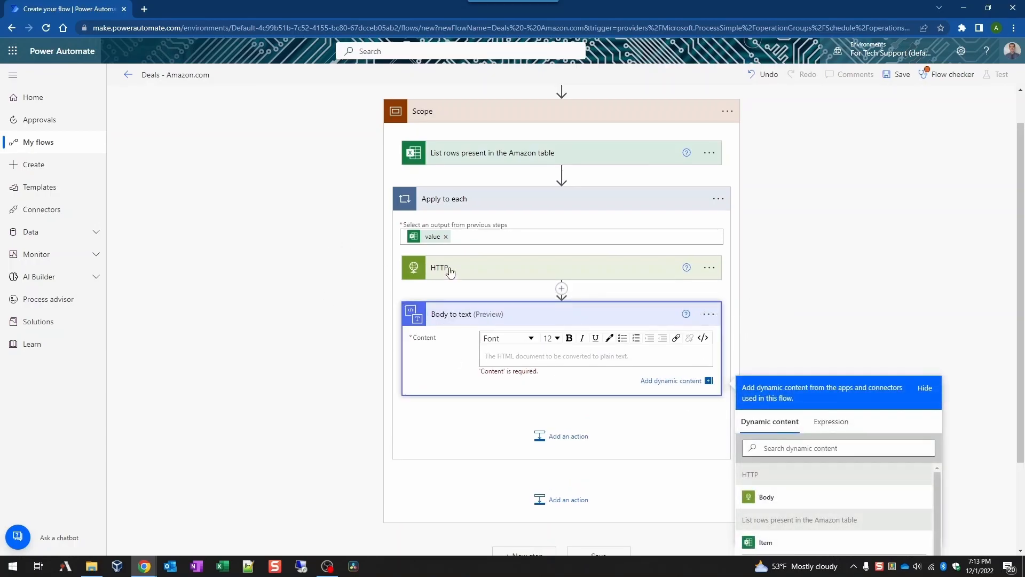
left_click(826, 498)
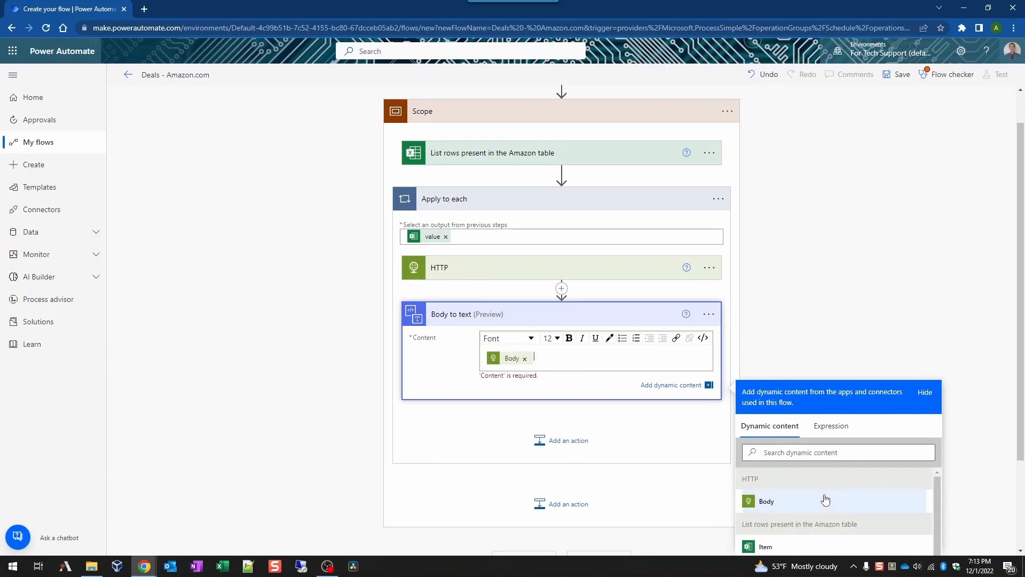
left_click(844, 290)
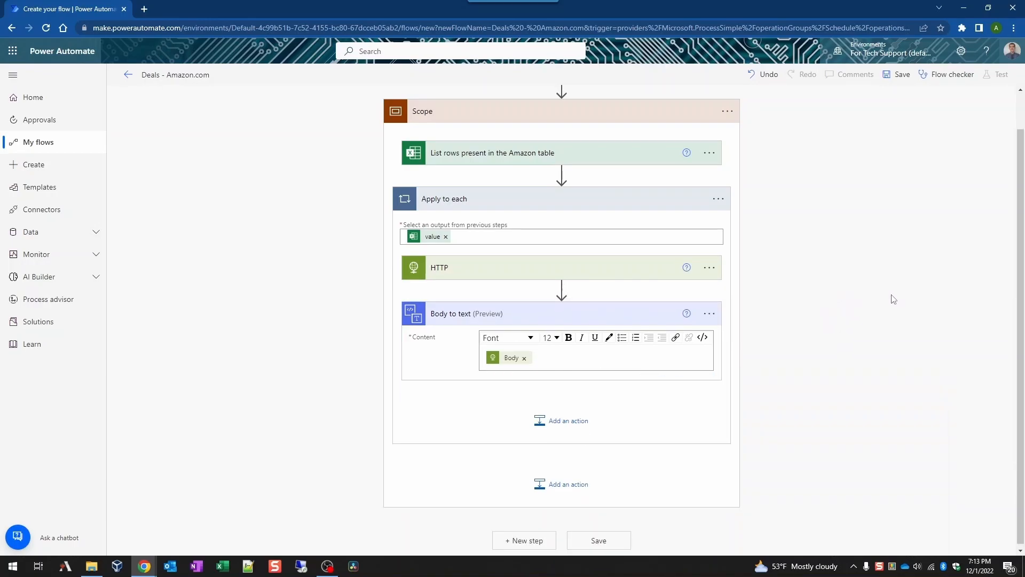
Step: Add a Condition to the loop and name it 'Amazon items'
left_click(562, 421)
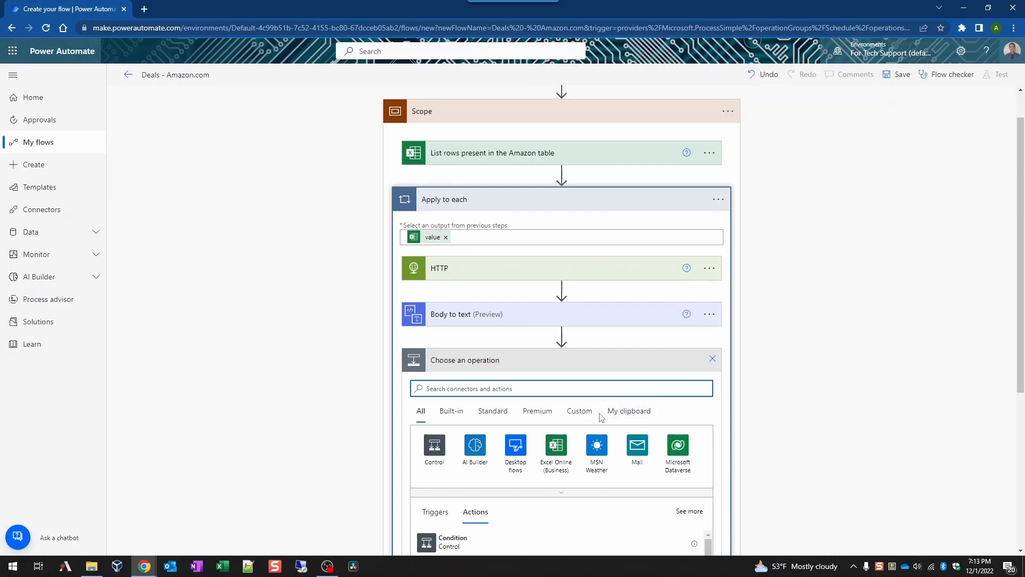
type("condition")
left_click(488, 544)
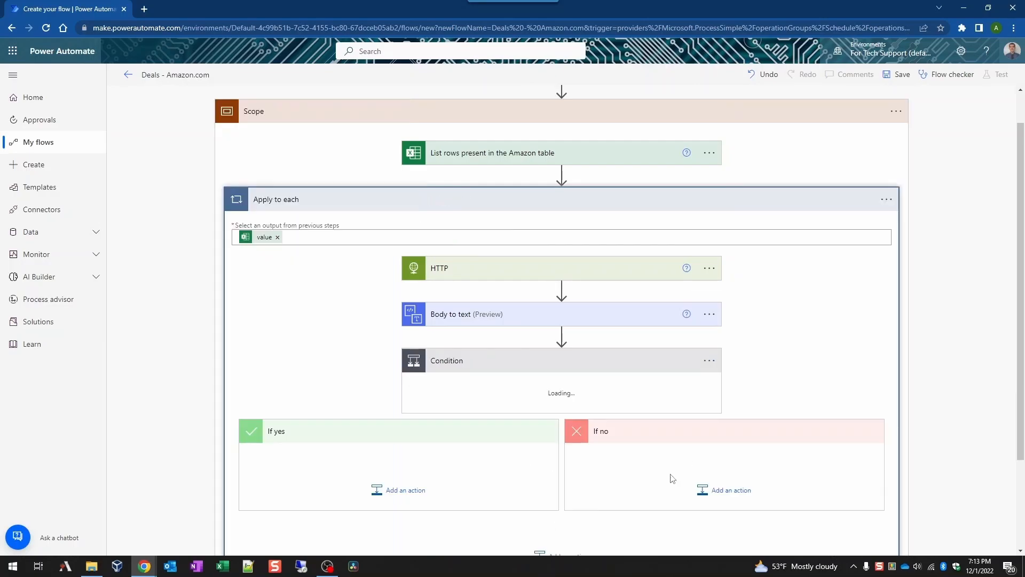
left_click(709, 362)
left_click(761, 380)
type("Amazon items")
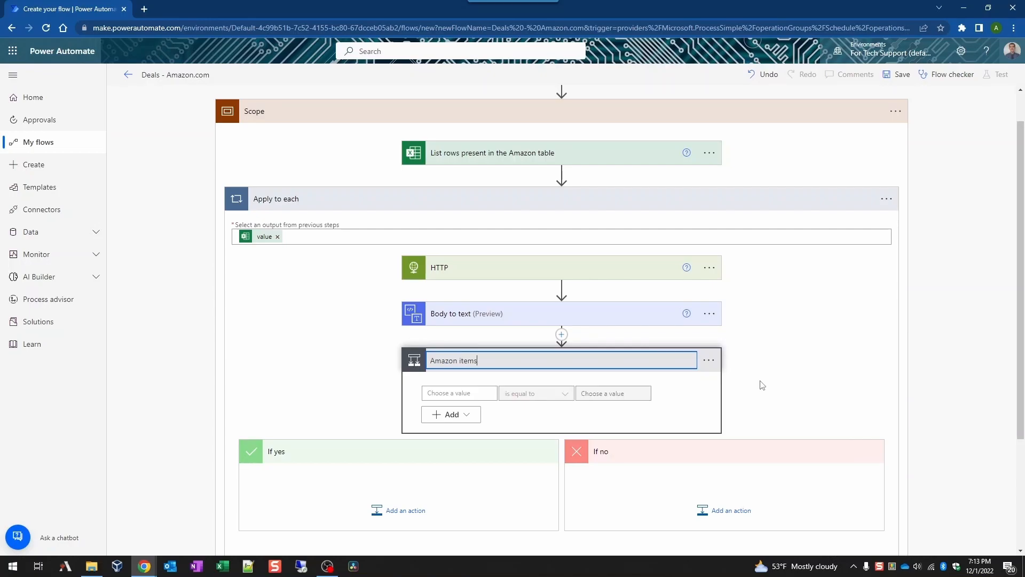
Step: Make the condition test Category does not contain Kindle, then search 'compose' under If yes
left_click(457, 393)
scroll(748, 406, "down", 3)
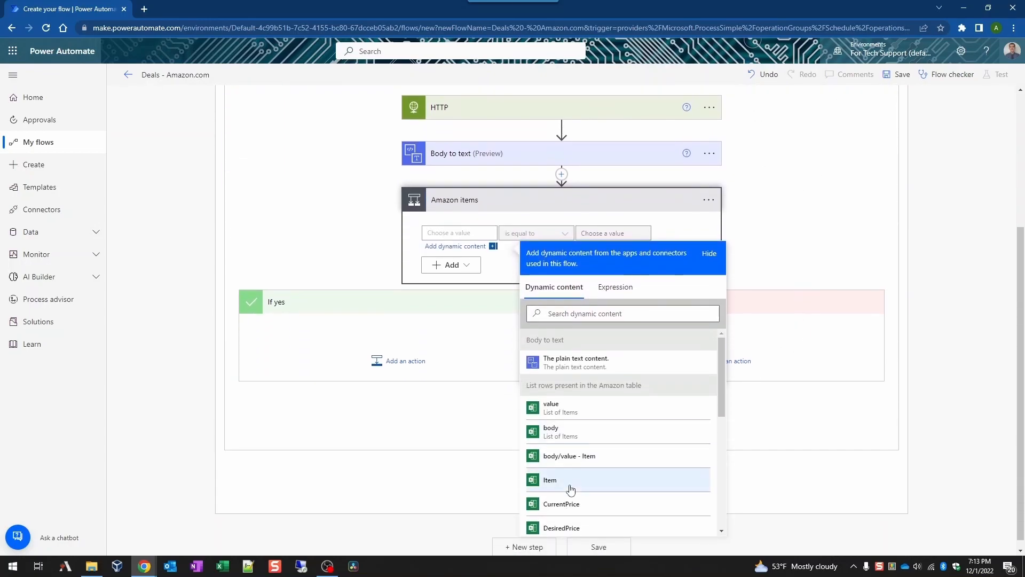
scroll(571, 489, "down", 3)
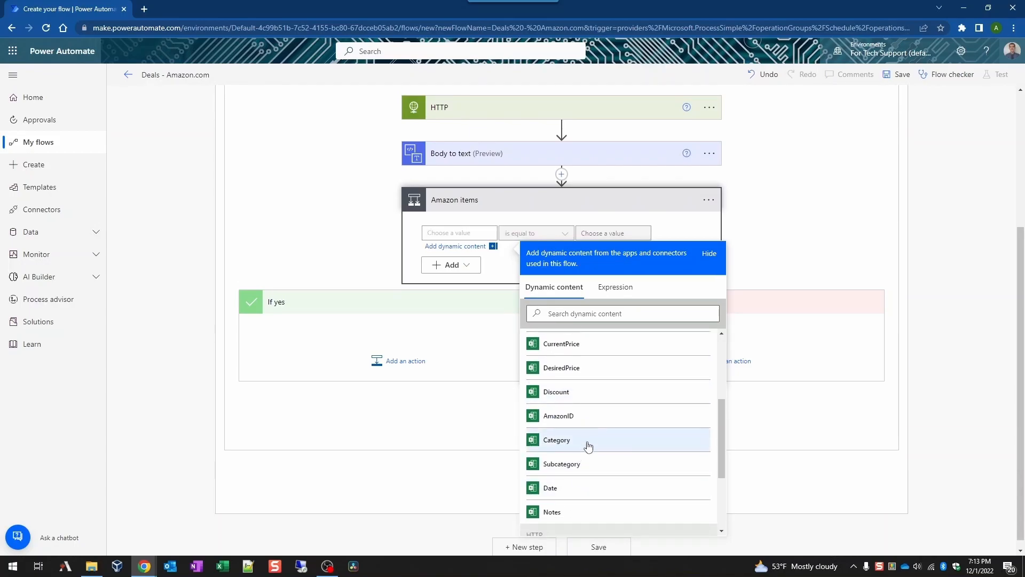
left_click(588, 447)
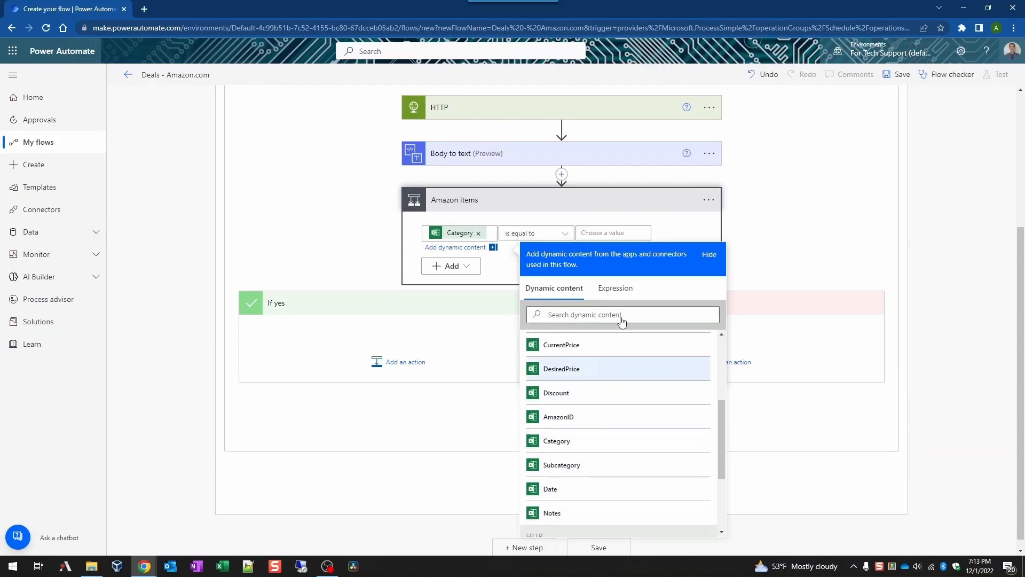
left_click(533, 234)
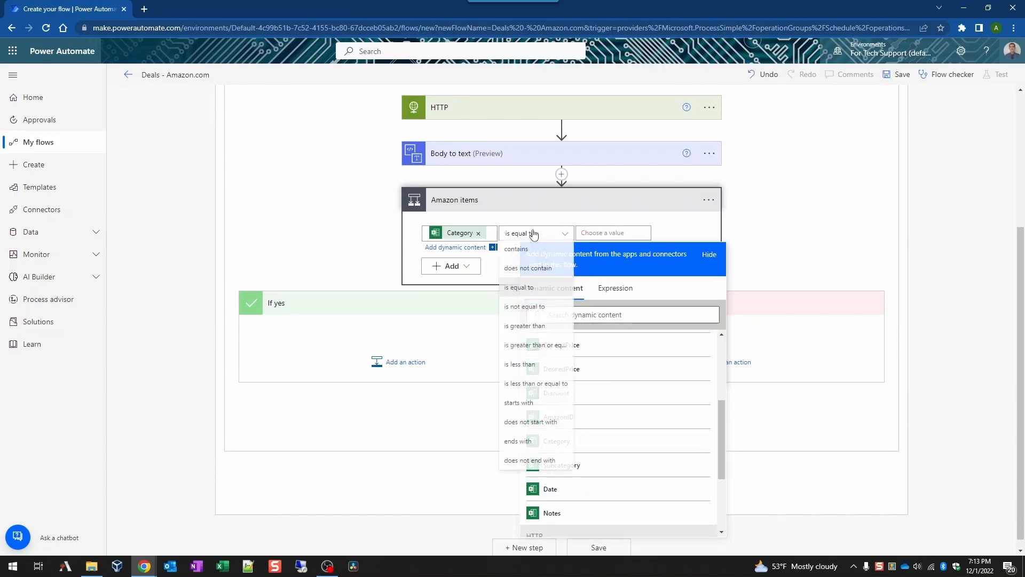
left_click(537, 269)
left_click(616, 234)
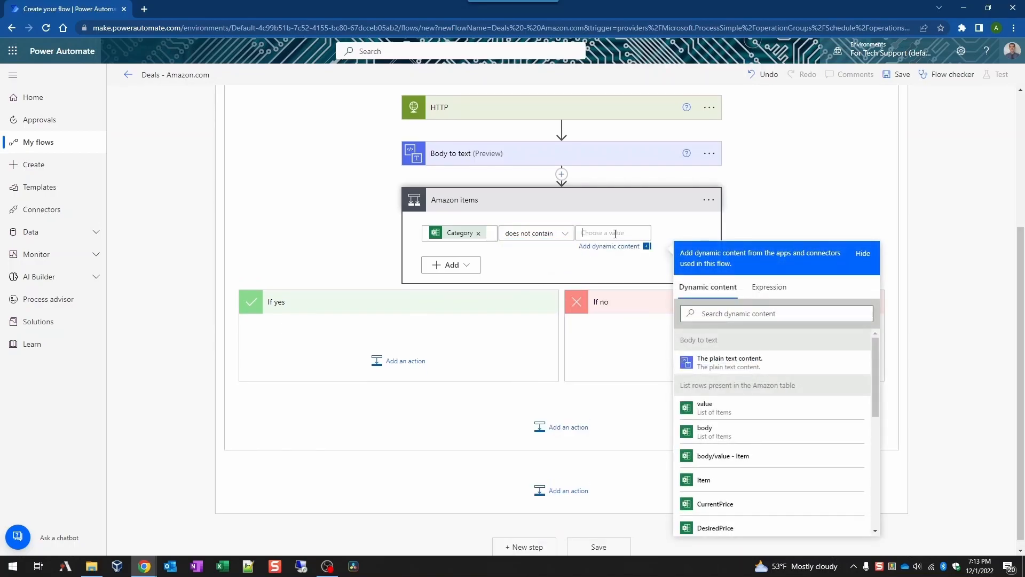
type("Kindle")
left_click(737, 192)
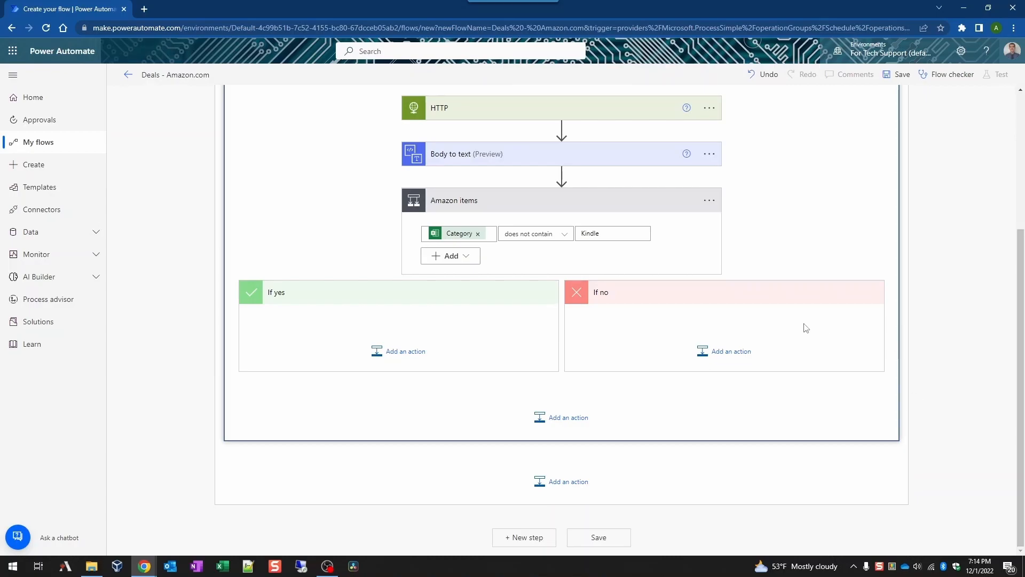
left_click(393, 350)
type("compose")
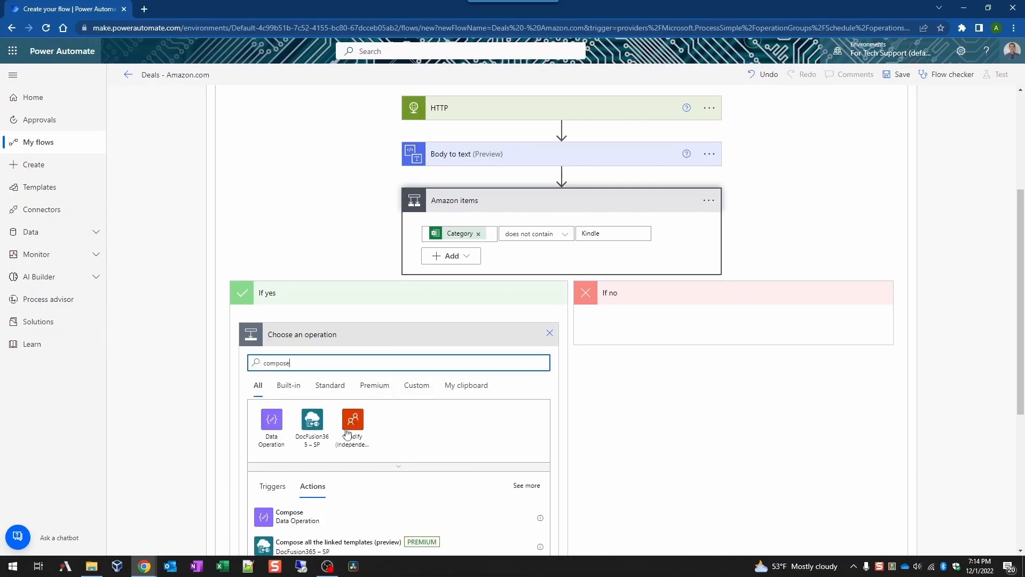
Step: Add a Compose step under If yes and paste a copy of it below
left_click(318, 518)
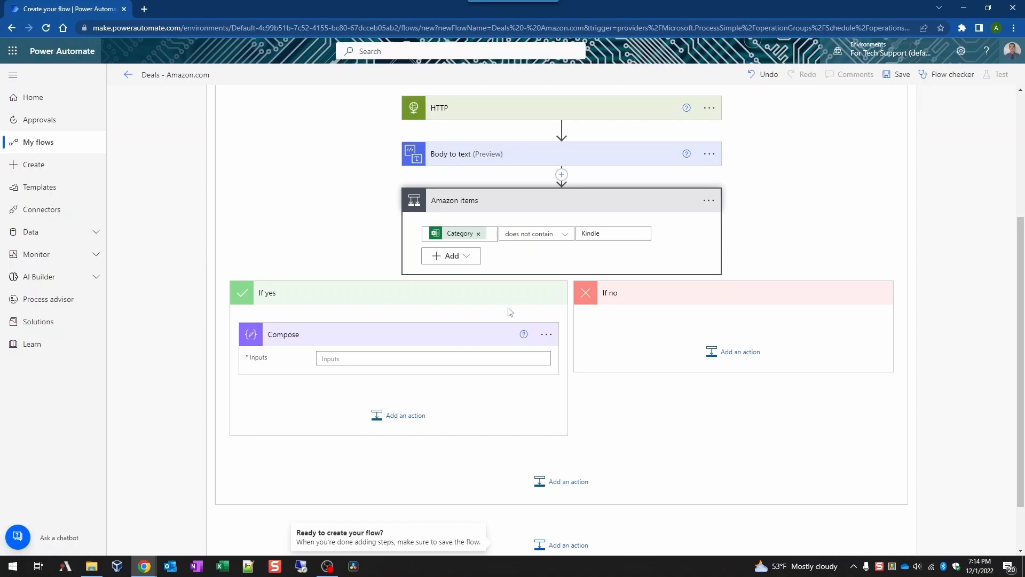
left_click(546, 334)
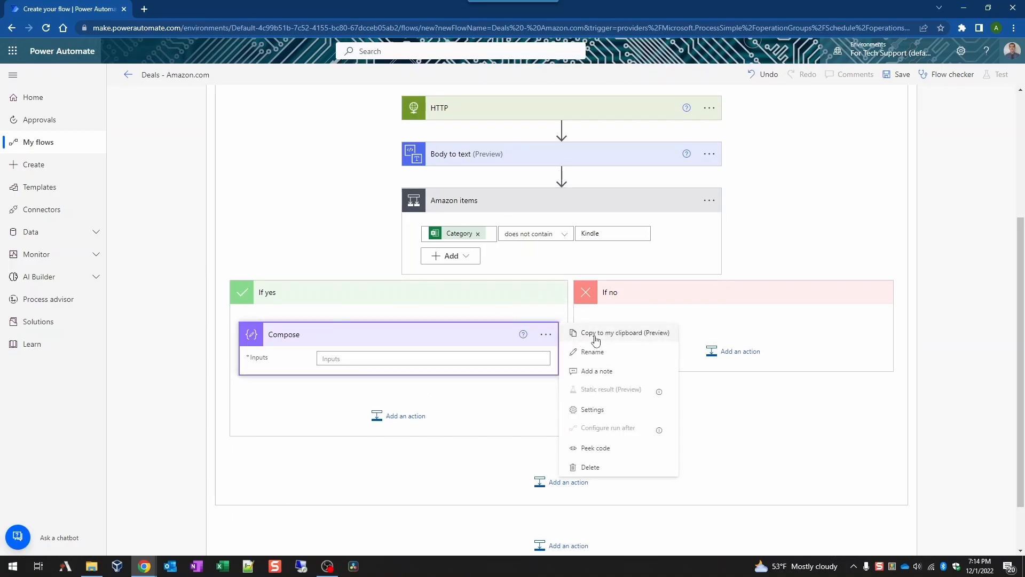
left_click(596, 340)
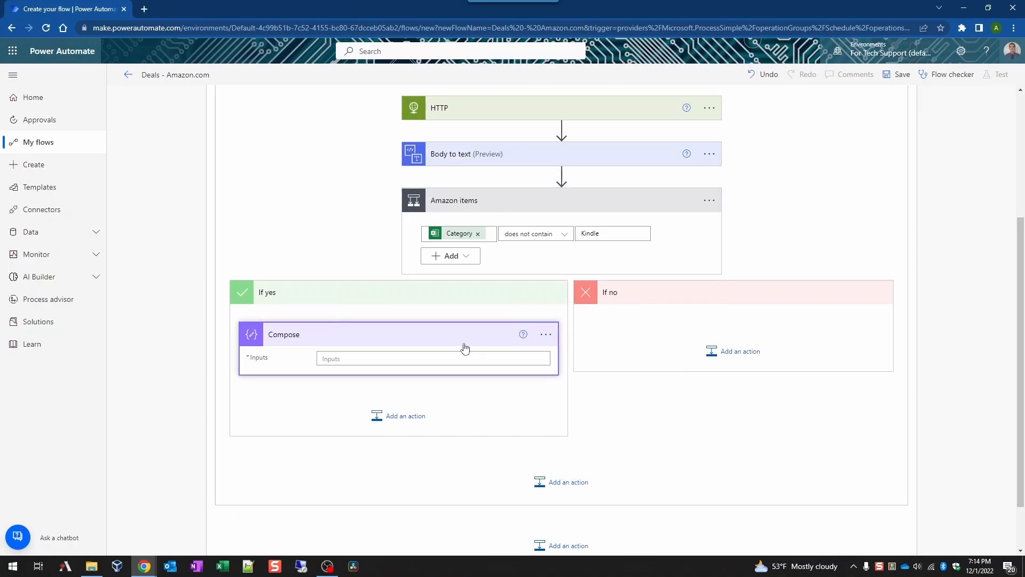
left_click(406, 416)
left_click(465, 413)
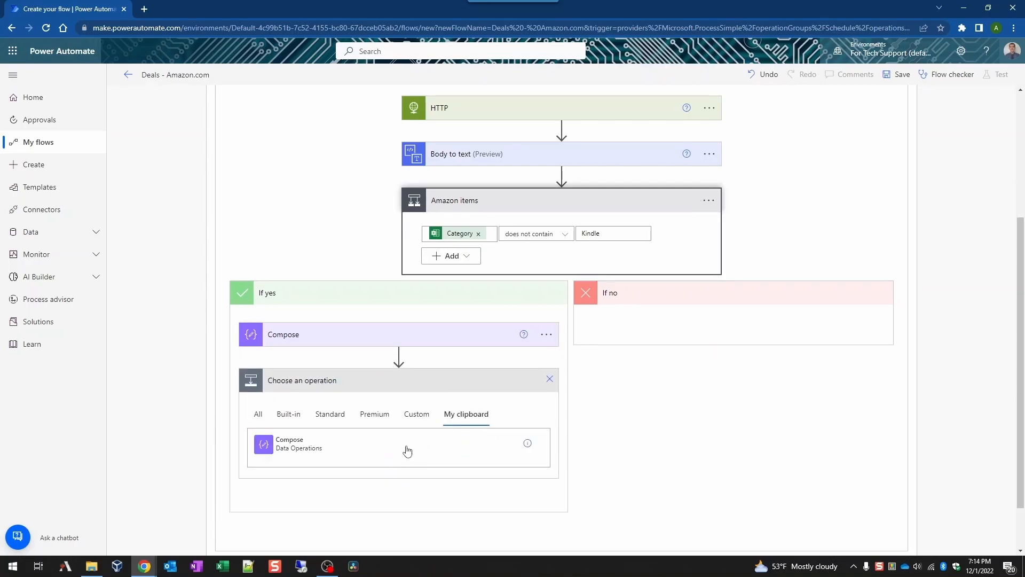
left_click(376, 452)
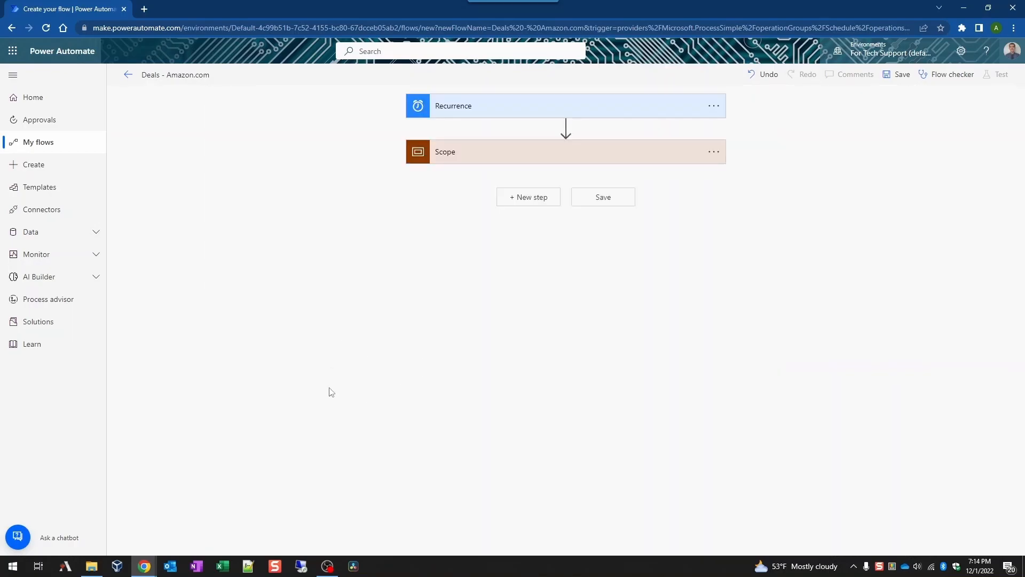
Step: Rename the first Compose step to 'Amazon Price – Step 1'
left_click(629, 159)
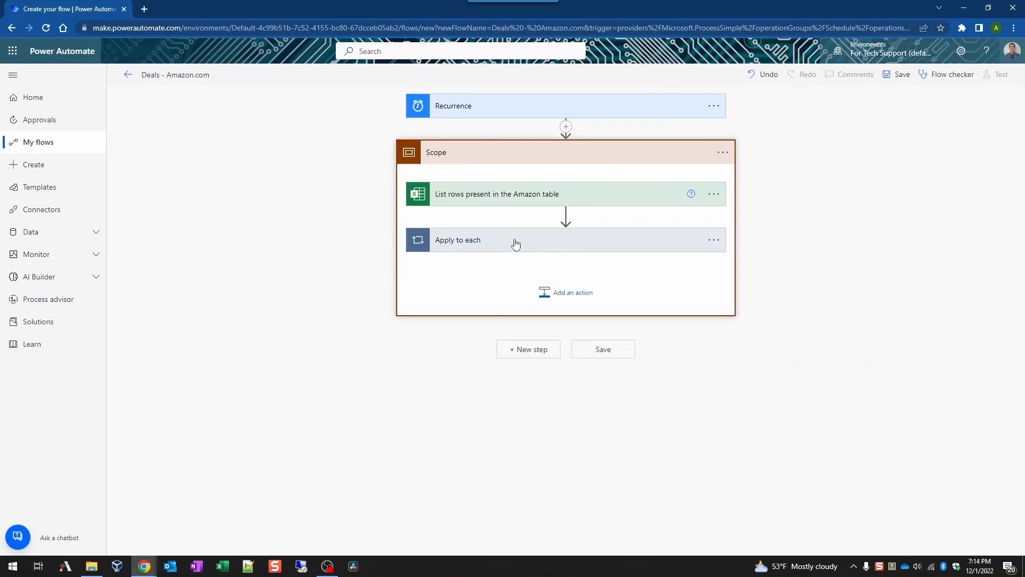
left_click(516, 244)
left_click(526, 404)
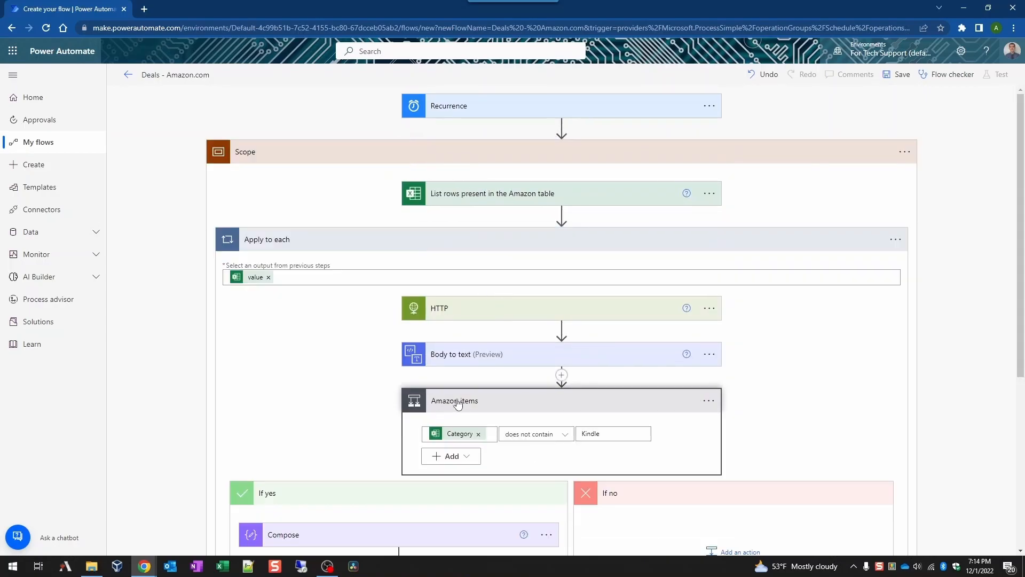
scroll(458, 404, "down", 5)
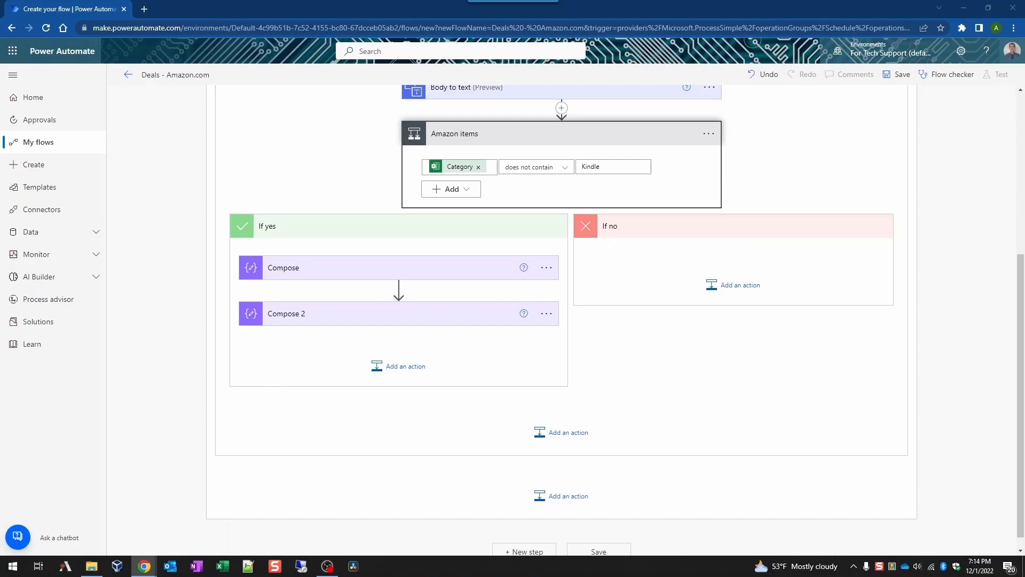
left_click(546, 267)
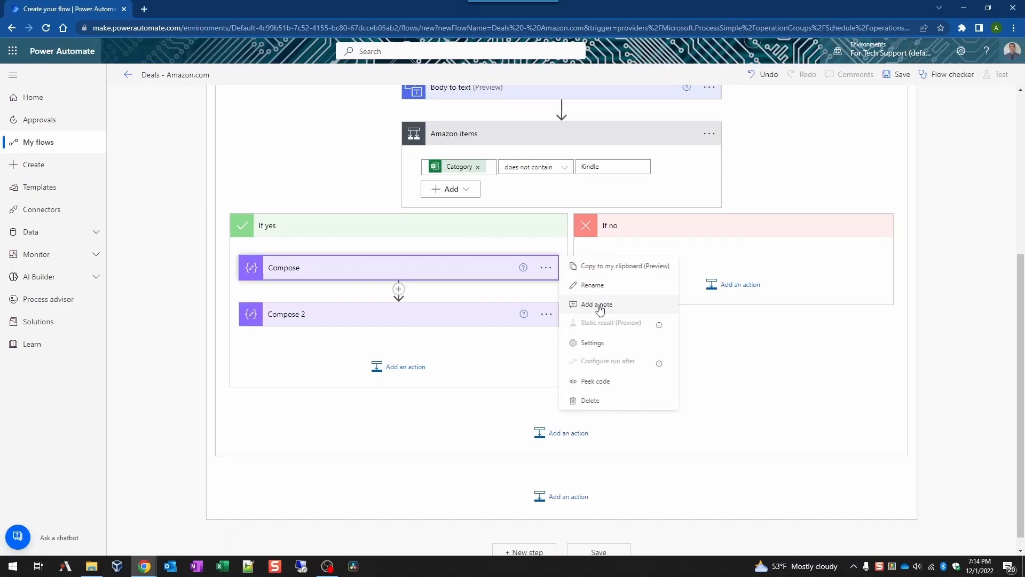
left_click(598, 289)
type("Amazon Price – Step 1")
left_click(615, 357)
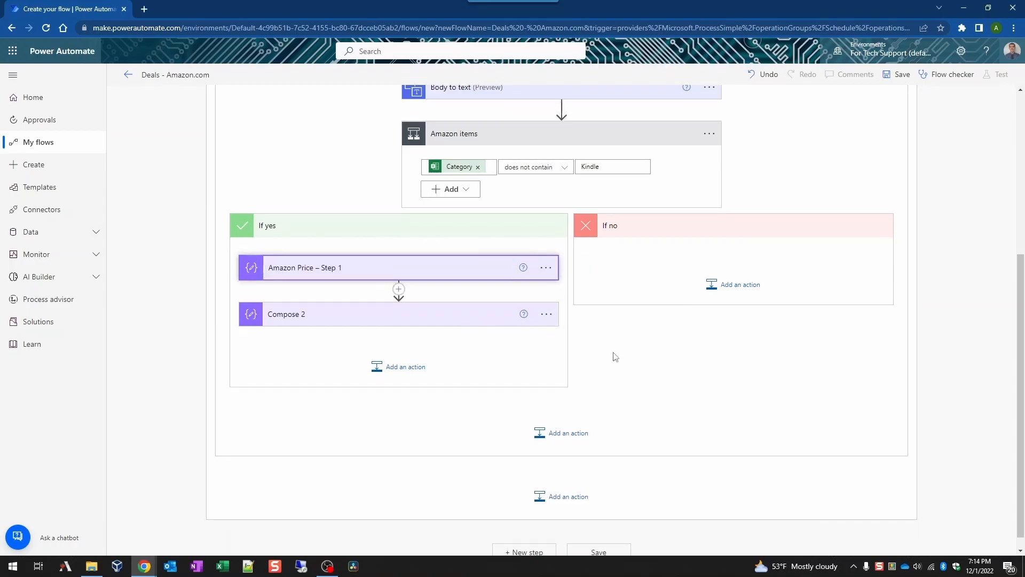
Step: Rename the second Compose step to 'Amazon Price – Step 2'
left_click(546, 314)
left_click(590, 333)
type("Amazon Price – Step 1")
left_click(613, 376)
left_click(404, 313)
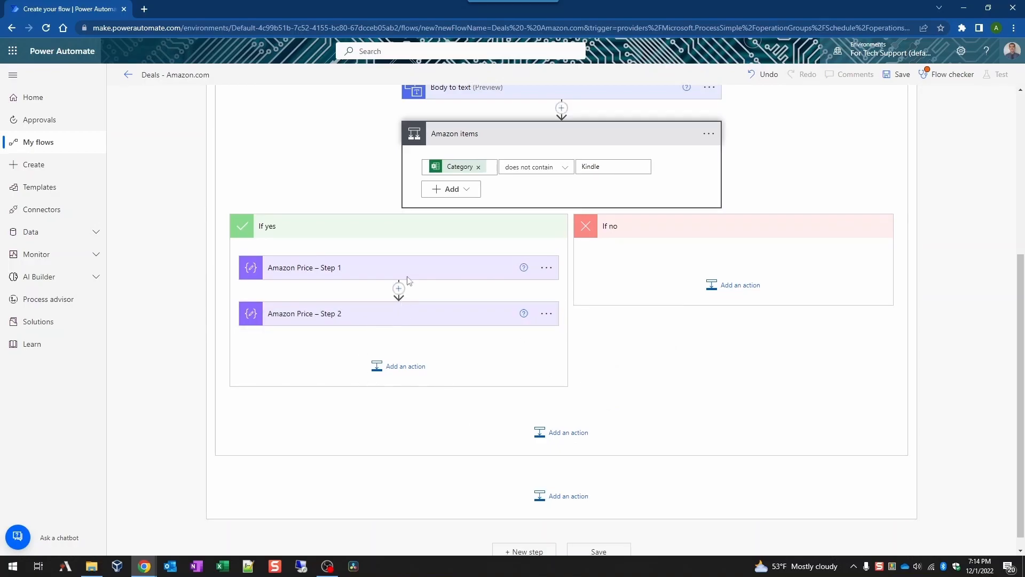
left_click(414, 273)
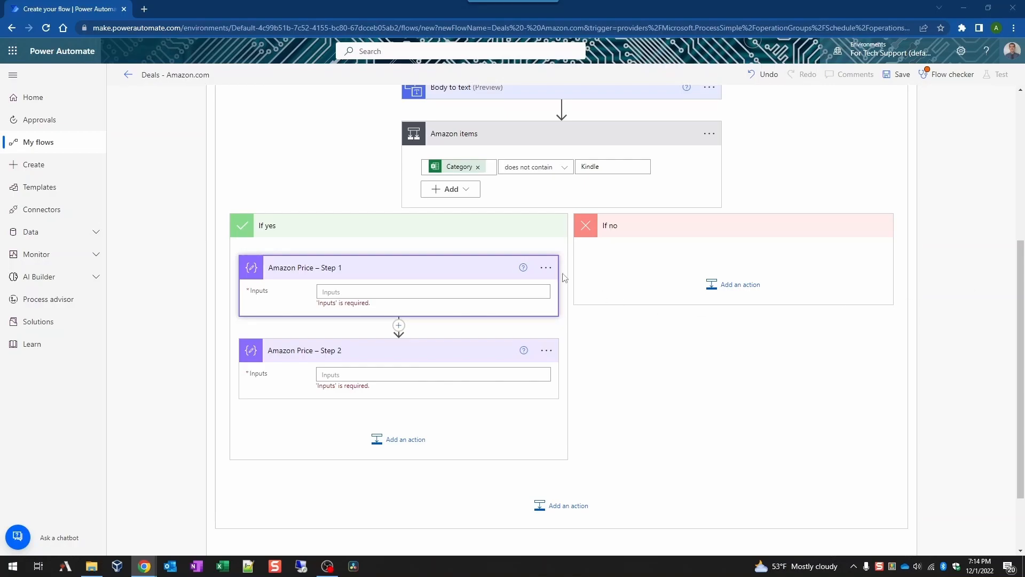
left_click(364, 296)
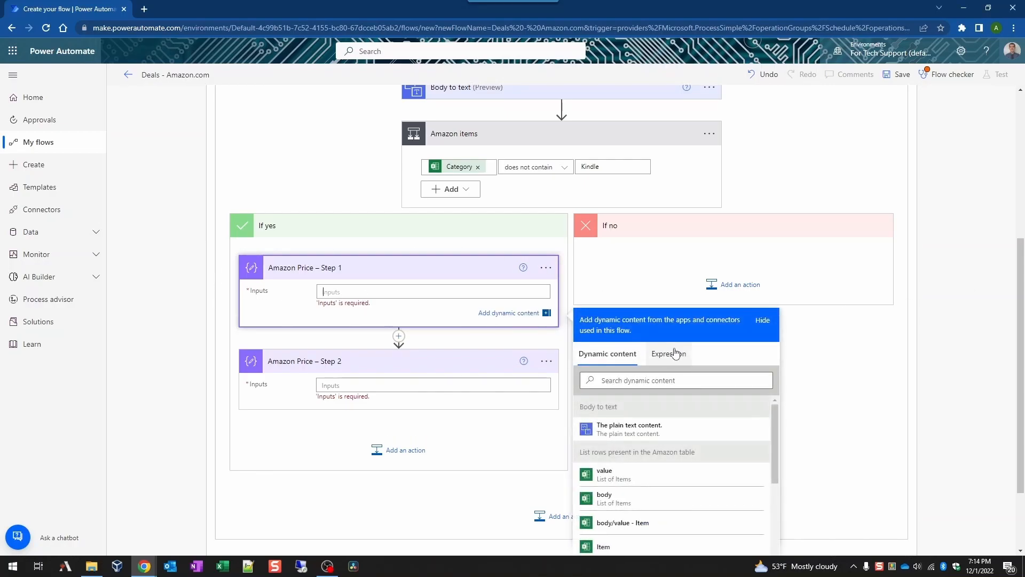
left_click(663, 364)
left_click(648, 393)
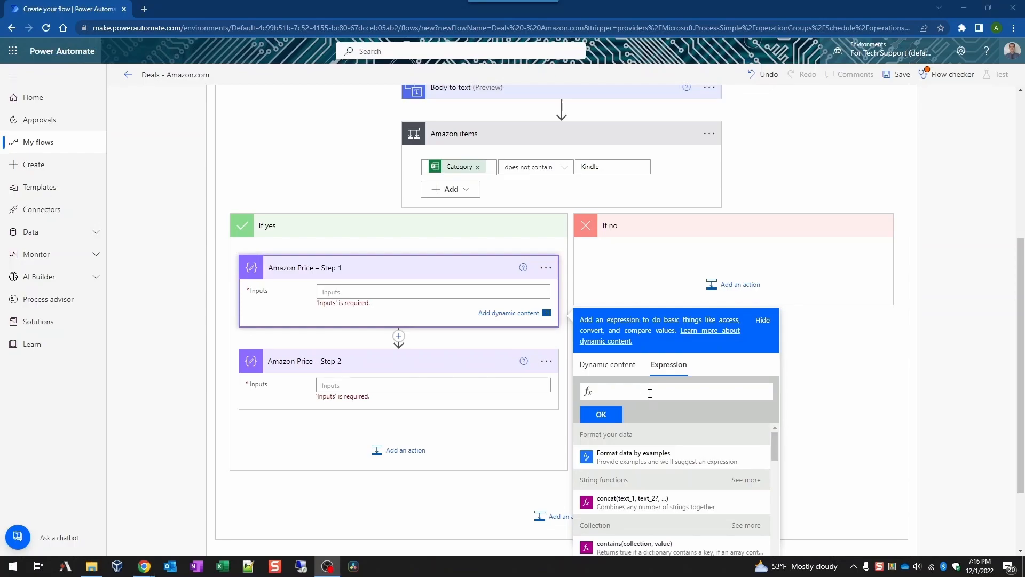
key("ctrl+v")
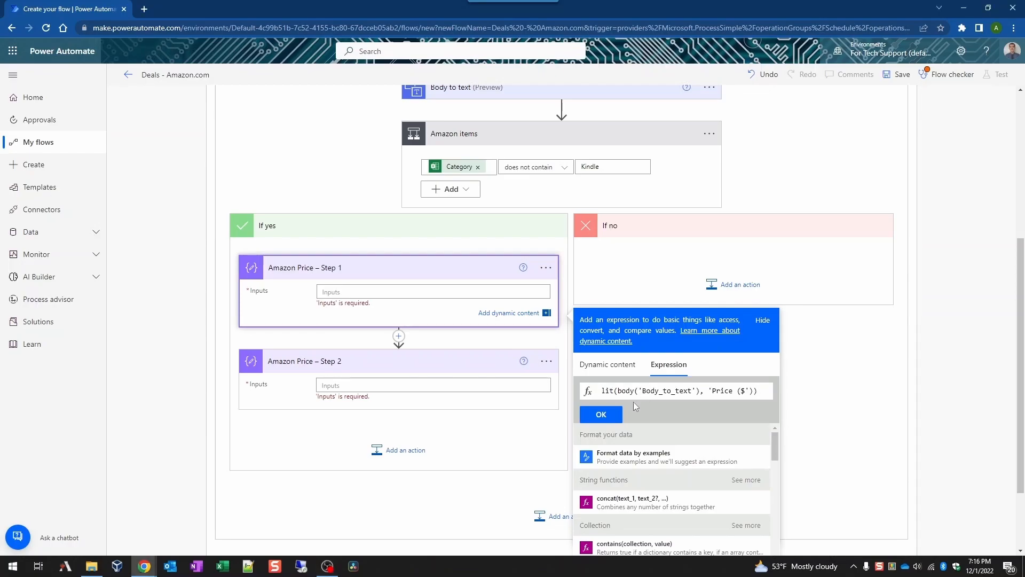
left_click(601, 414)
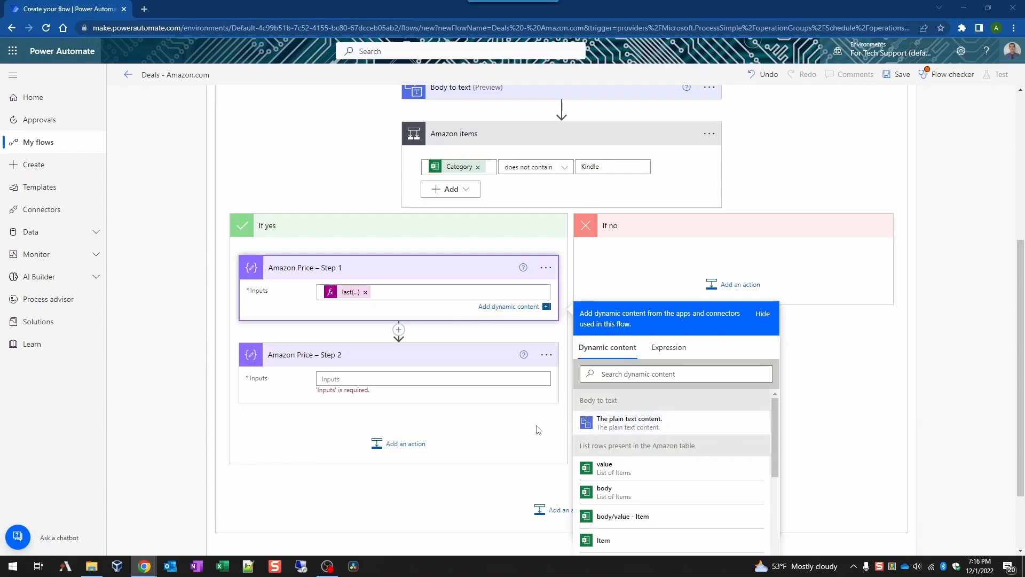
left_click(408, 383)
left_click(669, 440)
key("ctrl+v")
left_click_drag(675, 466, 812, 470)
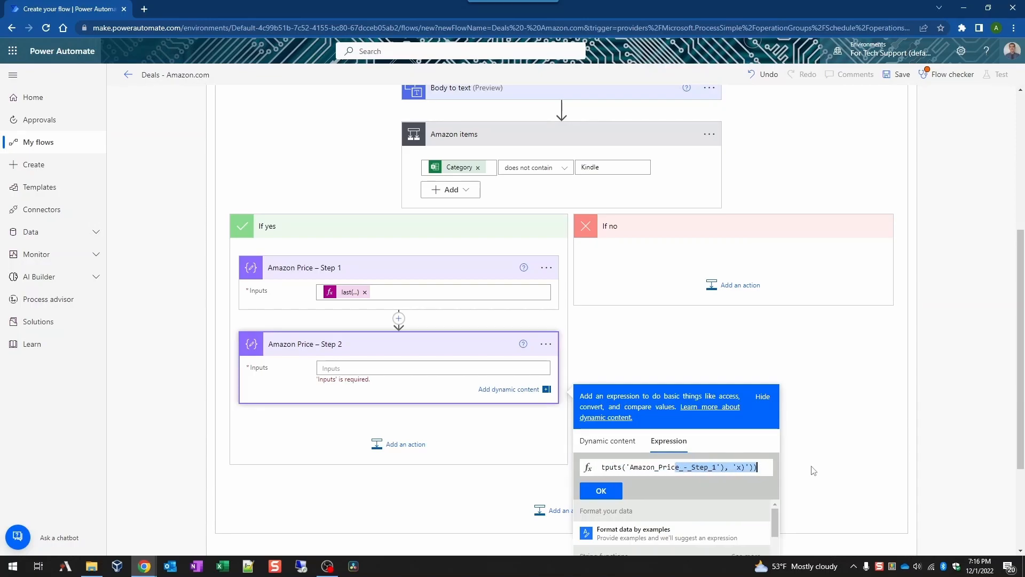
left_click(599, 491)
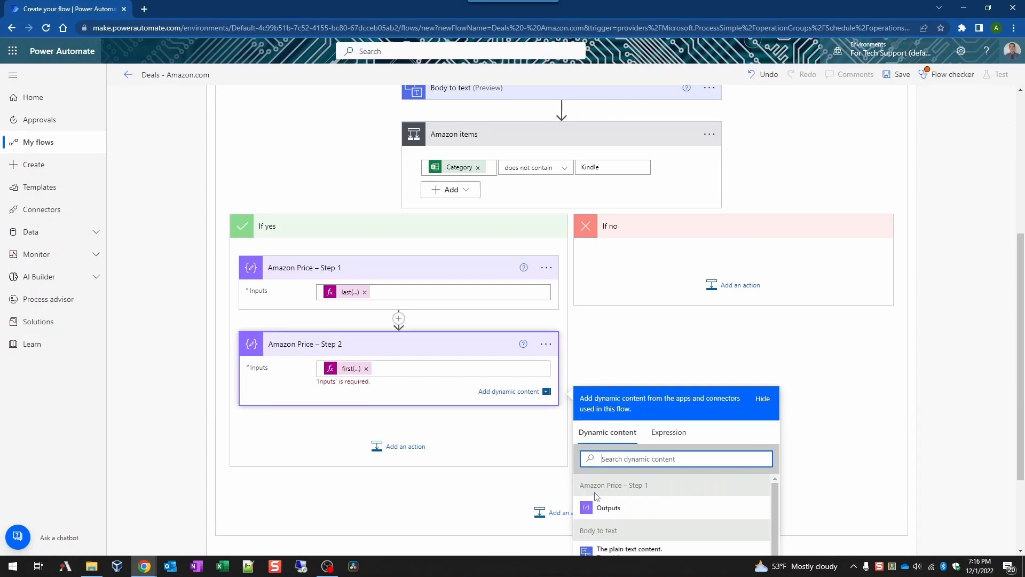
left_click(407, 404)
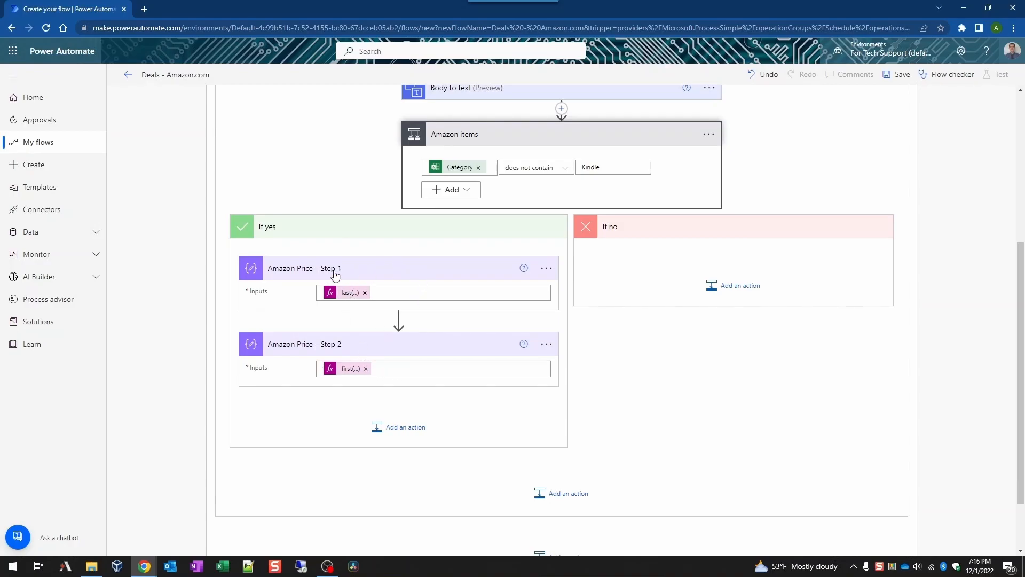
scroll(658, 185, "up", 2)
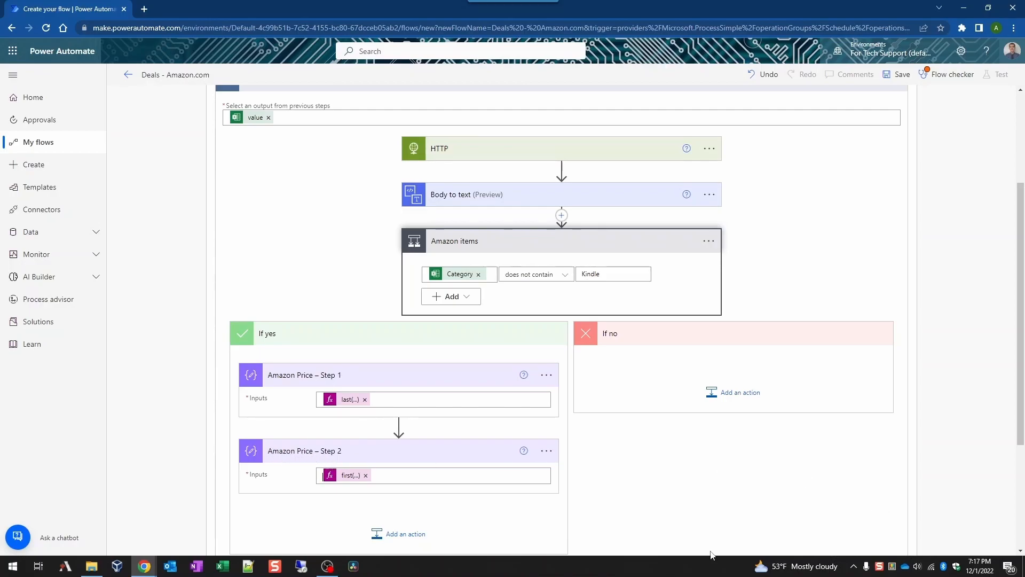
scroll(426, 461, "down", 3)
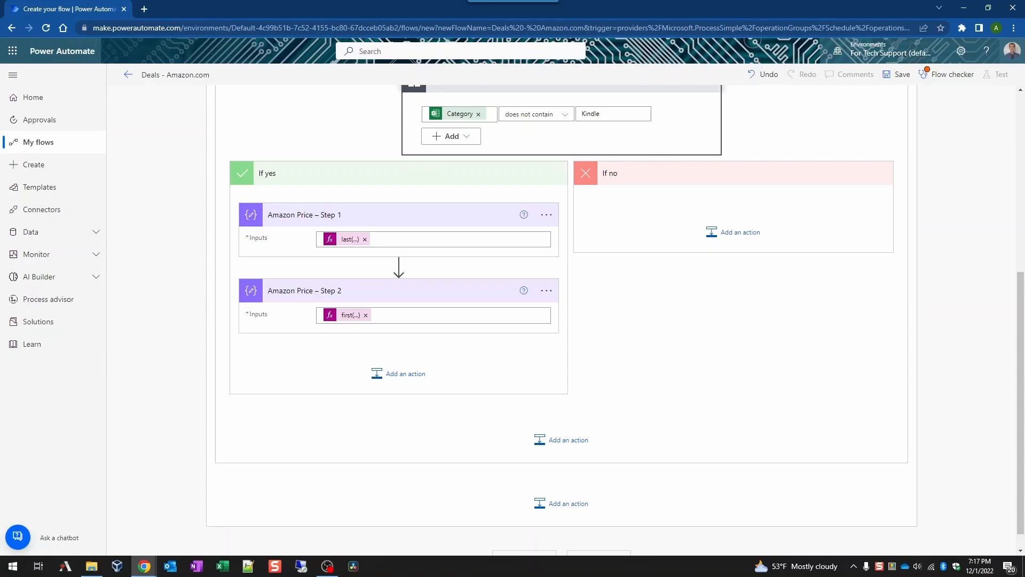
Step: Add an Excel Online 'Update a row' step titled 'Update Price of Amazon item on Wish List'
left_click(419, 375)
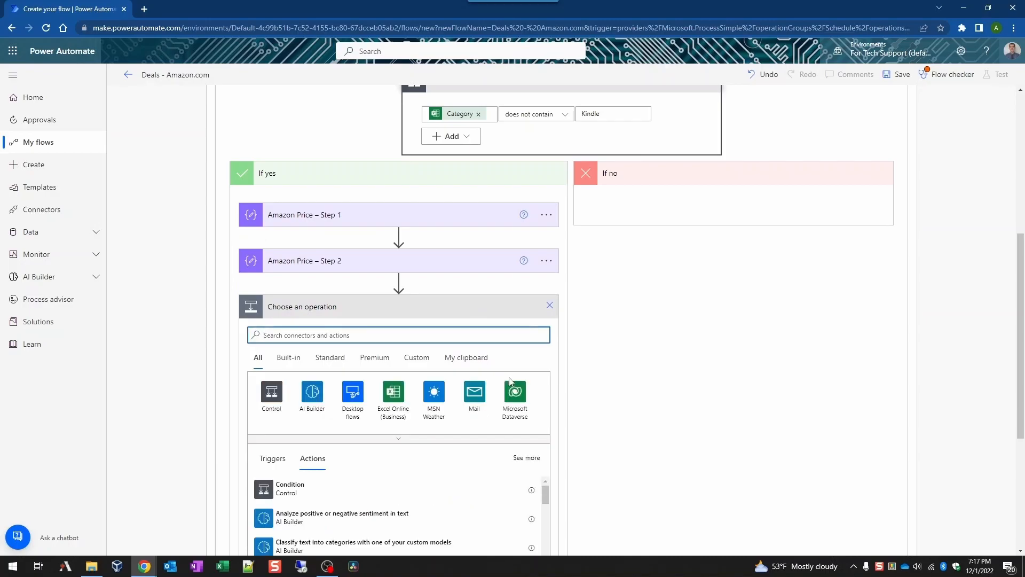
type("update a row")
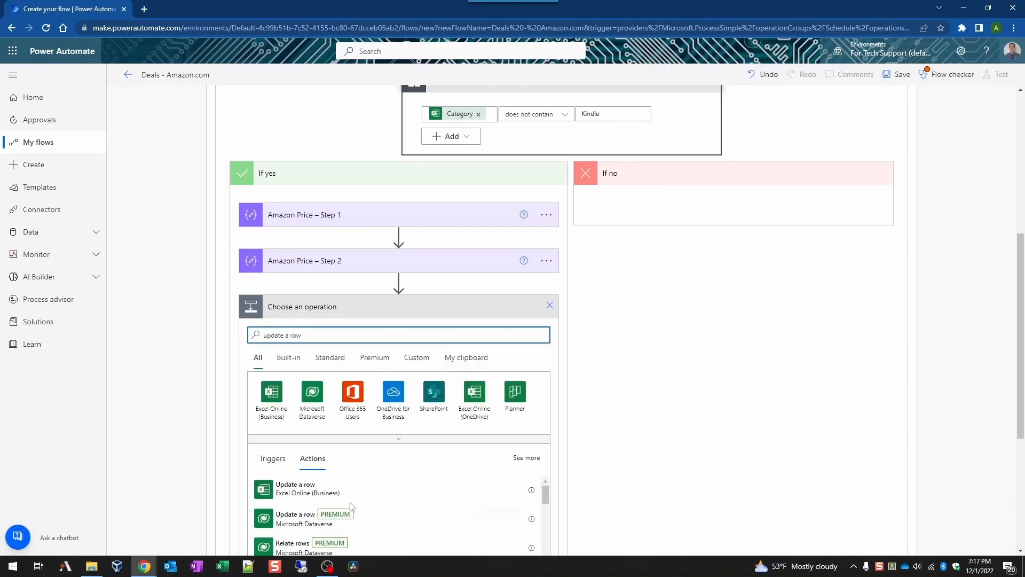
left_click(361, 492)
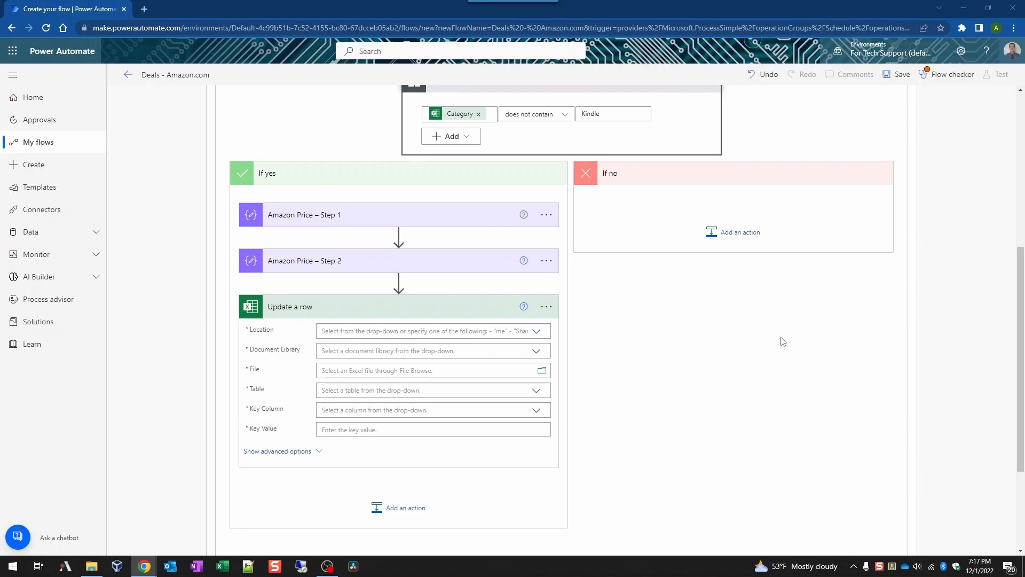
left_click(546, 306)
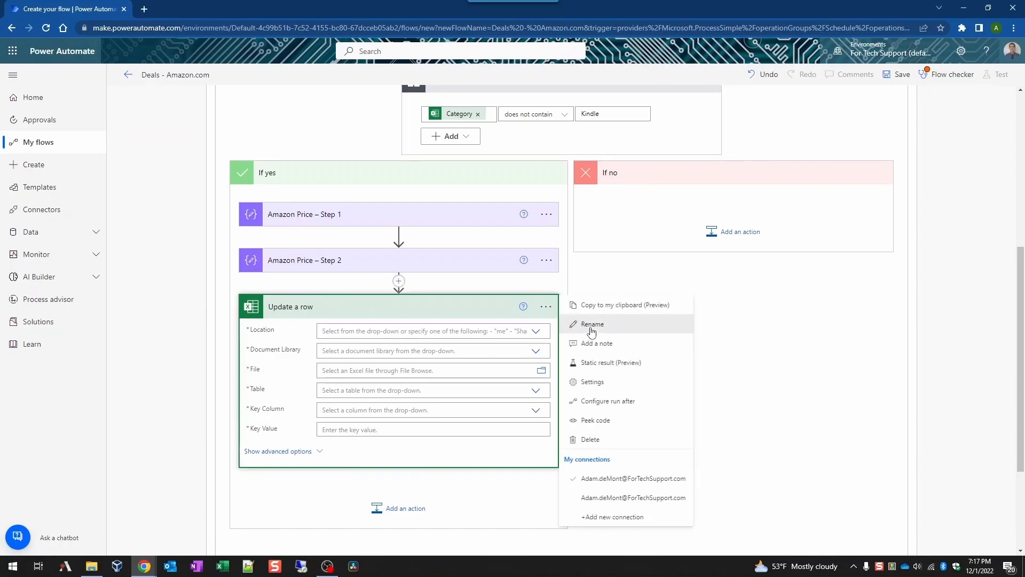
left_click(592, 324)
type("Update Price of Amazon item on Wish List")
left_click(651, 343)
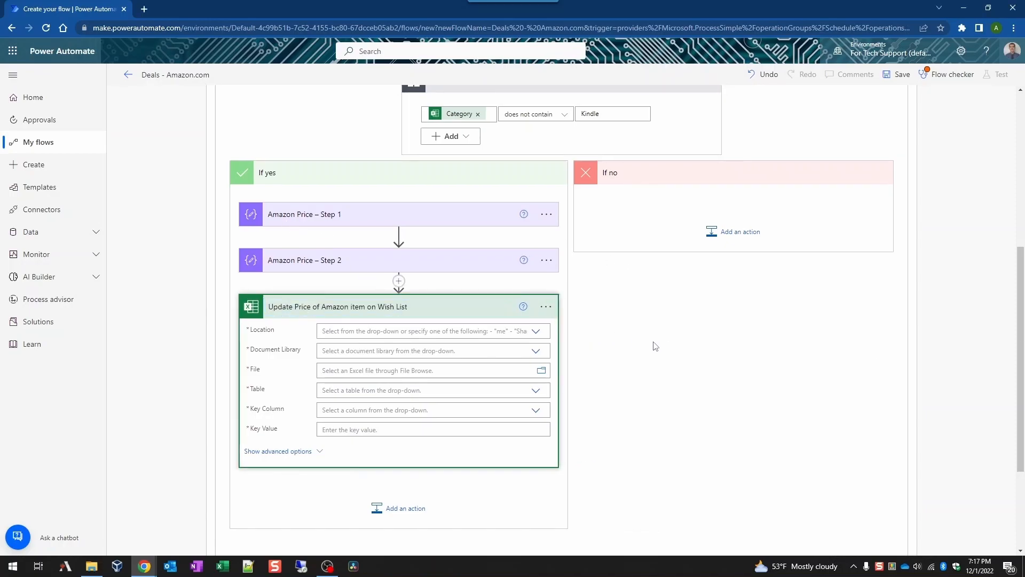
Step: Point it at OneDrive /_demo/Wish list.xlsx, table Amazon, key column AmazonID
left_click(537, 331)
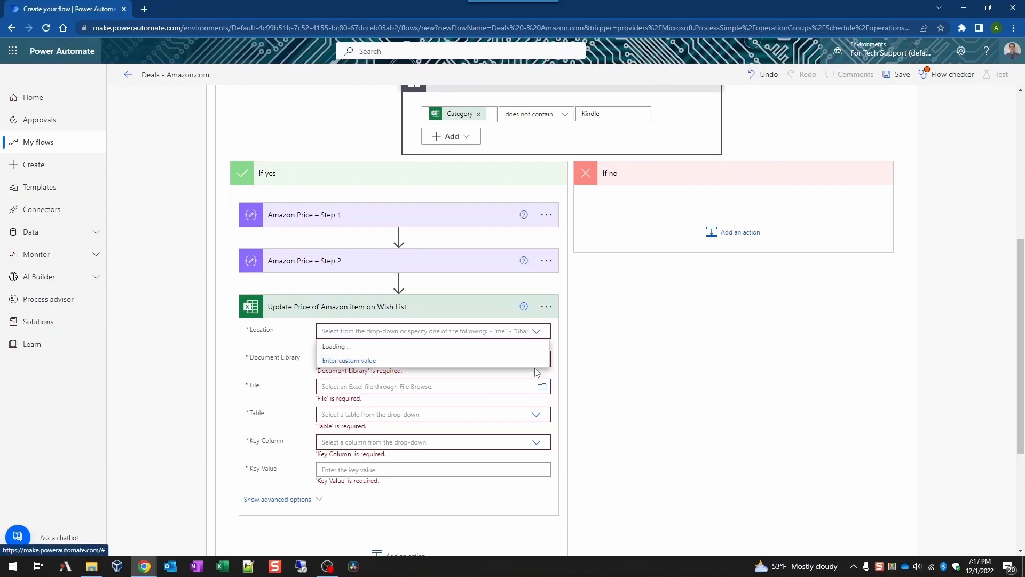
left_click(494, 348)
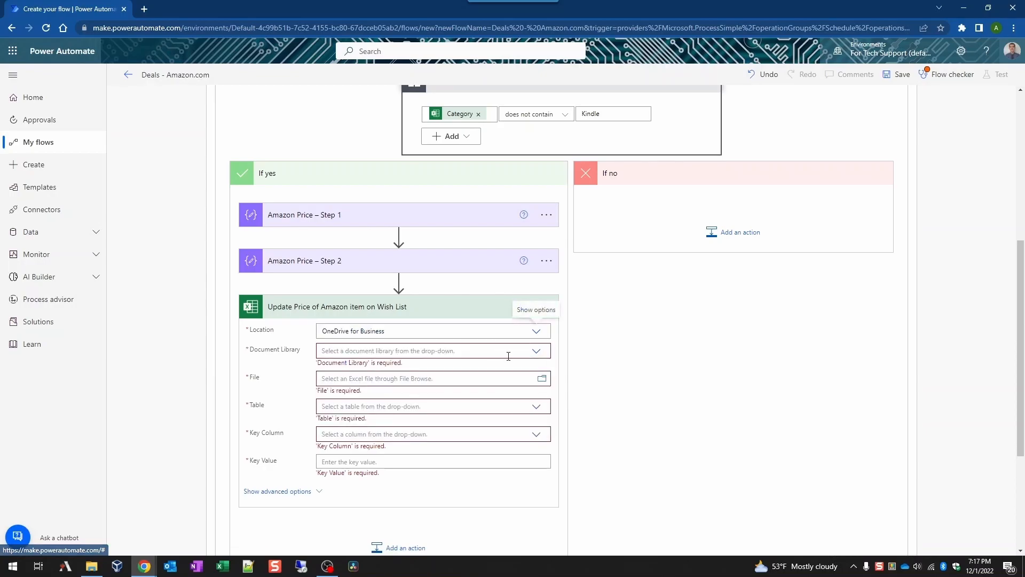
left_click(543, 355)
left_click(531, 363)
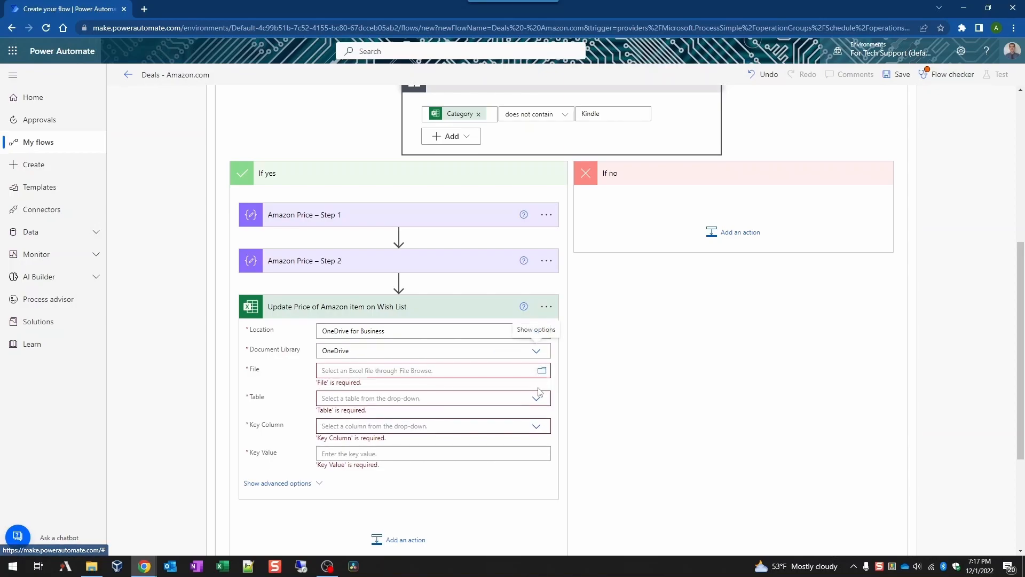
left_click(542, 371)
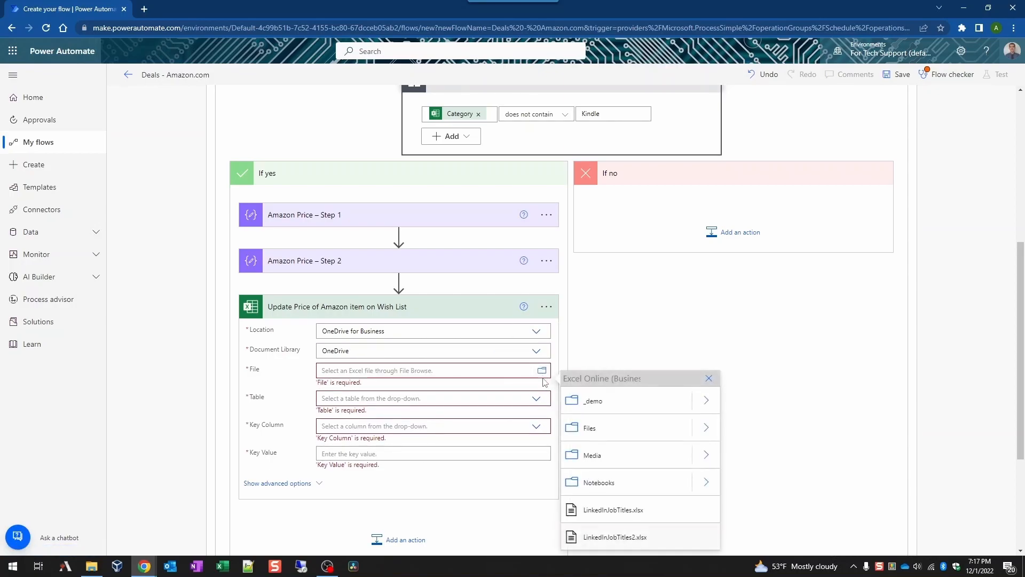
left_click(614, 365)
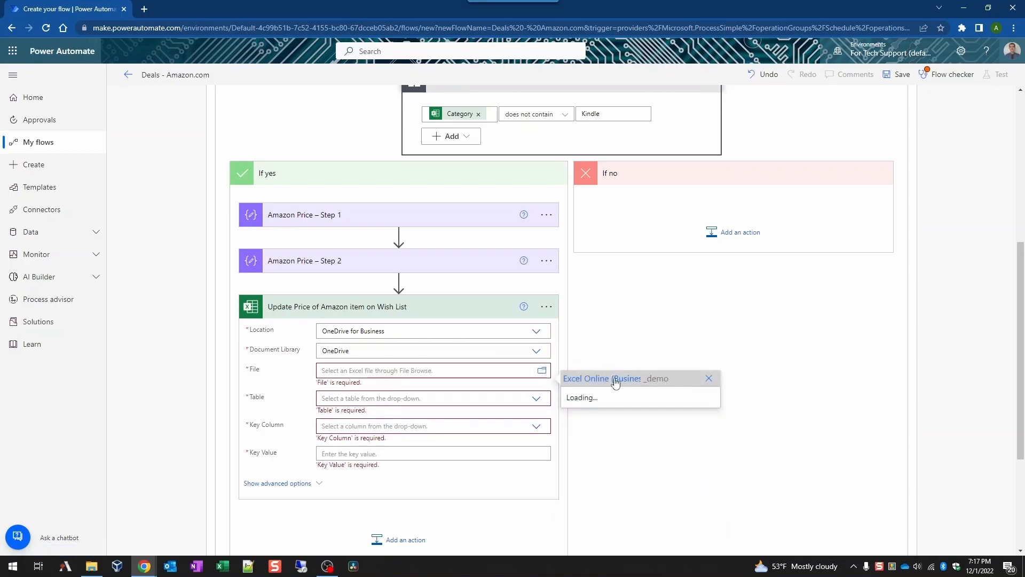
left_click(626, 405)
left_click(546, 400)
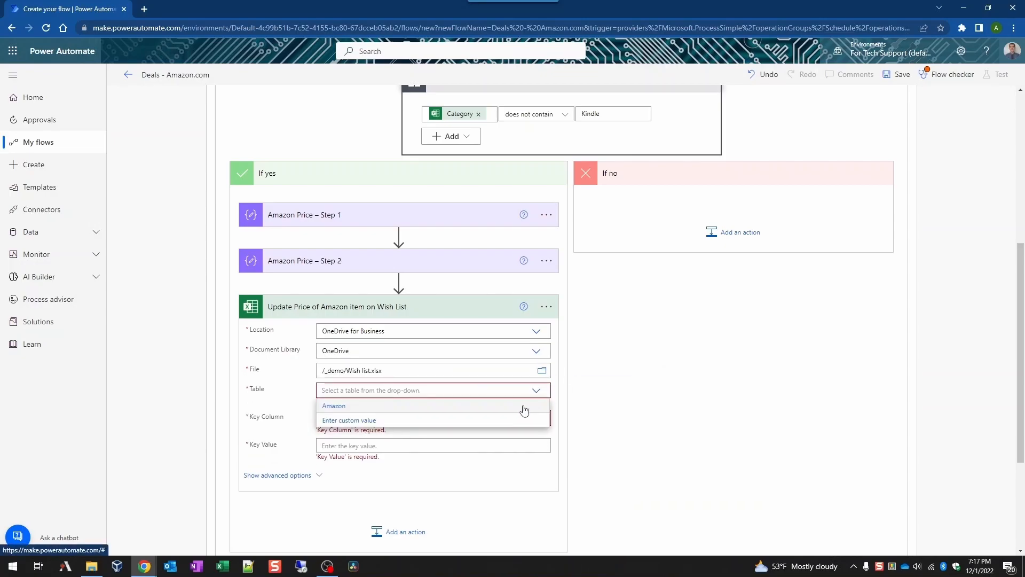
left_click(524, 408)
left_click(536, 412)
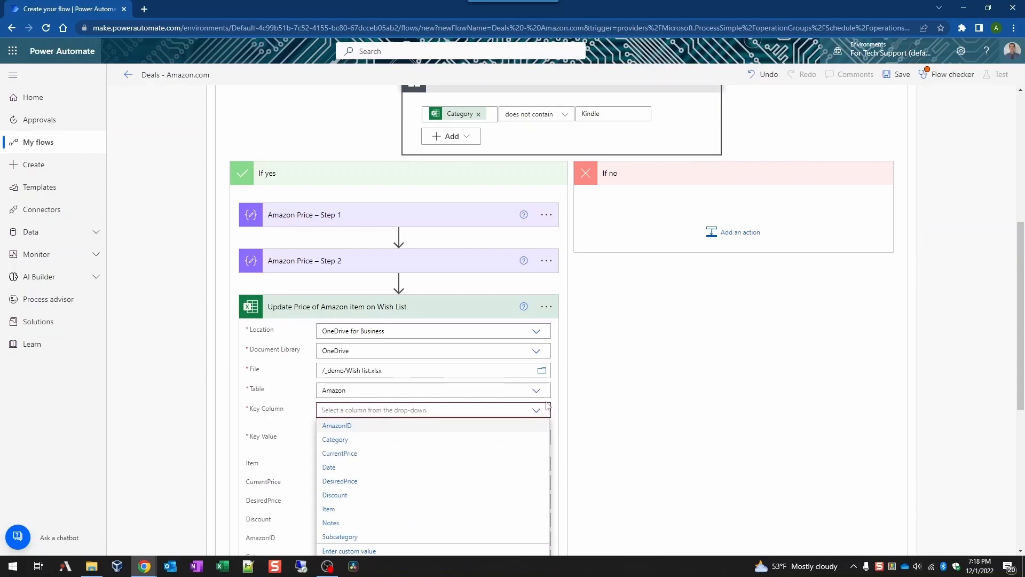
left_click(425, 431)
scroll(625, 387, "down", 2)
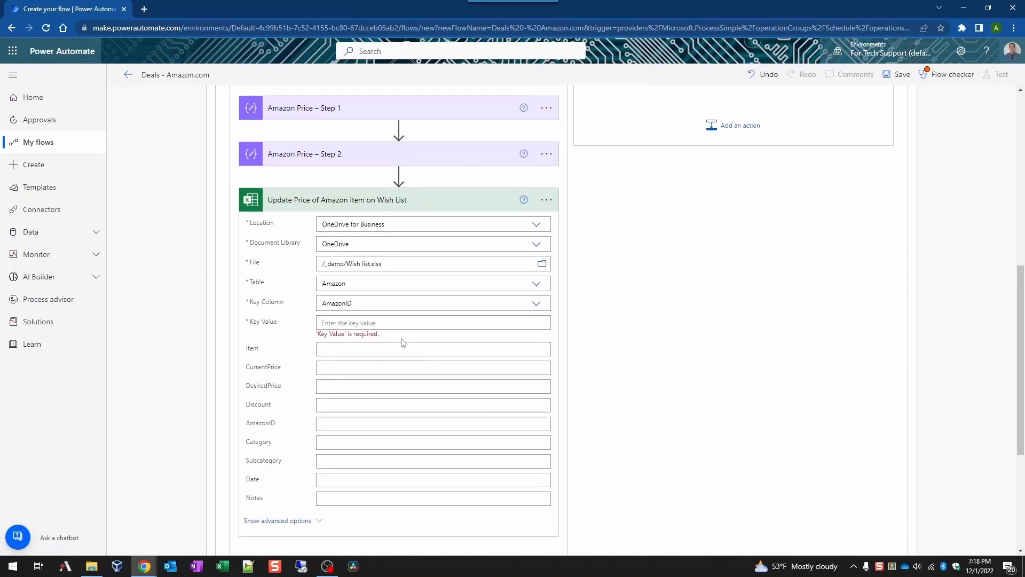
Step: Set the update step's Key Value to the AmazonID dynamic content
left_click(407, 321)
scroll(646, 481, "down", 2)
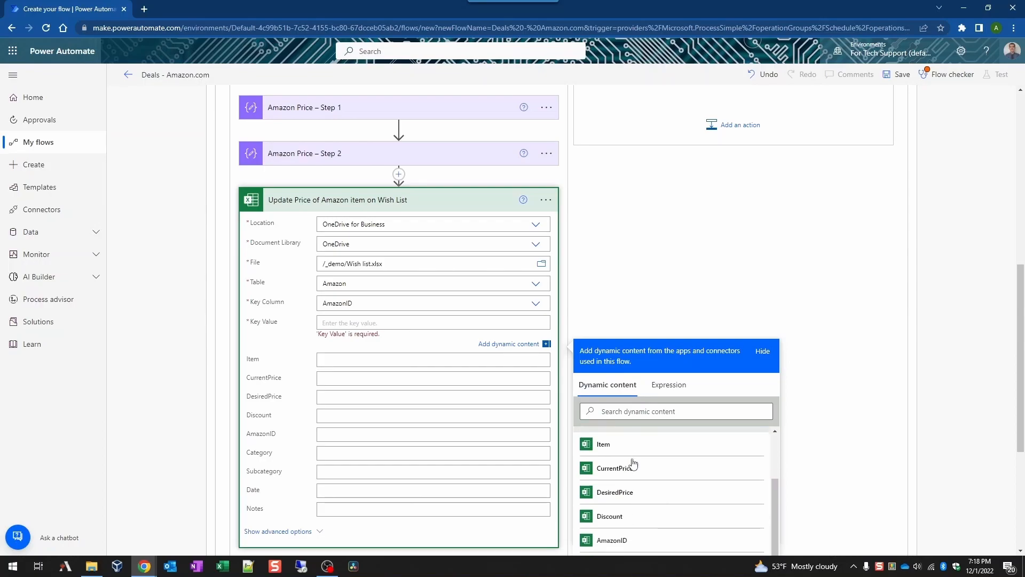
scroll(648, 499, "down", 1)
left_click(638, 490)
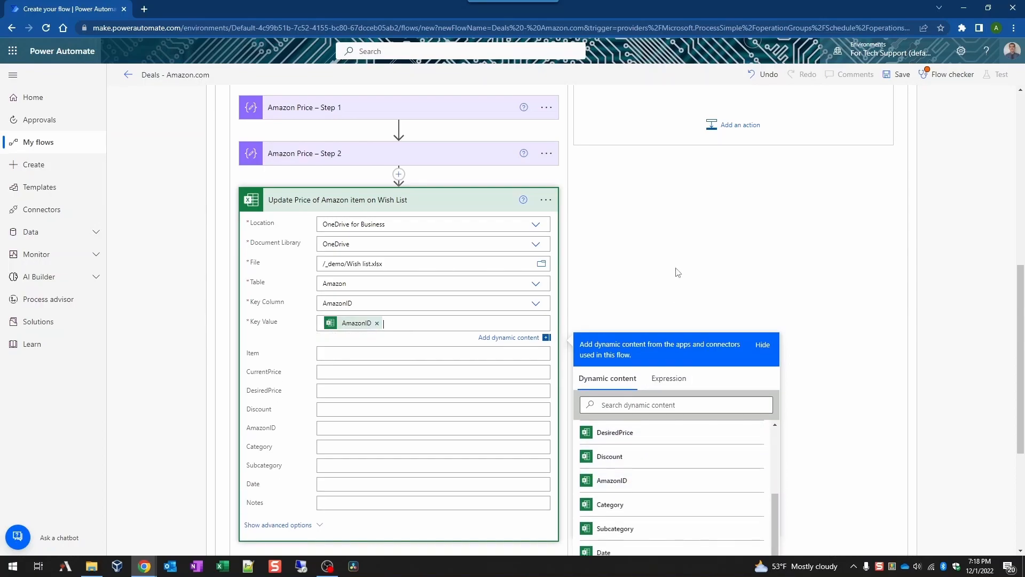
scroll(824, 273, "down", 3)
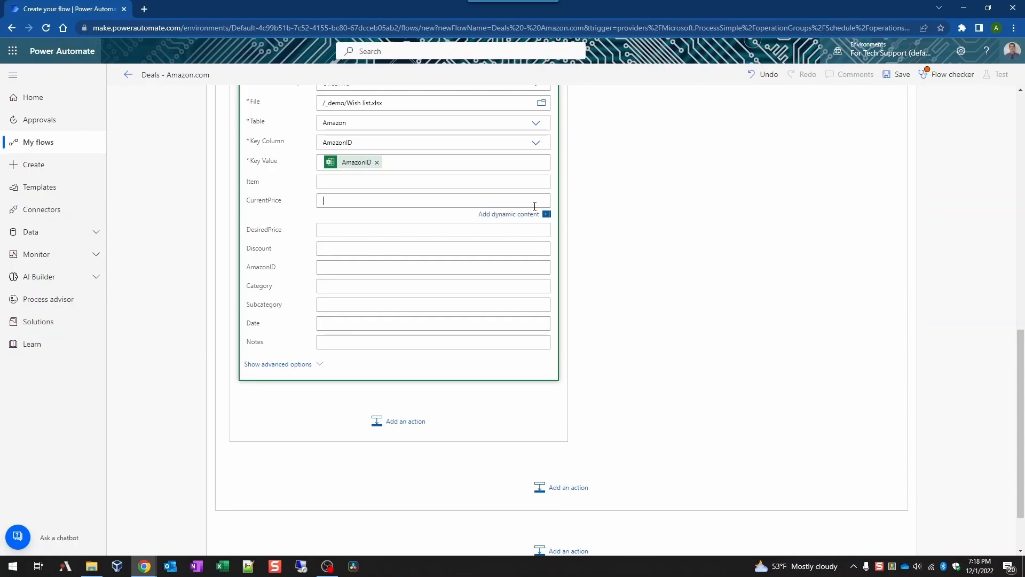
Step: Fill CurrentPrice with the prepared if(...) expression
left_click(668, 252)
key("ctrl+v")
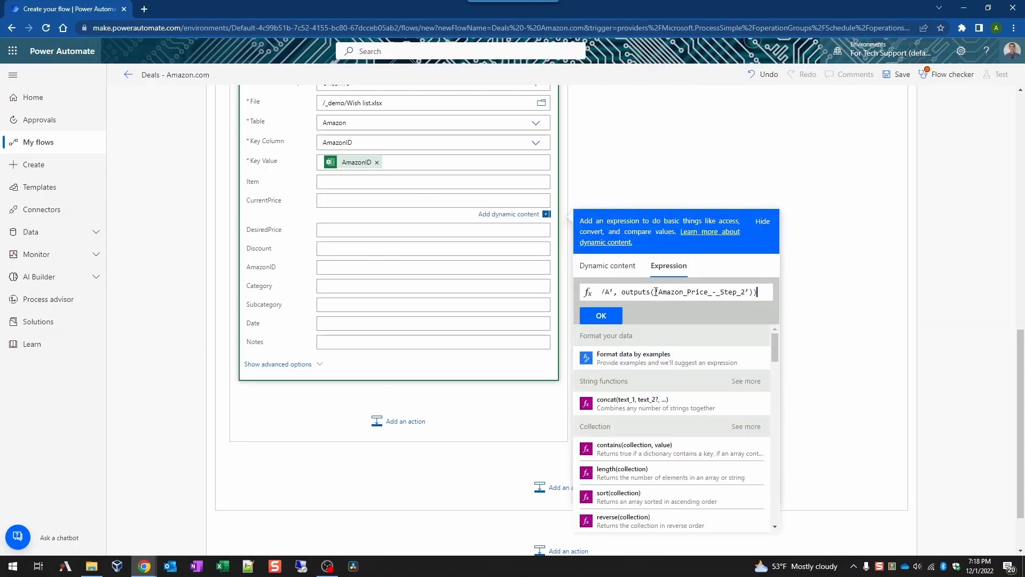
left_click(618, 317)
left_click(719, 166)
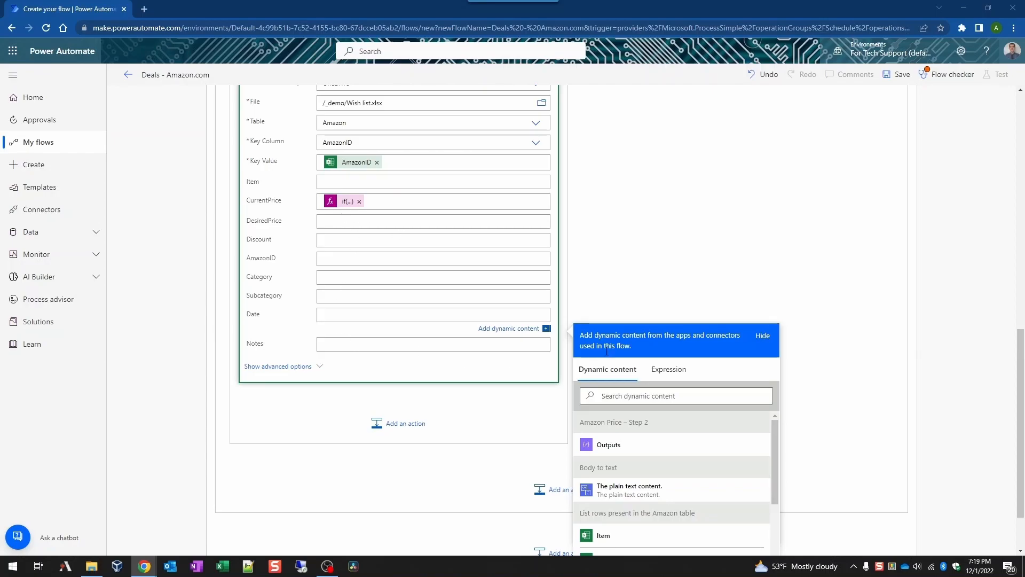
Step: Fill Date with the convertFromUtc(...) Pacific Standard Time yyyy-MM-dd expression
left_click(669, 370)
left_click(651, 406)
key("ctrl+v")
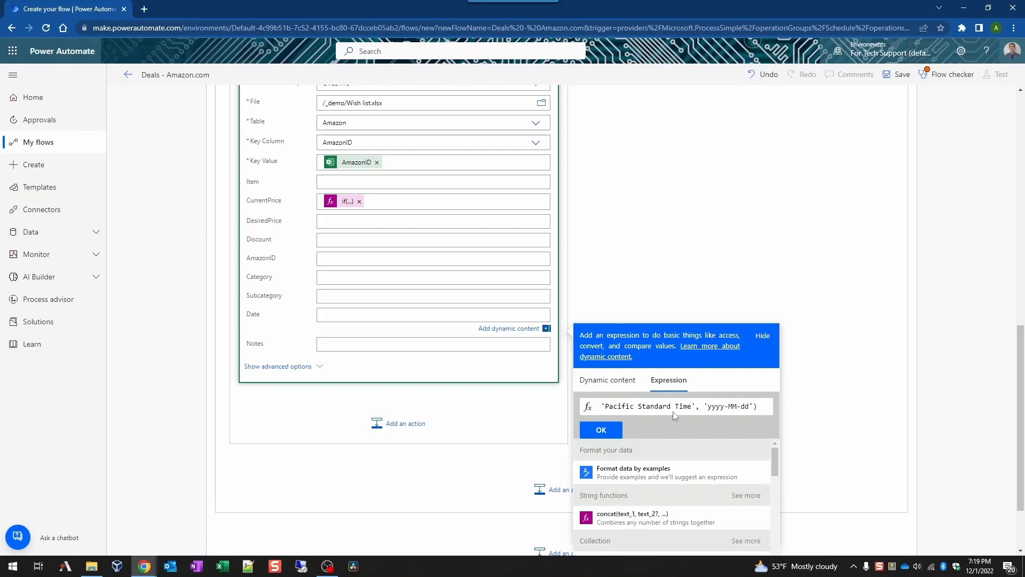
left_click(456, 312)
left_click(698, 285)
scroll(699, 286, "up", 4)
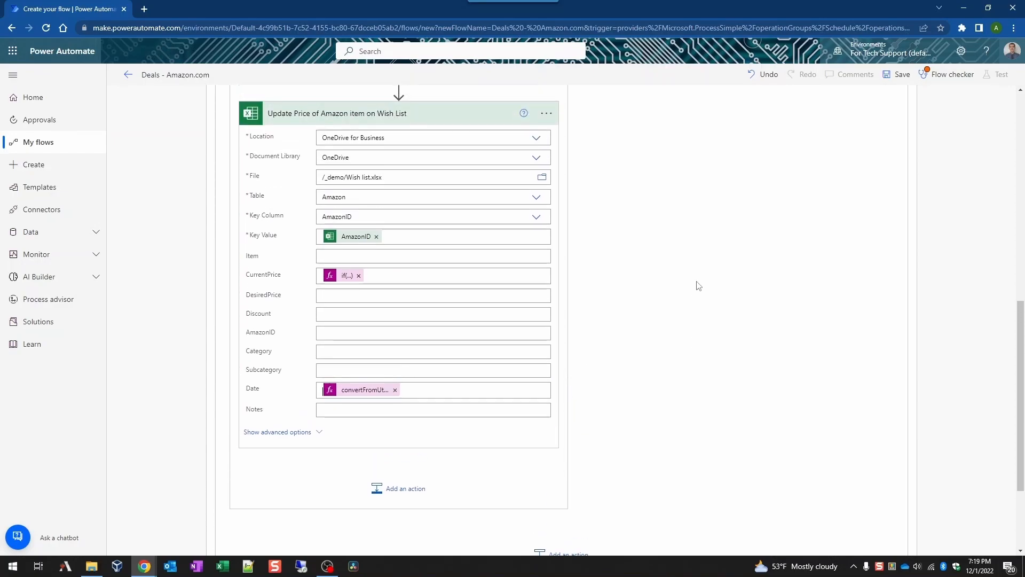
scroll(699, 286, "down", 2)
scroll(698, 285, "up", 1)
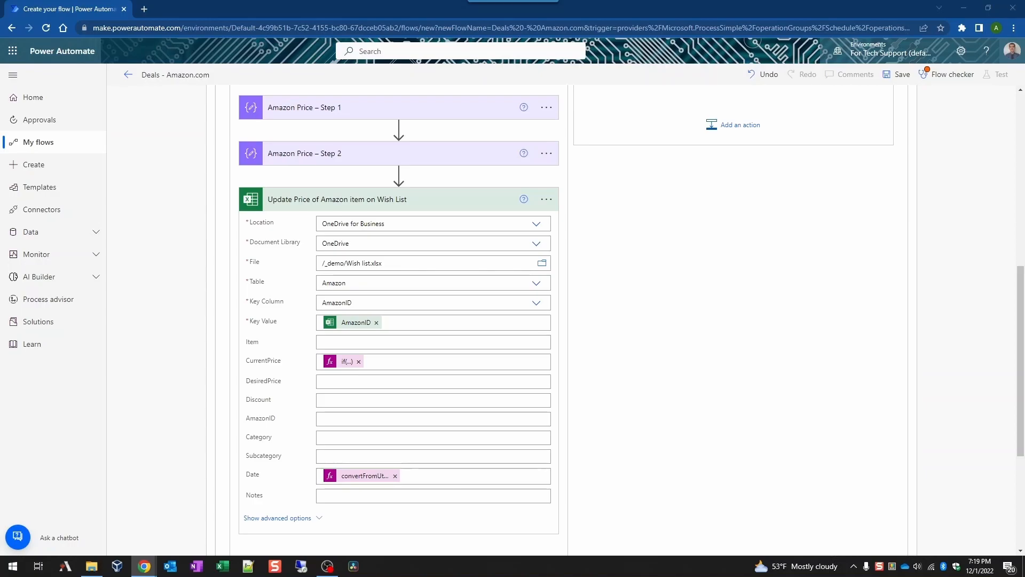
Step: Add a parallel Condition after Body to text and name it 'Kindle books'
scroll(553, 235, "up", 5)
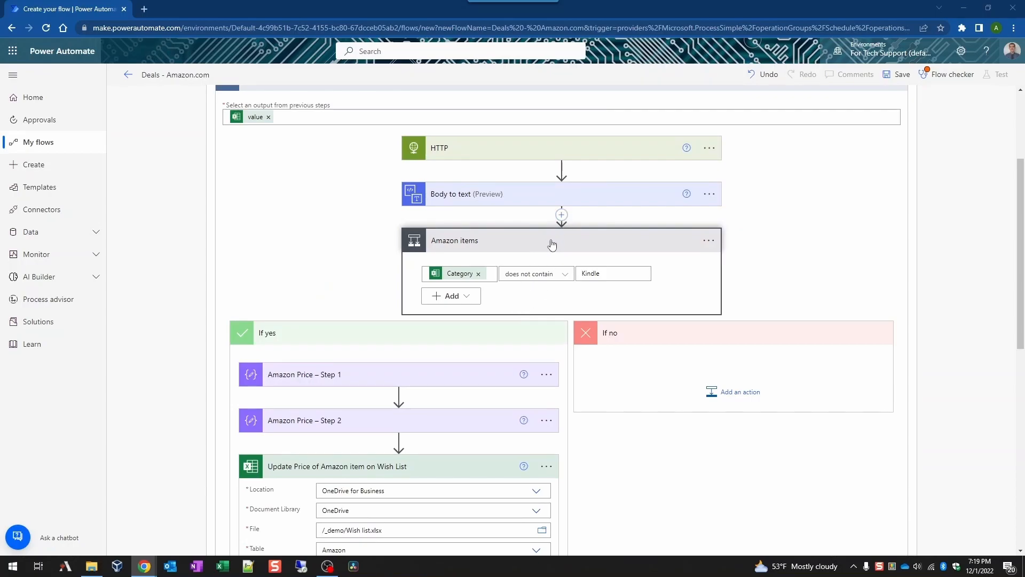
left_click(555, 238)
mouse_move(561, 342)
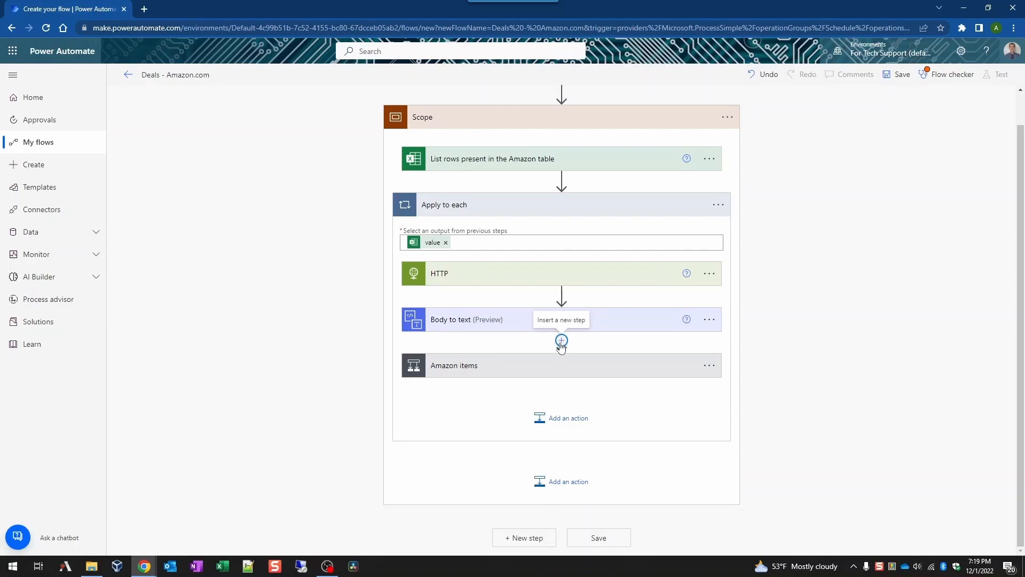
left_click(561, 341)
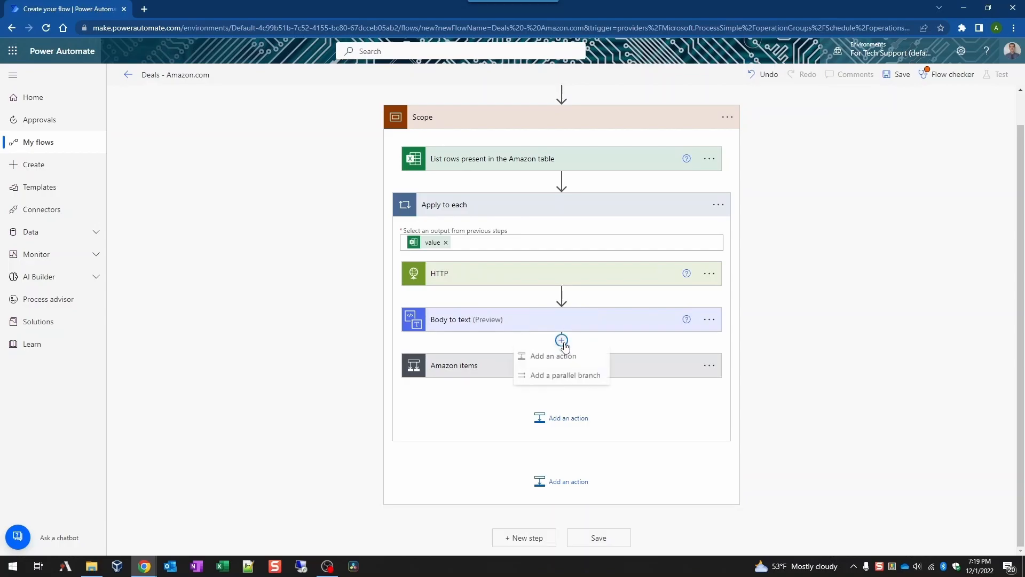
left_click(562, 376)
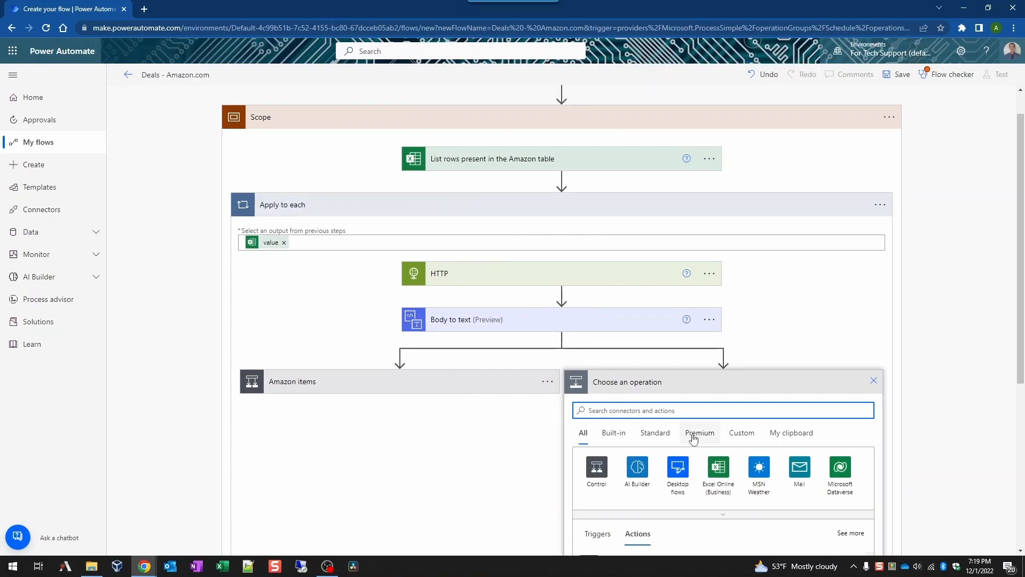
left_click(687, 461)
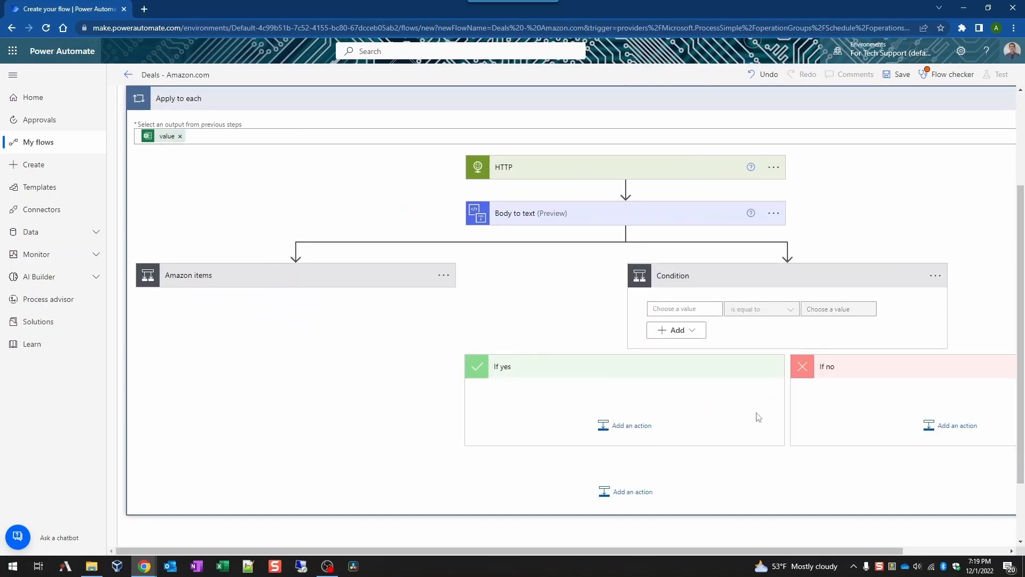
left_click(936, 277)
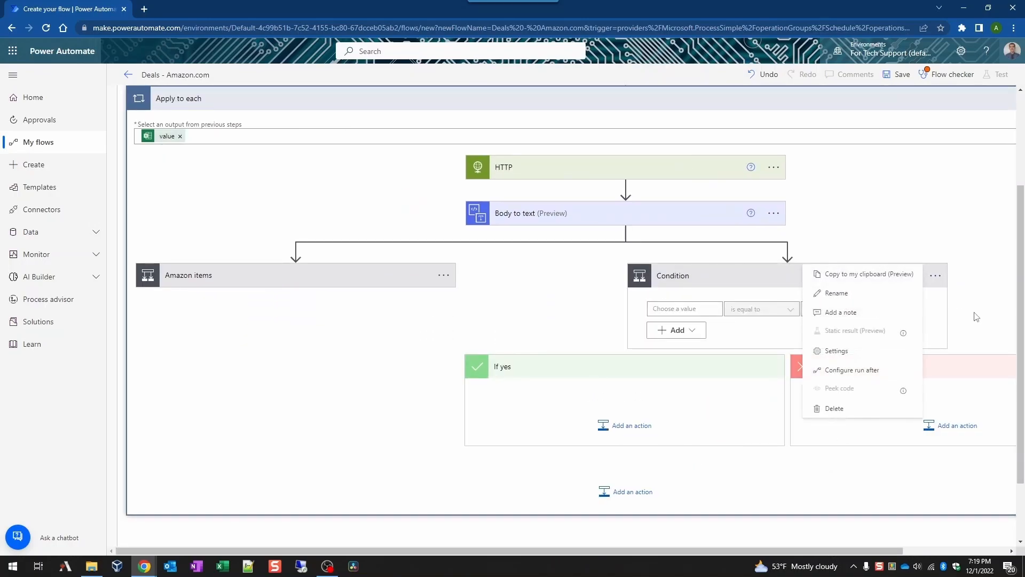
left_click(889, 294)
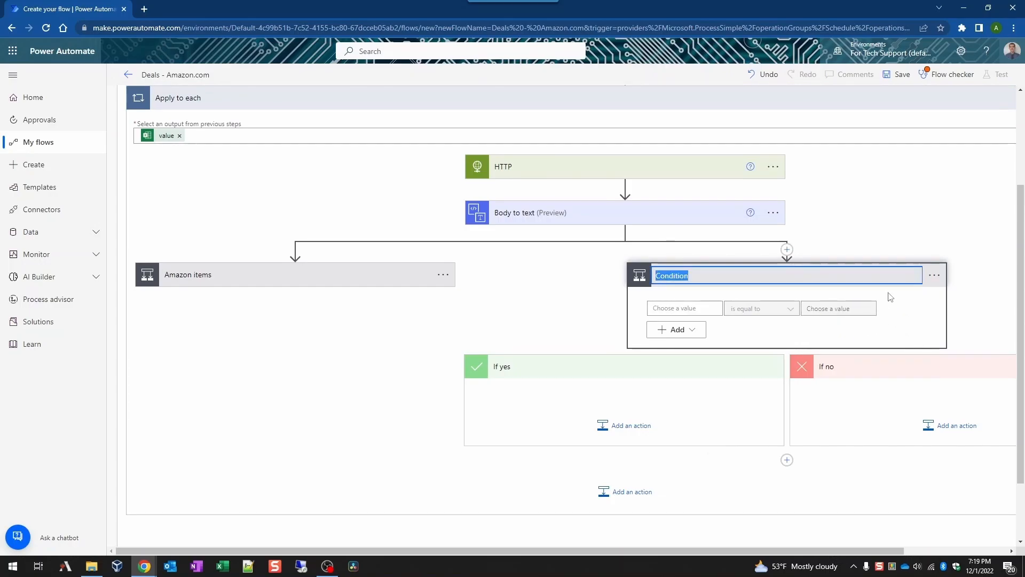
type("Kindle books")
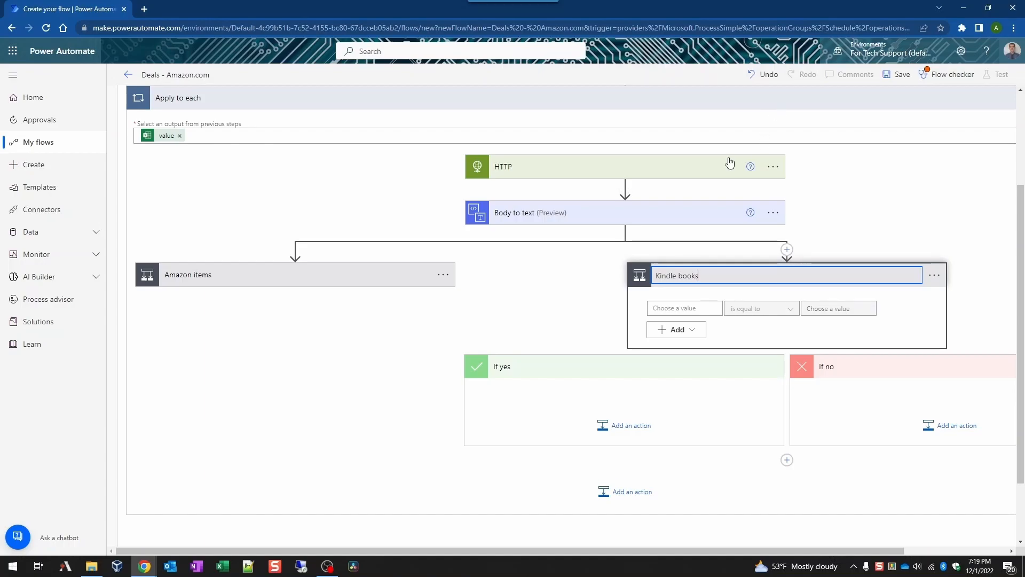
Step: Make the Kindle books condition test whether Category contains Kindle
left_click(687, 308)
scroll(854, 460, "down", 3)
scroll(815, 510, "down", 5)
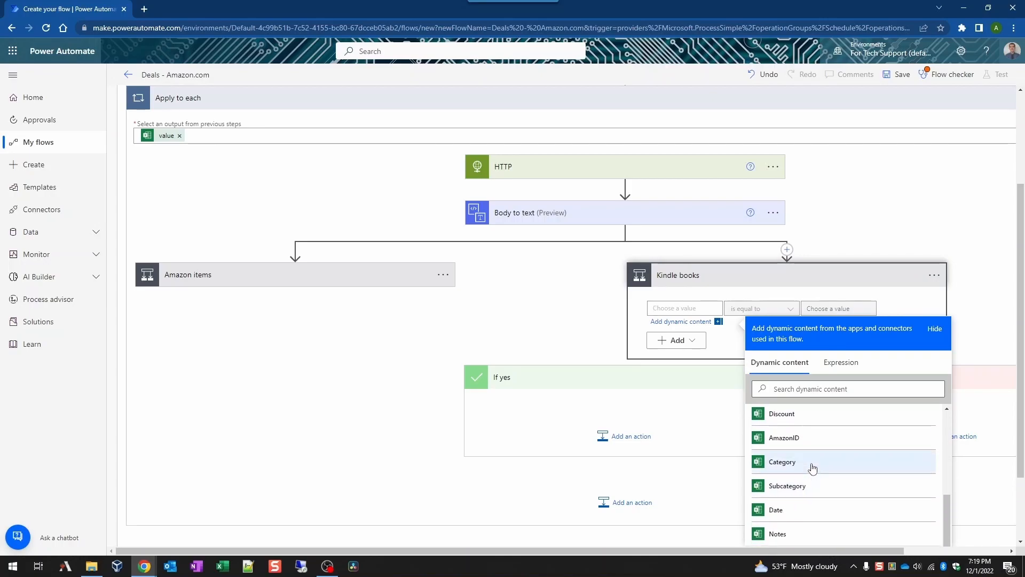
left_click(811, 464)
left_click(757, 310)
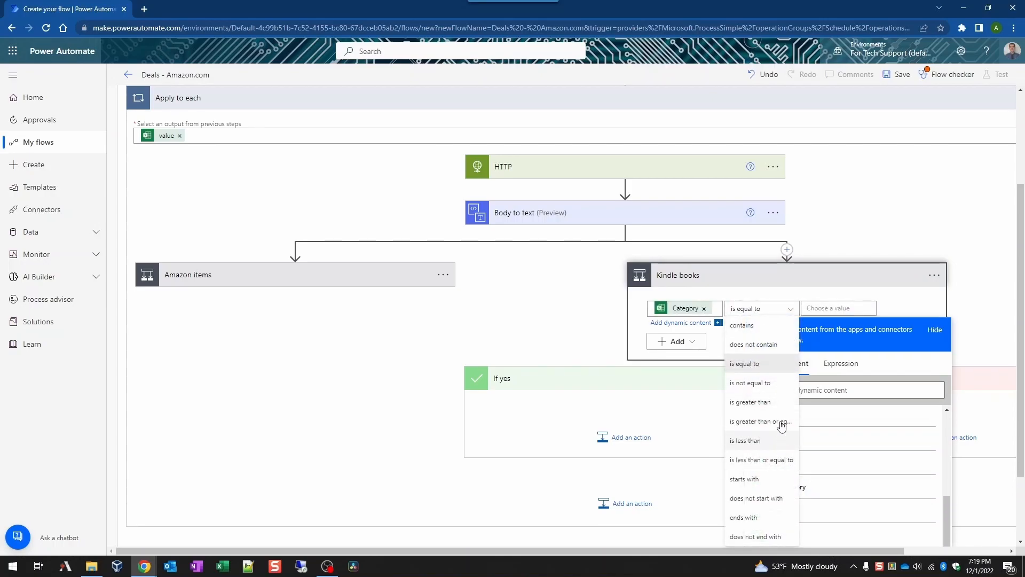
left_click(768, 335)
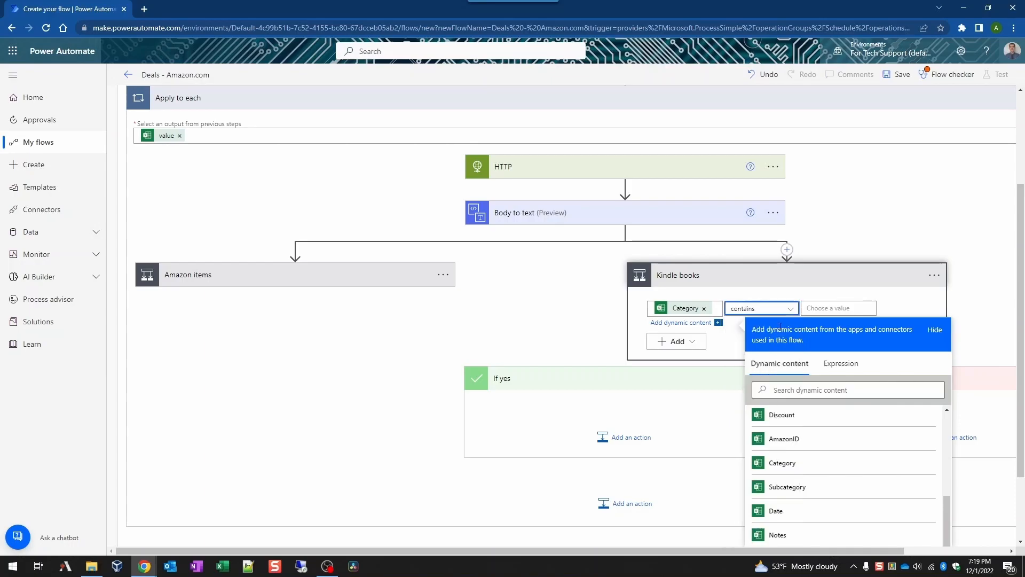
left_click(815, 306)
type("Kindle")
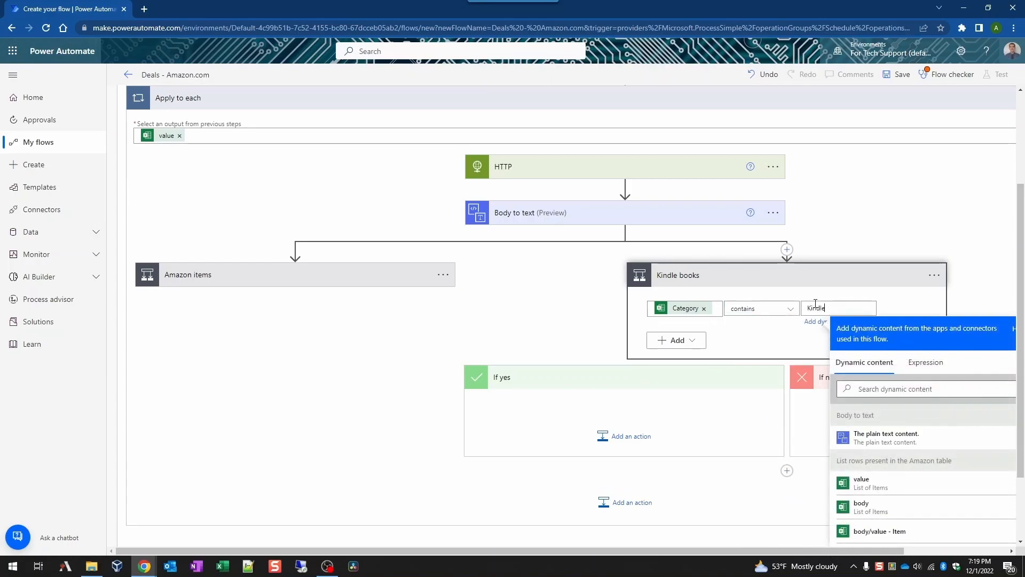
left_click(502, 298)
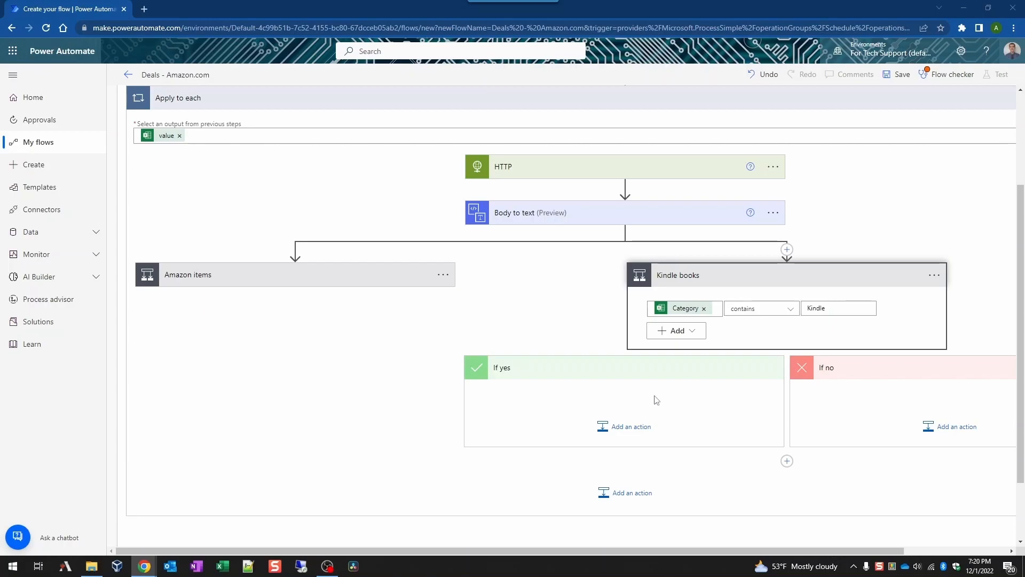
Step: Add a Compose action under Kindle books' If yes and paste a copy of it below
left_click(638, 427)
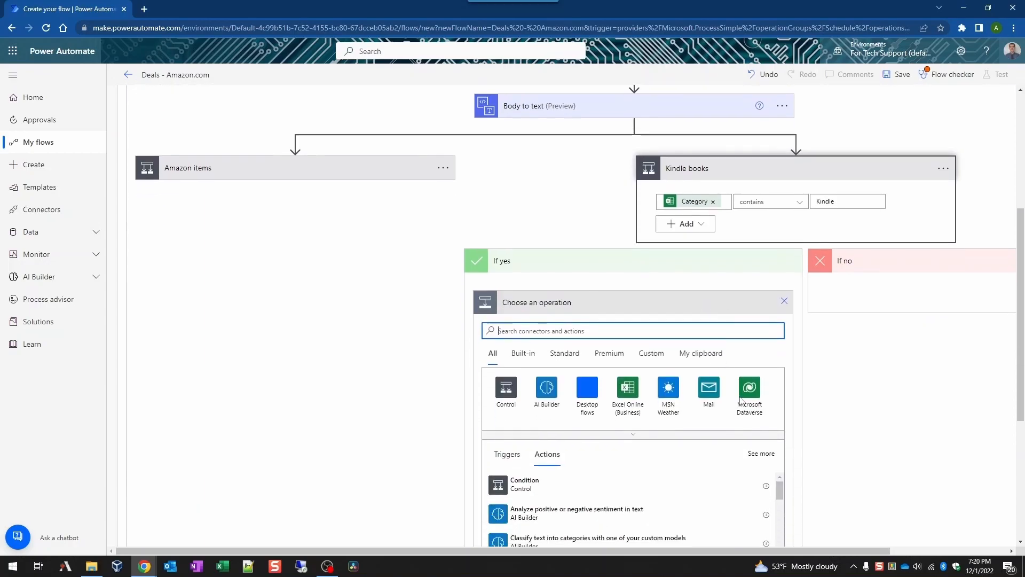
type("compos")
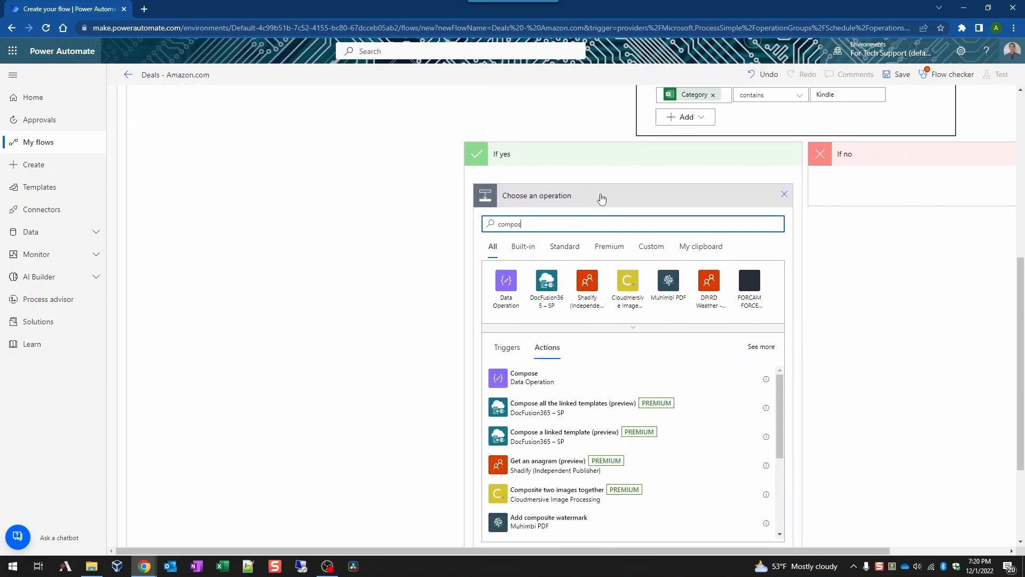
left_click(569, 382)
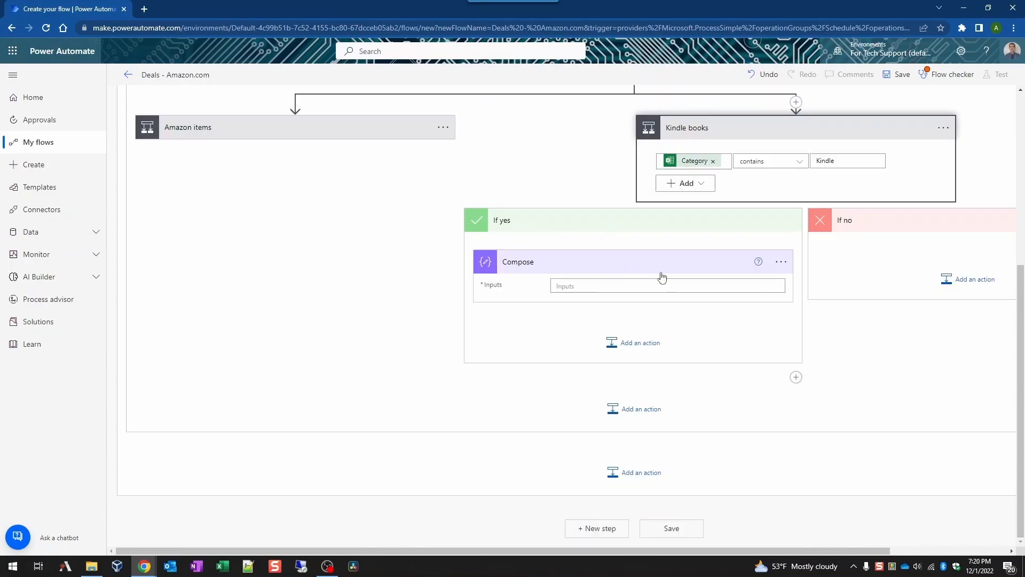
left_click(781, 262)
left_click(699, 279)
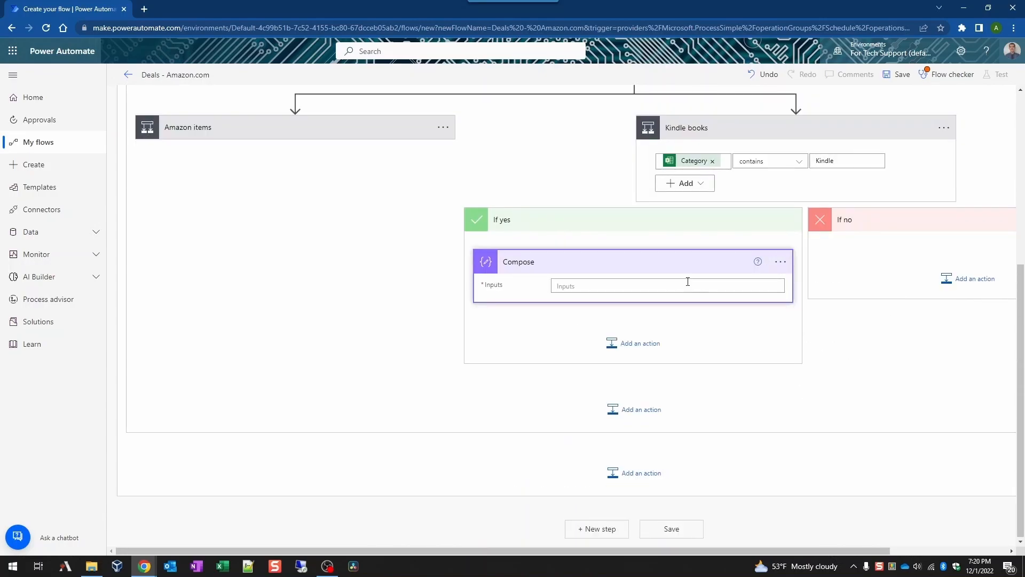
left_click(631, 345)
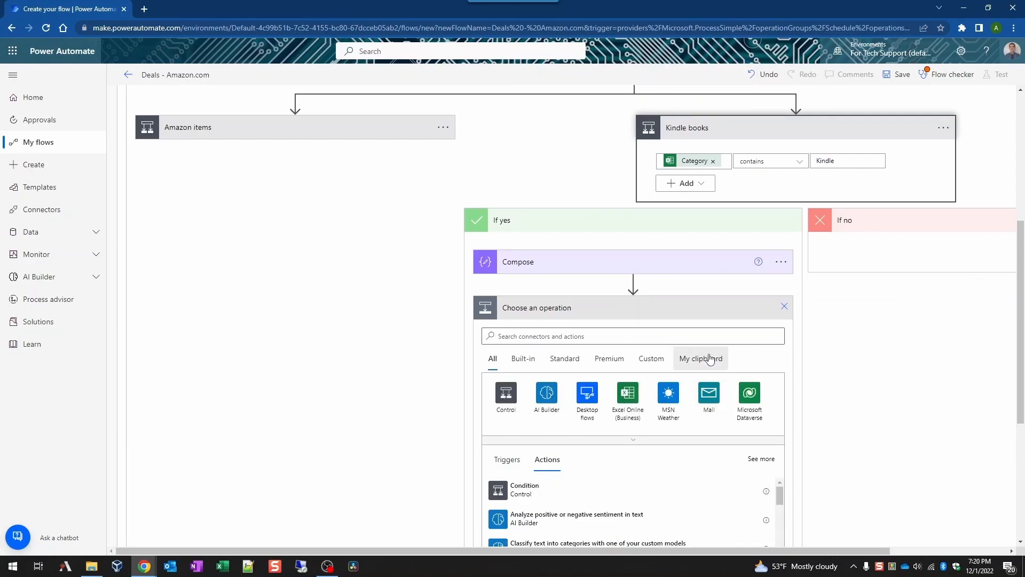
left_click(701, 358)
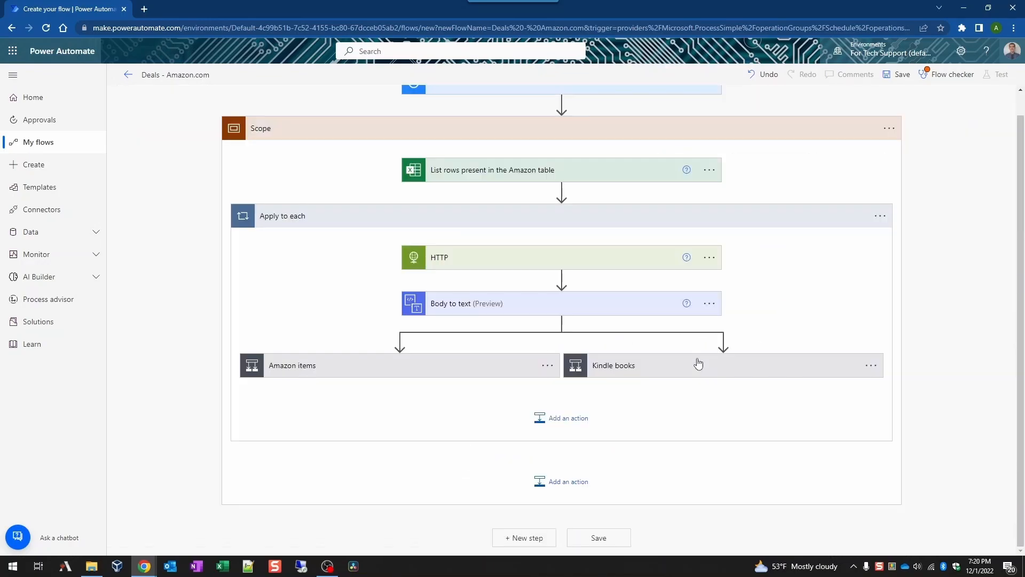
Step: Rename the second Compose step to 'Kindle Price - Step 2'
left_click(690, 365)
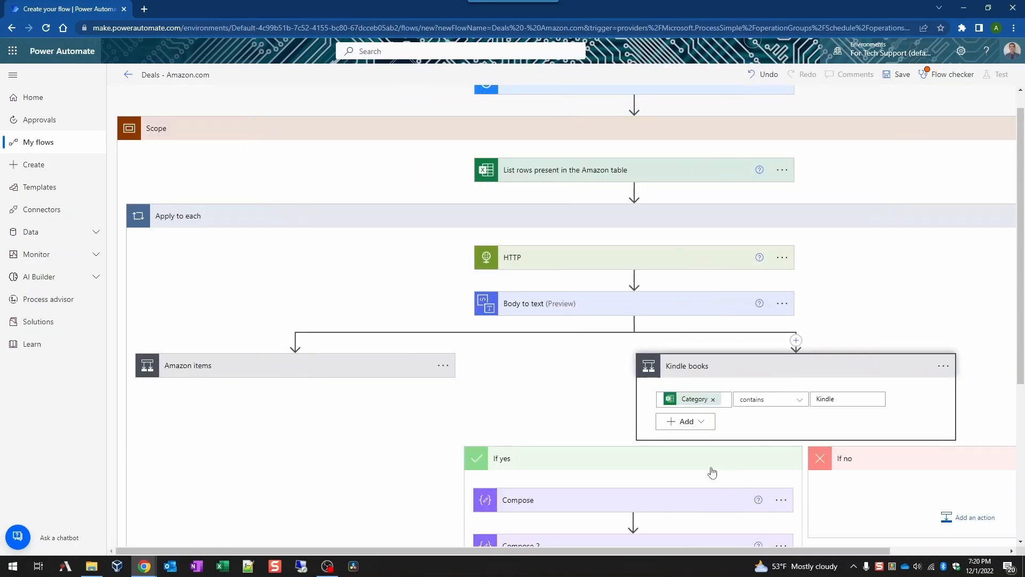
scroll(710, 473, "down", 4)
left_click(689, 333)
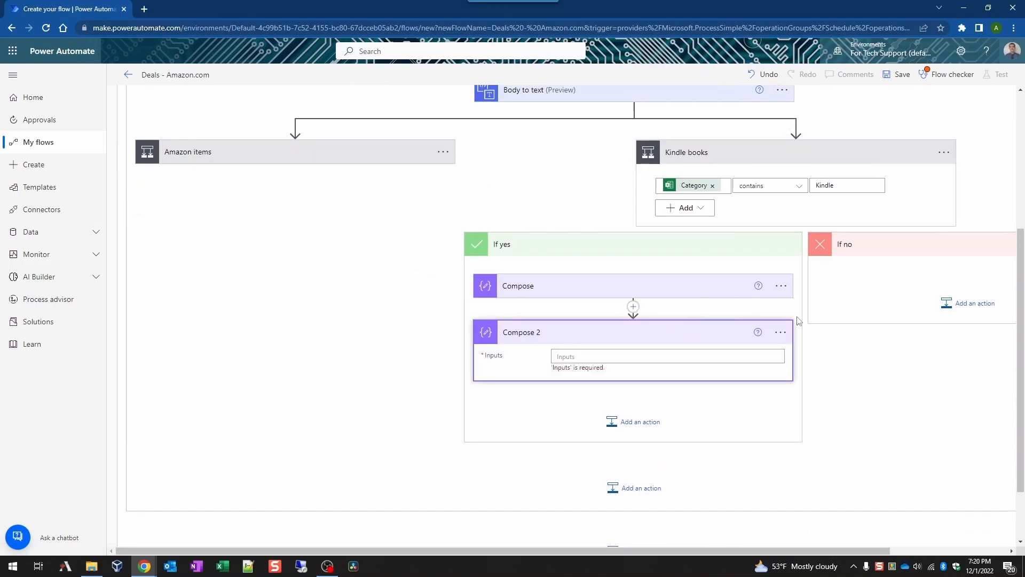
left_click(700, 289)
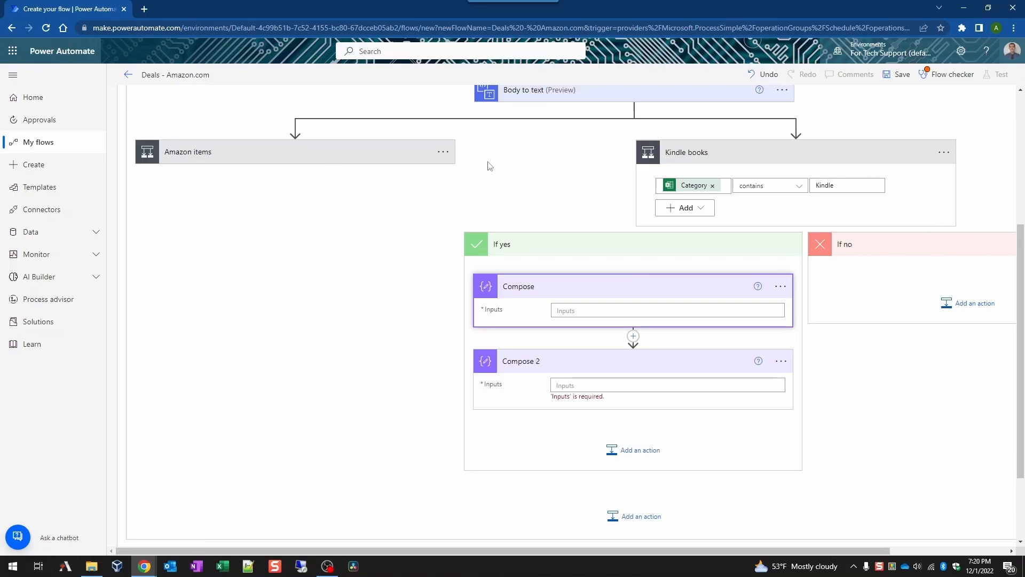
left_click(378, 155)
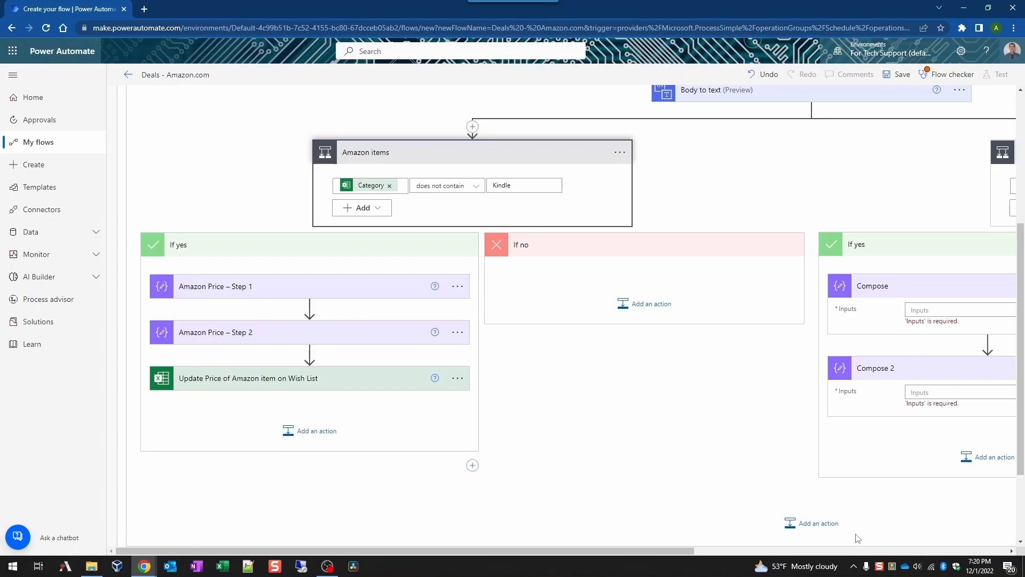
left_click_drag(637, 549, 940, 549)
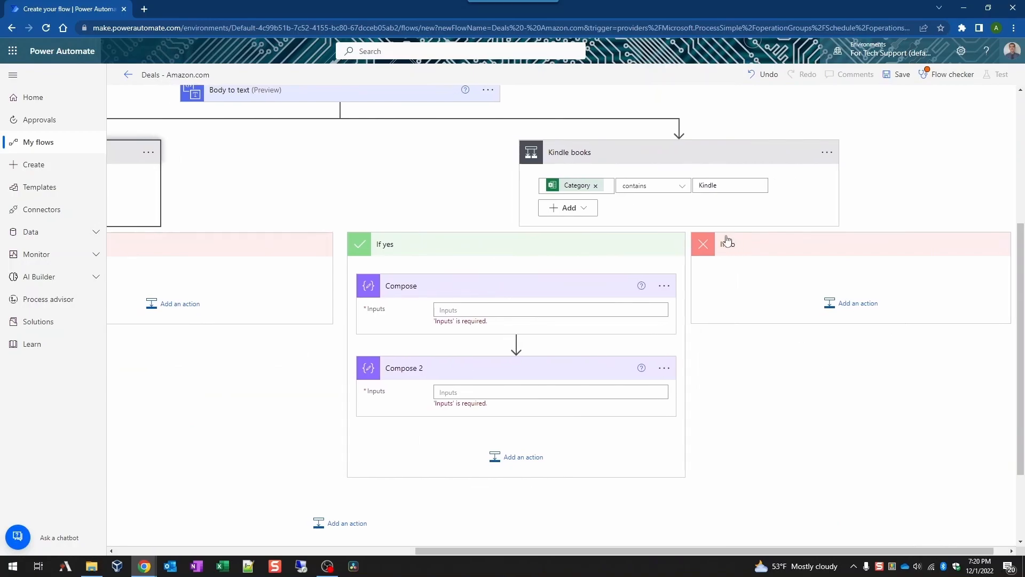
left_click(663, 368)
left_click(710, 386)
type("Kindle Price - Step 2")
Step: Rename the first Compose step to 'Kindle Price - Step 1'
left_click(664, 286)
left_click(711, 303)
type("Kindle Price - Step 2")
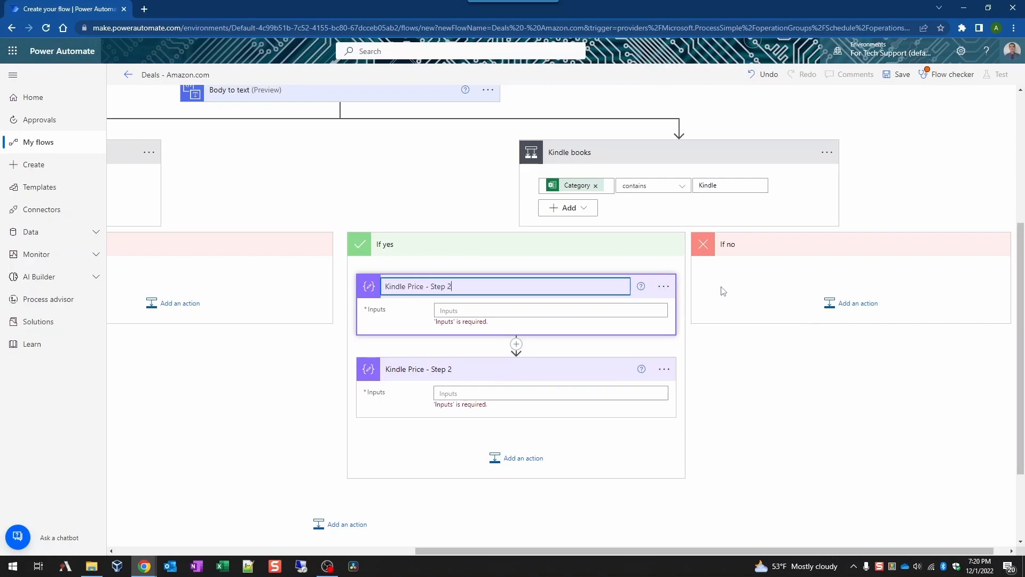
left_click(716, 389)
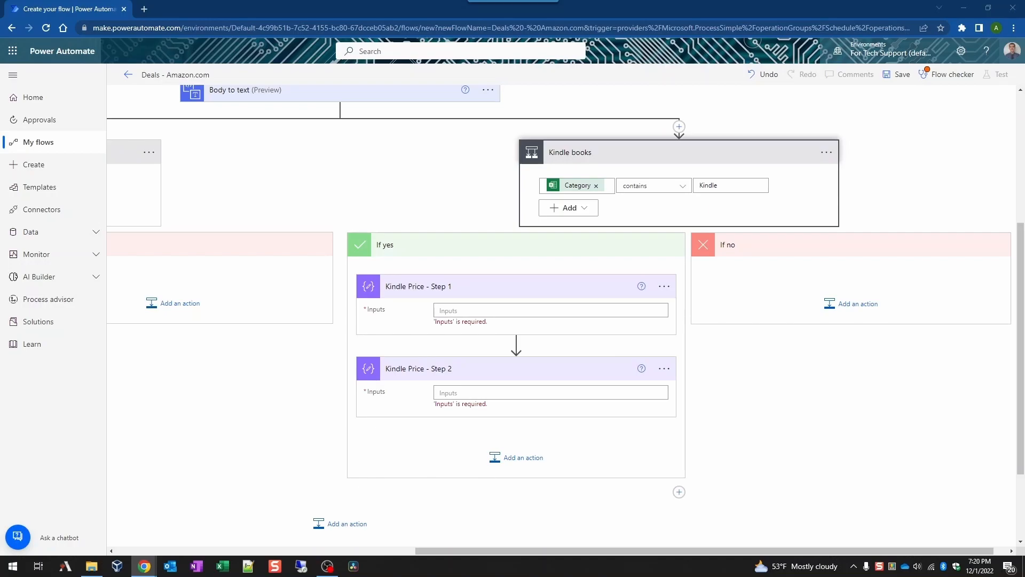
Step: Give Kindle Price - Step 1 the last(...) expression as its input
left_click(665, 311)
left_click(785, 369)
key("ctrl+v")
left_click(721, 431)
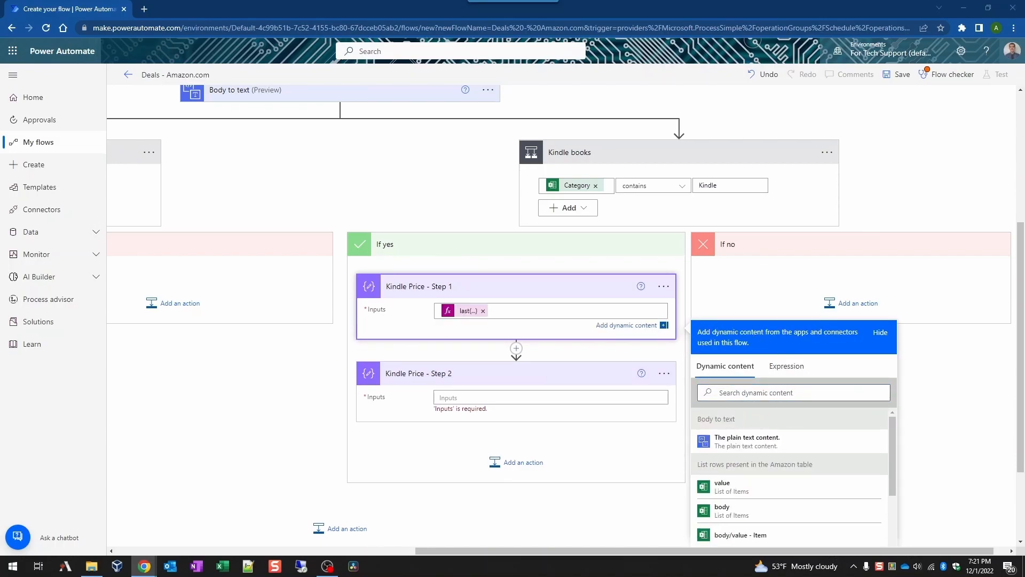
Step: Give Kindle Price - Step 2 the first(...) expression as its input
left_click(547, 402)
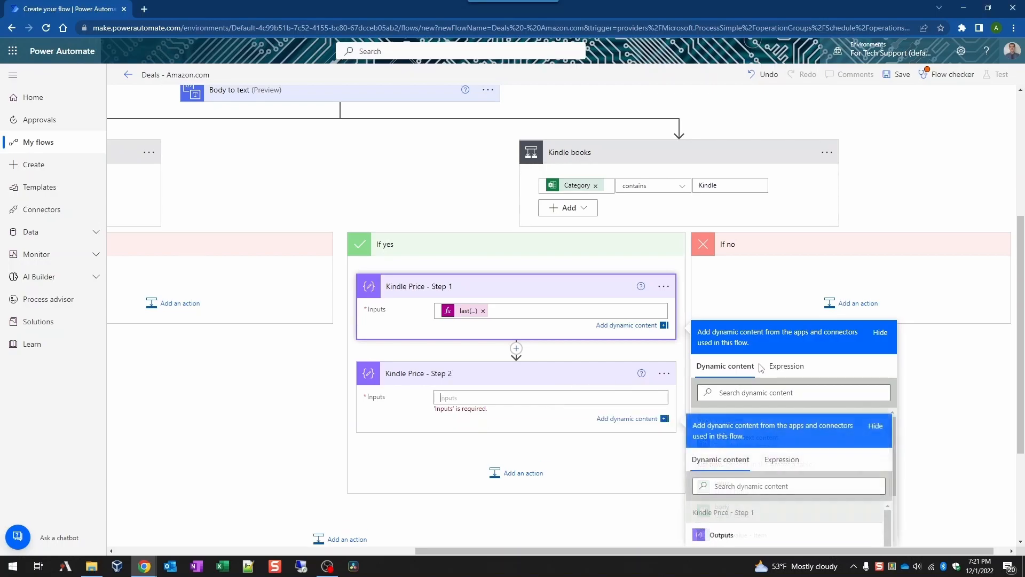
left_click(786, 459)
type("utputs('Kindle_Price_-_Step_1'), ' ')")
left_click(718, 510)
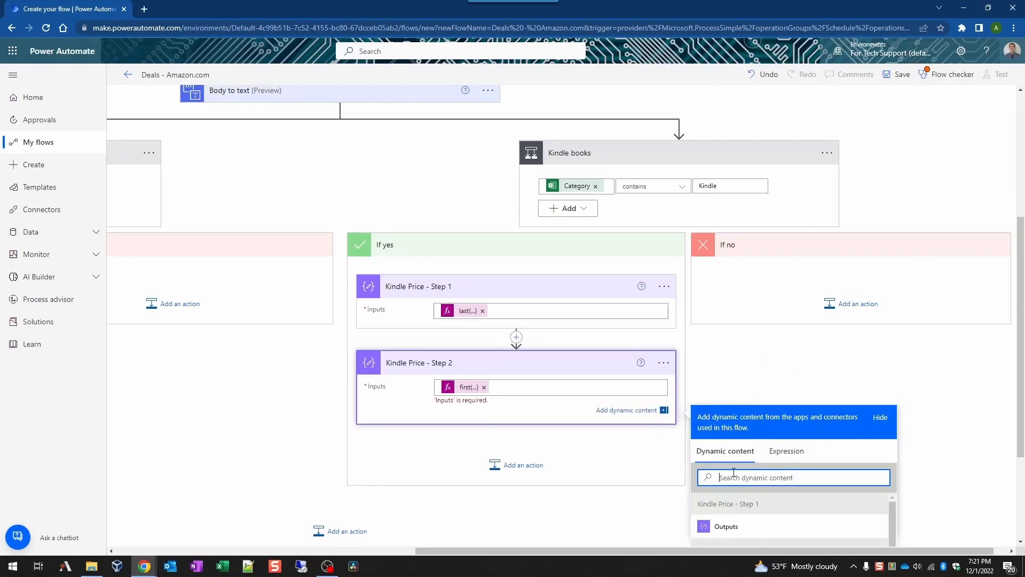
left_click(611, 357)
scroll(612, 357, "down", 2)
left_click(513, 343)
Step: Add an Excel Online update-a-row action named 'Update Price of Kindle item on Wish List'
left_click(490, 361)
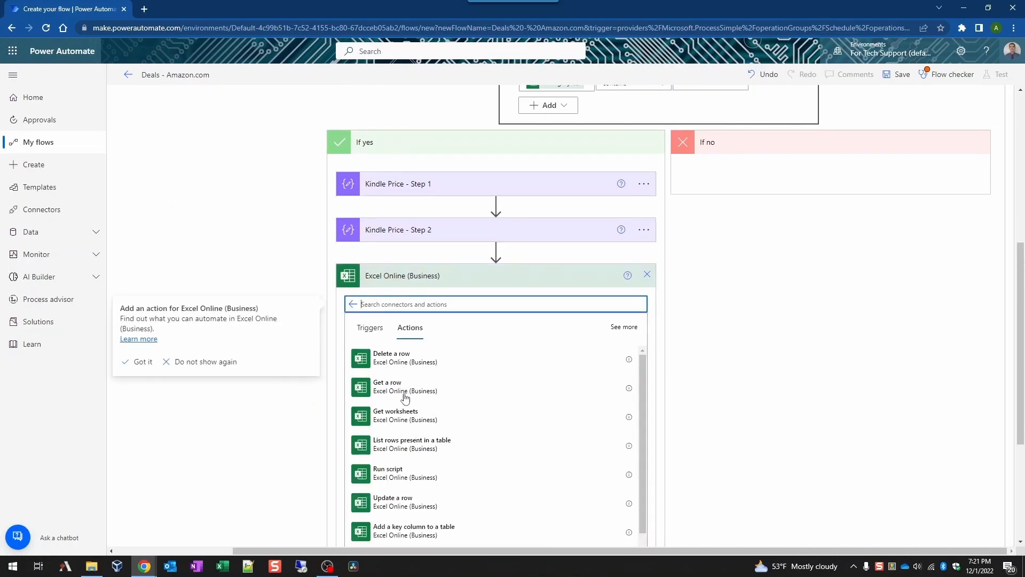
left_click(393, 497)
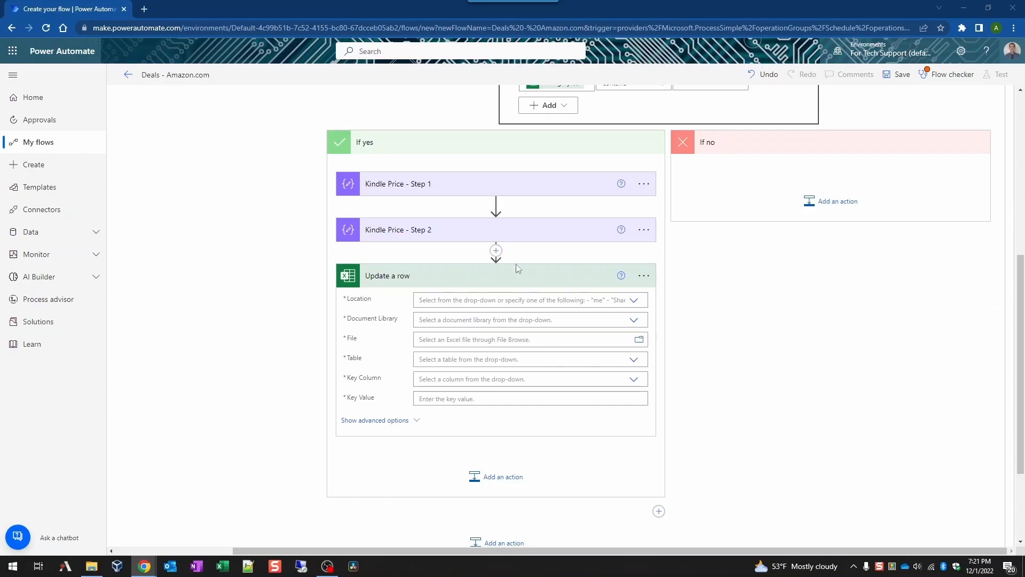
left_click(644, 276)
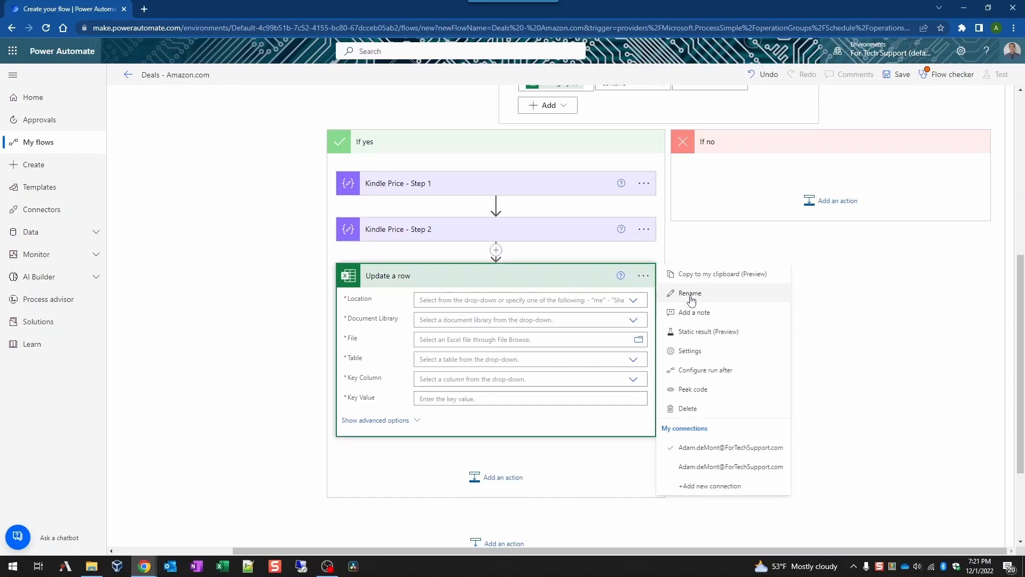
left_click(690, 293)
type("Update Price of Kindle item on Wish List")
left_click(718, 300)
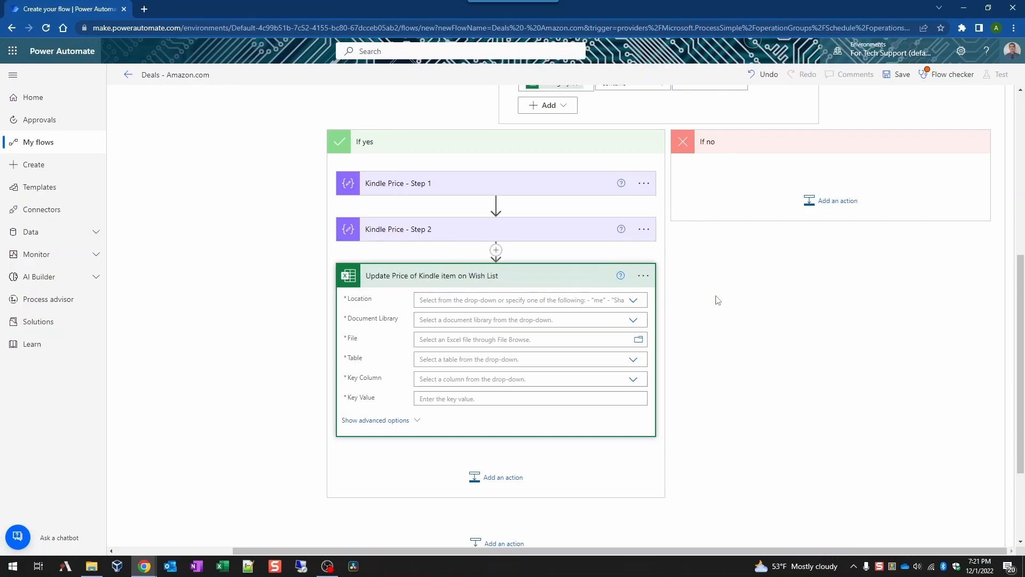
Step: Point it at OneDrive for Business /_demo/Wish list.xlsx, table Amazon, key column AmazonID
left_click(634, 300)
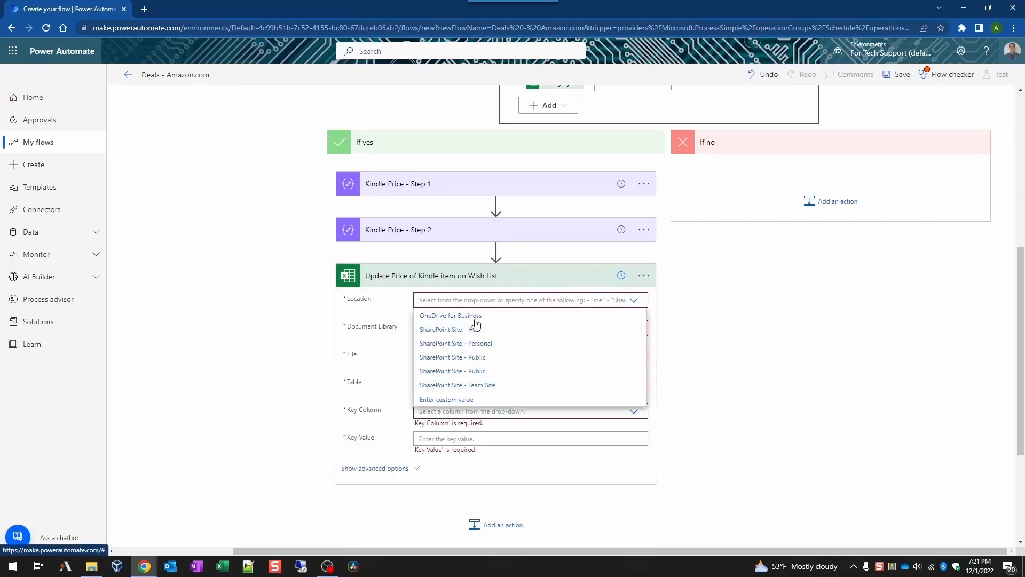
left_click(537, 317)
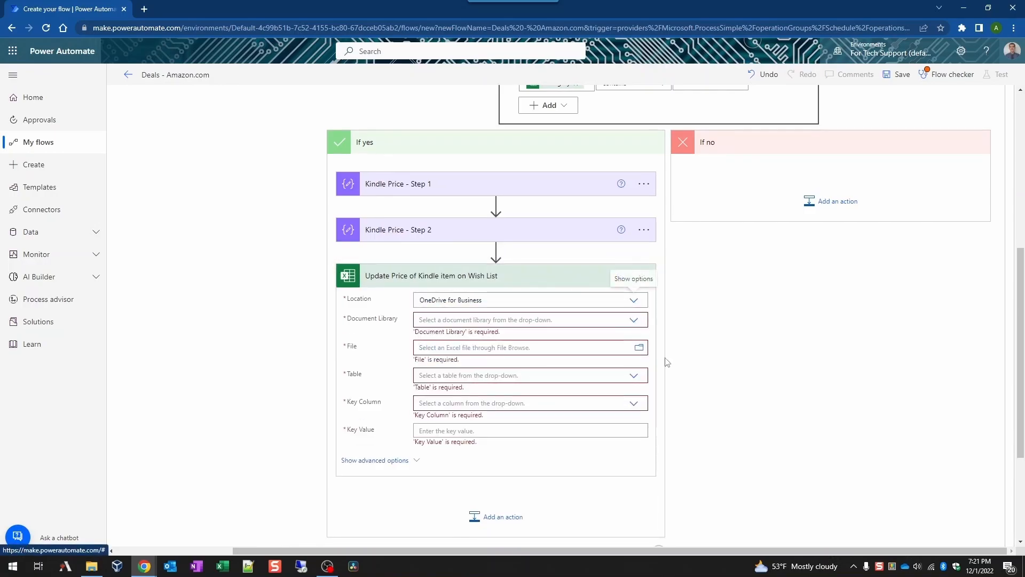
left_click(634, 320)
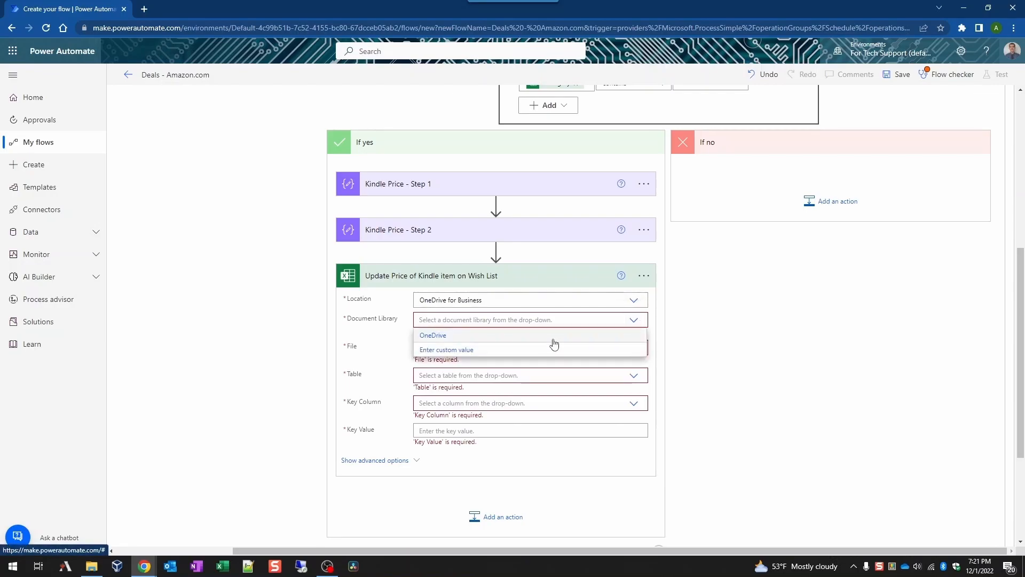
left_click(608, 337)
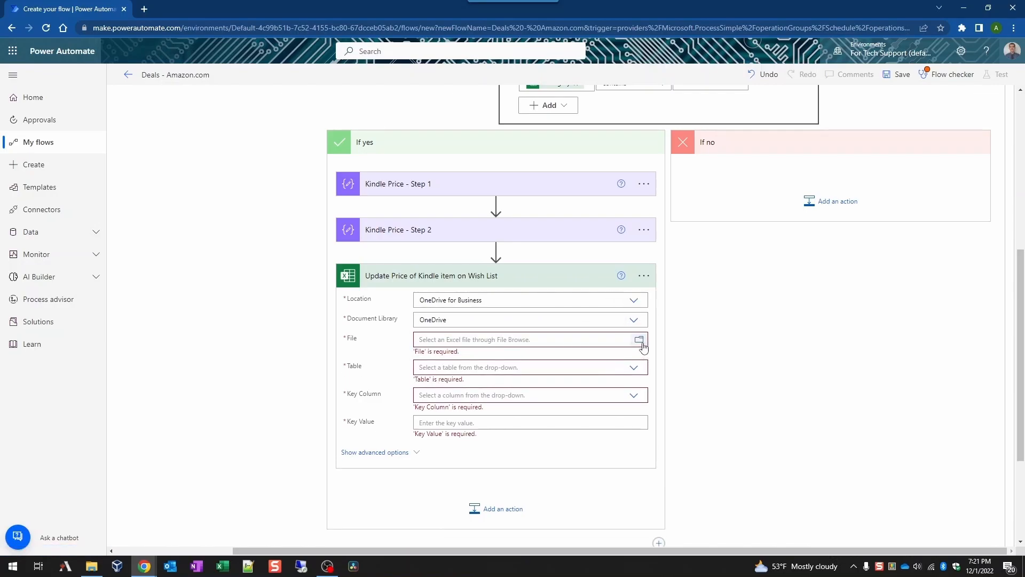
left_click(639, 340)
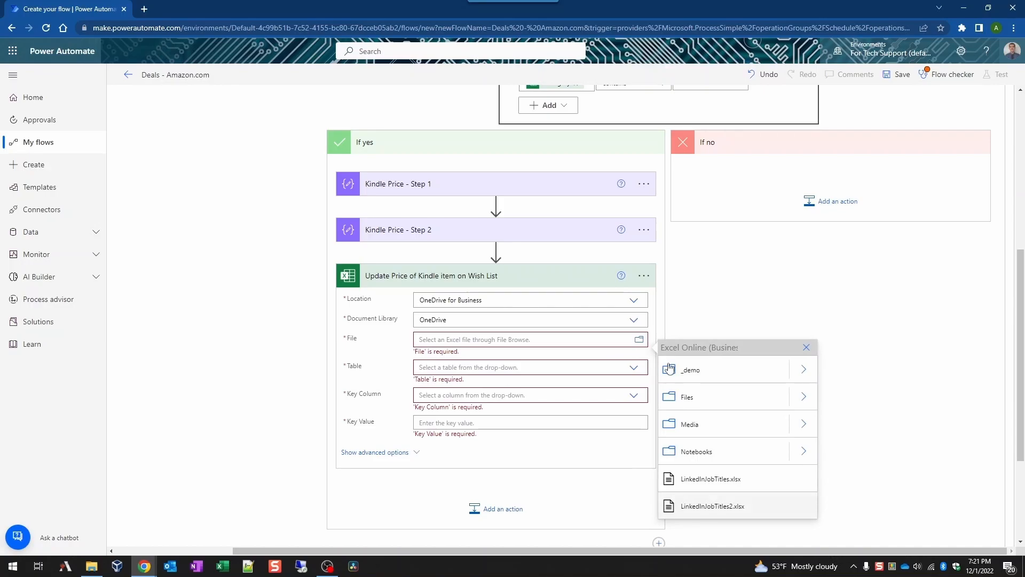
left_click(811, 373)
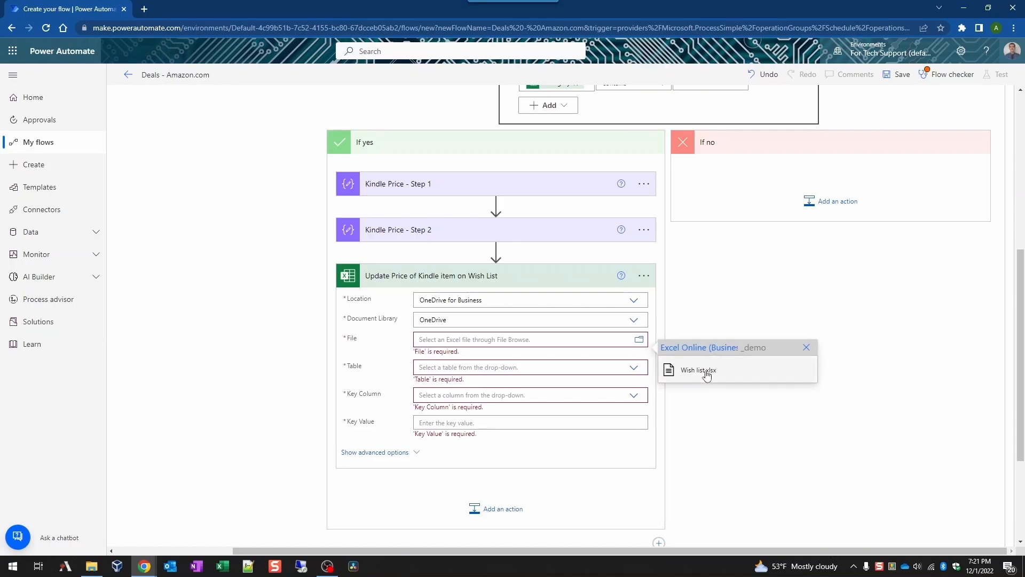
left_click(696, 372)
left_click(641, 371)
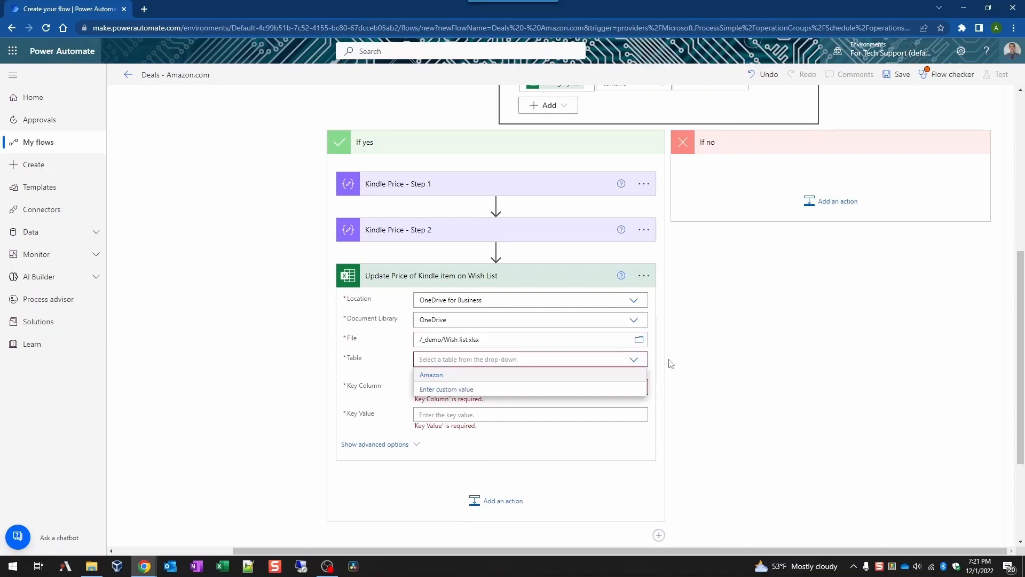
left_click(634, 374)
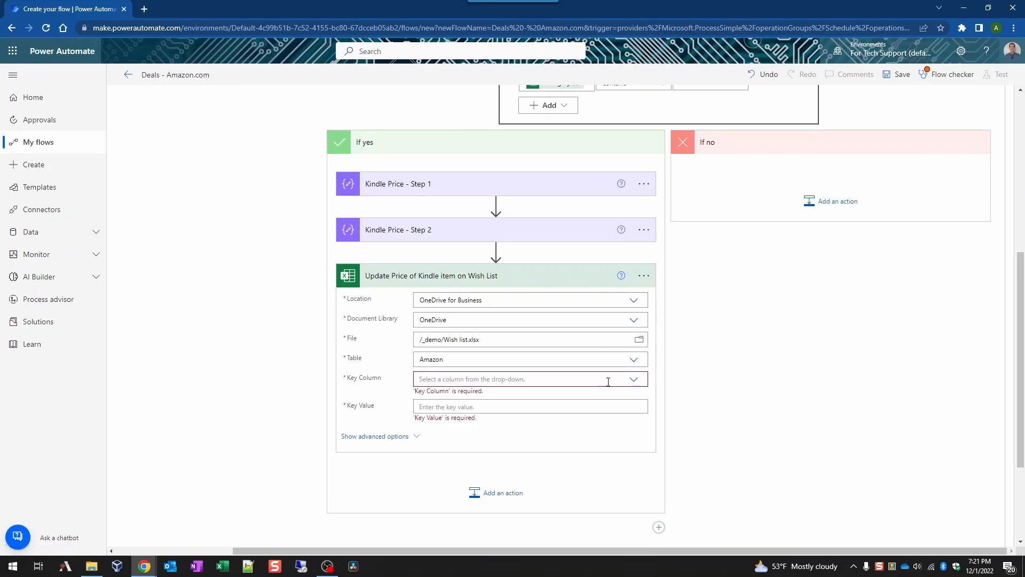
left_click(606, 381)
left_click(627, 398)
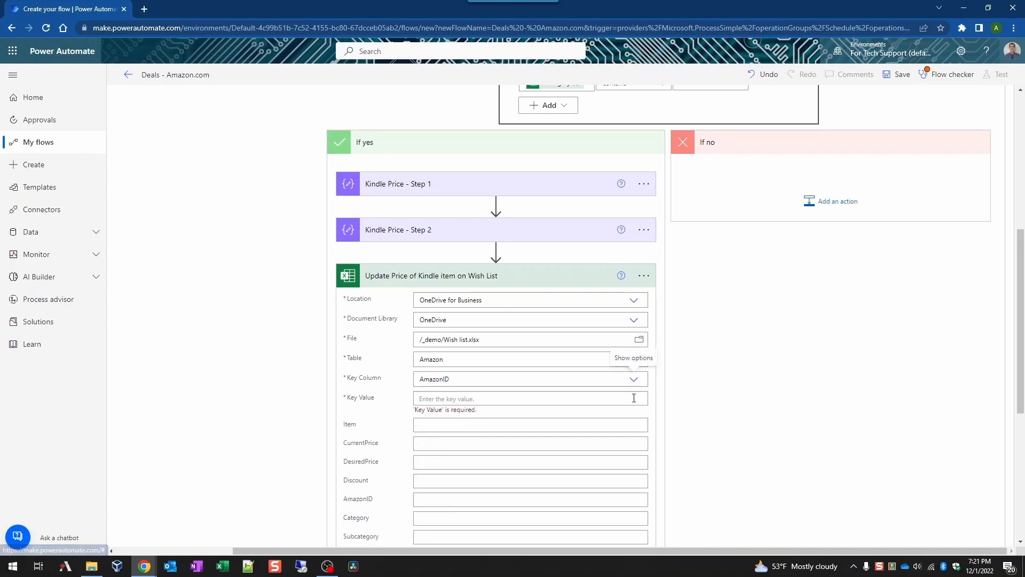
Step: Fill the Kindle update's Key Value with the AmazonID dynamic content
scroll(744, 440, "down", 4)
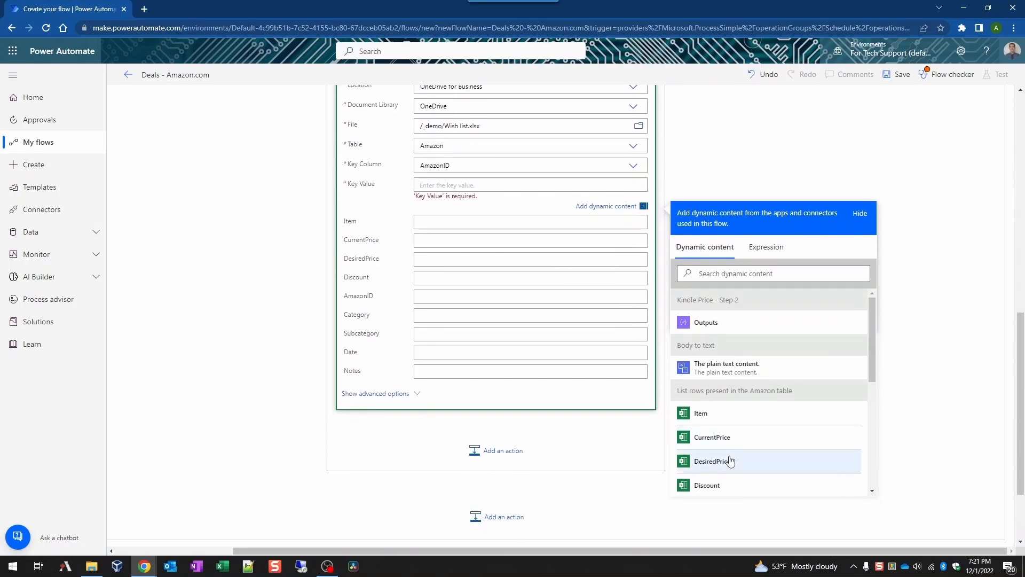
scroll(726, 462, "down", 2)
left_click(725, 408)
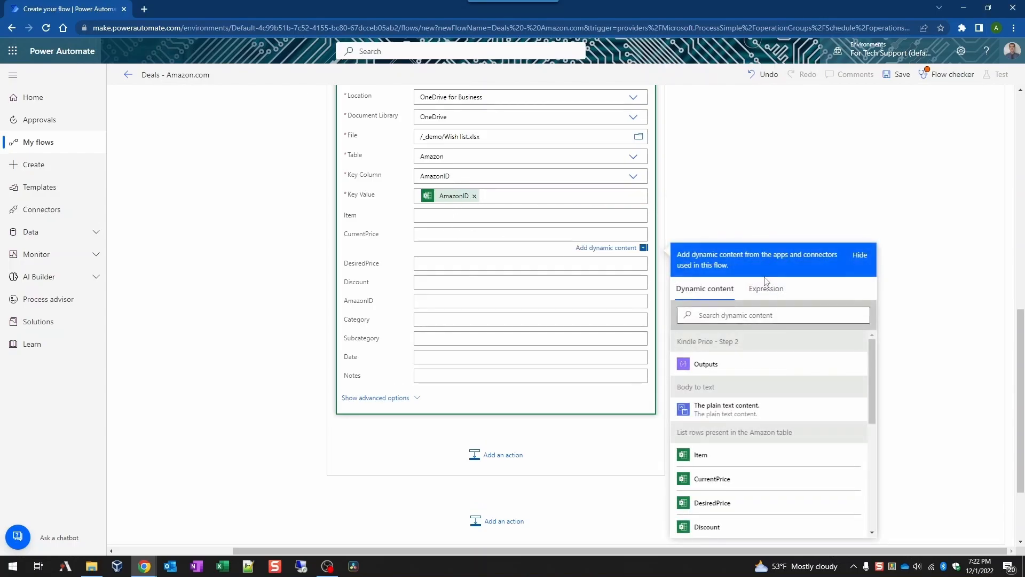
Step: Set CurrentPrice to an if(...) expression and Date to a convertFromUtc(...) expression
left_click(765, 291)
left_click(704, 350)
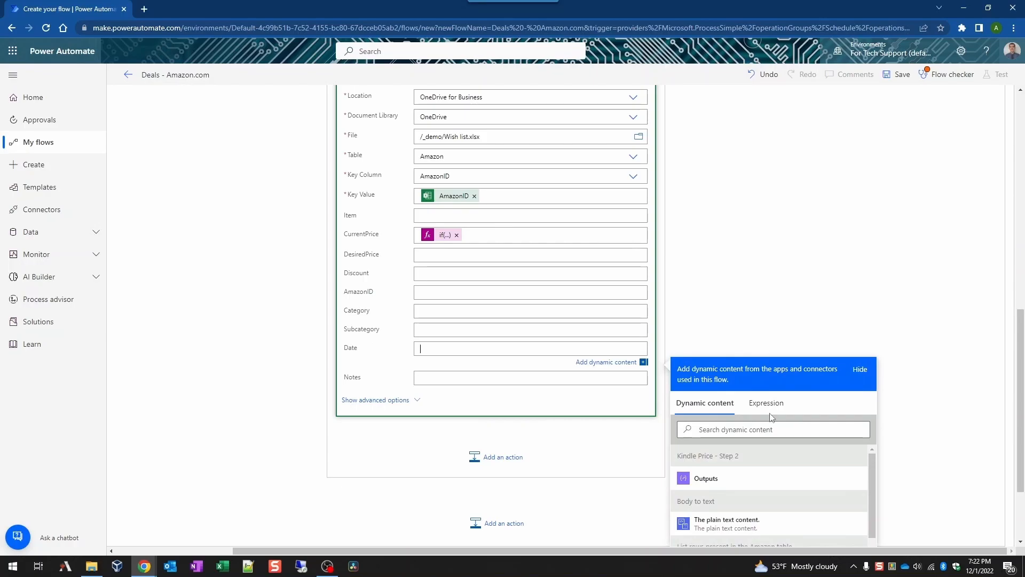
left_click(766, 413)
key("ctrl+v")
left_click(698, 462)
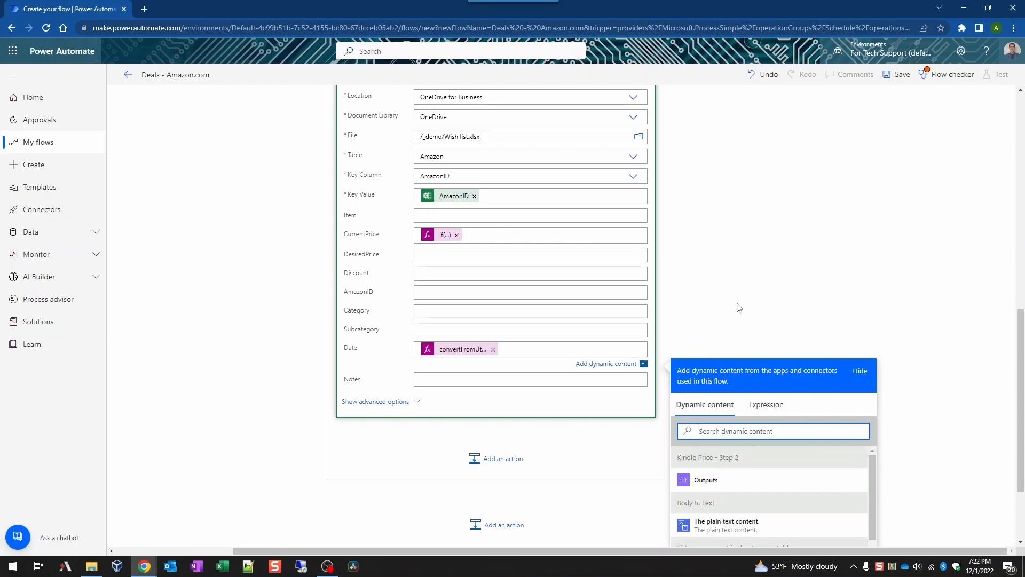
Step: Collapse the Kindle books condition and the whole Scope block
scroll(795, 287, "up", 10)
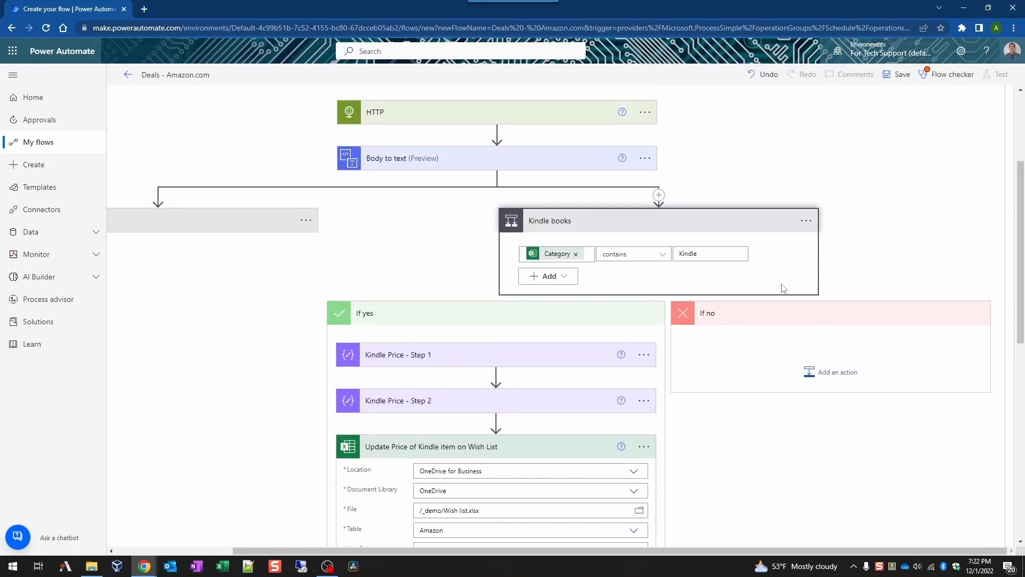
left_click(635, 331)
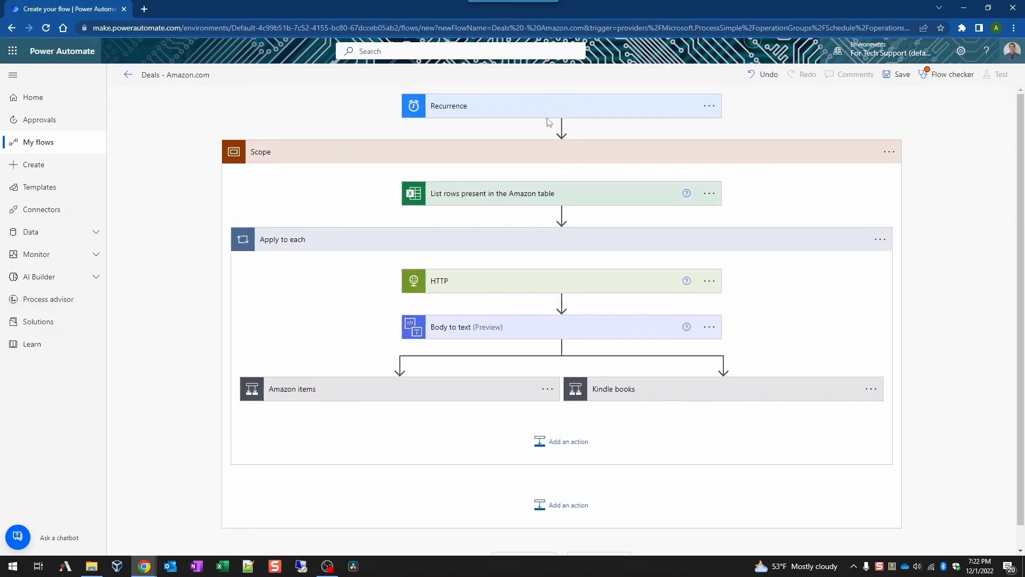
left_click(562, 155)
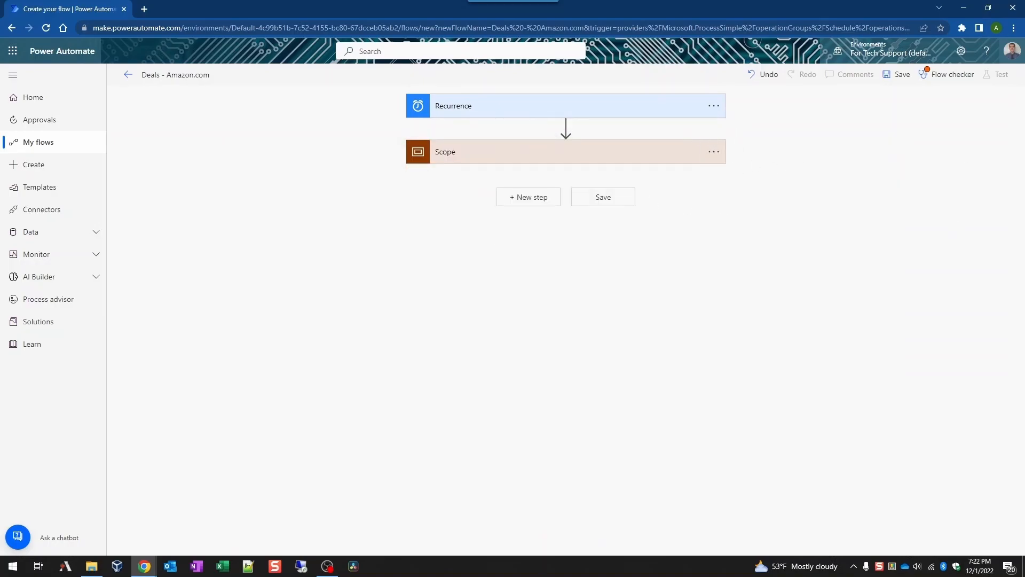
Step: Rename the existing scope to 'Check Current Prices'
left_click(713, 151)
left_click(751, 170)
type("Check Current Prices")
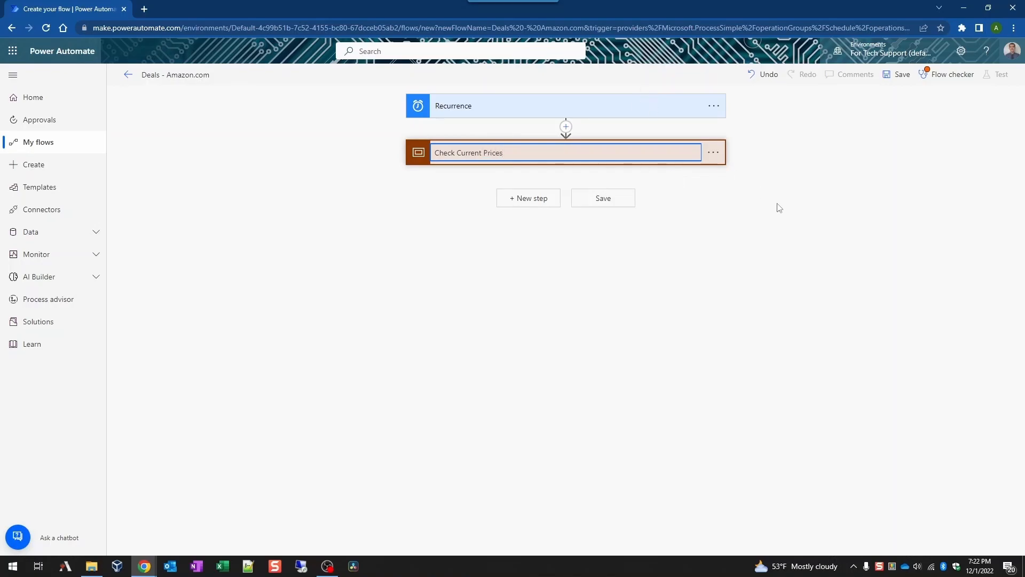
key("Return")
left_click(522, 198)
Step: Add a new Scope after it and name it 'Check for Discounts'
left_click(523, 196)
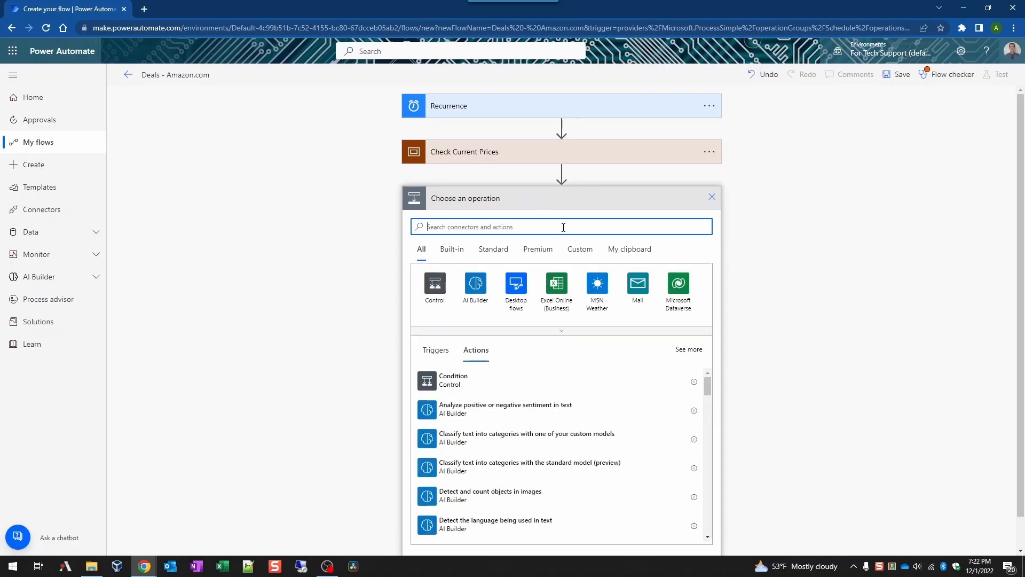
type("scope")
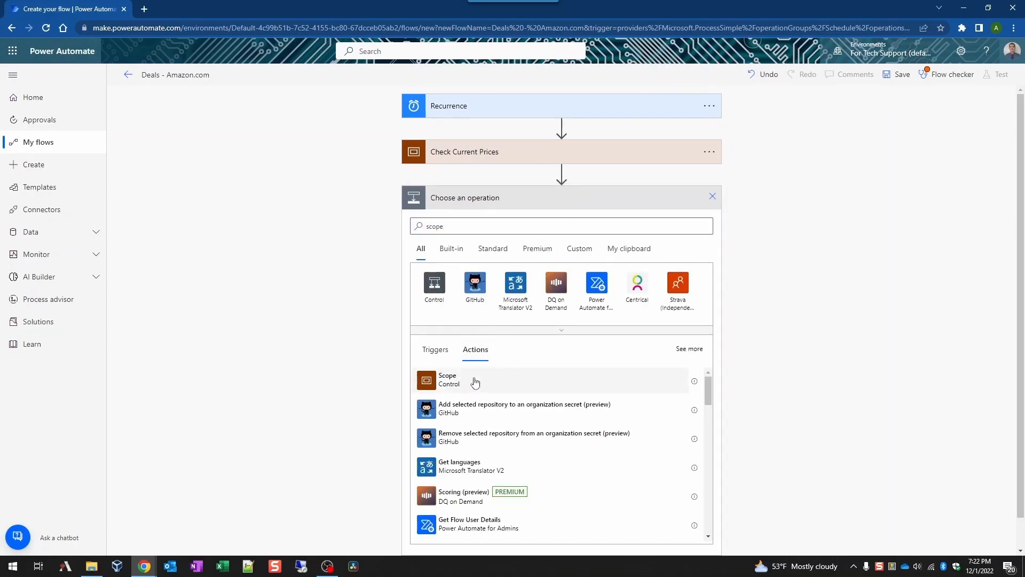
left_click(473, 383)
left_click(718, 202)
left_click(762, 216)
type("Check ")
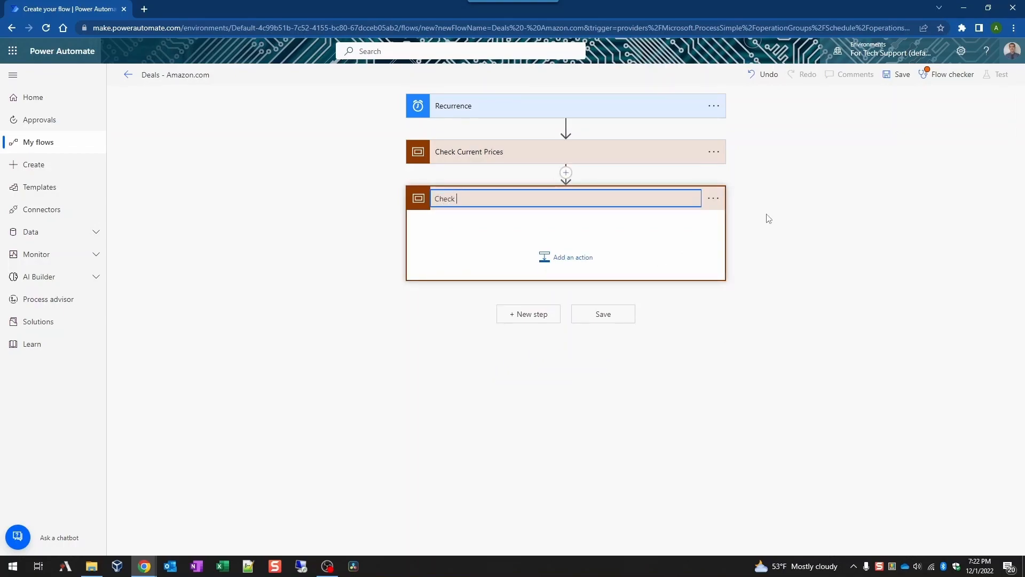
type("for S")
key("BackSpace")
type("Discounts")
left_click(817, 271)
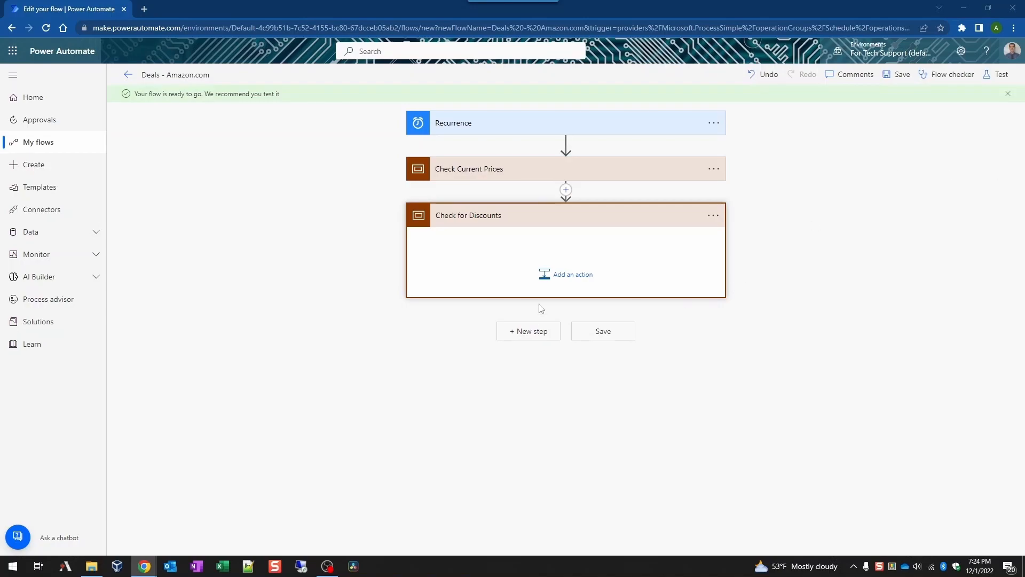
Step: Add an Excel Online 'List rows present in a table' action inside Check for Discounts
left_click(571, 278)
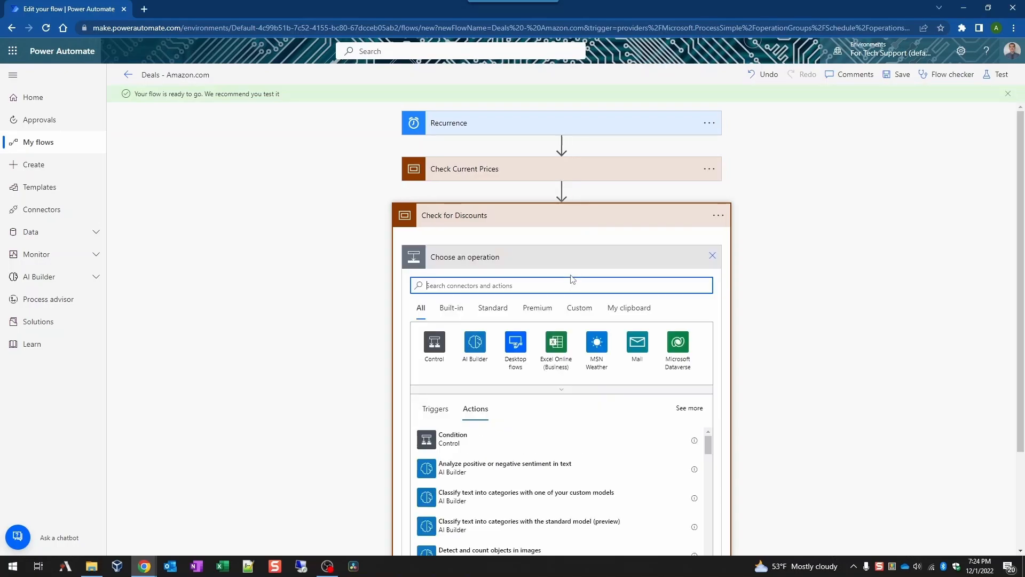
left_click(559, 345)
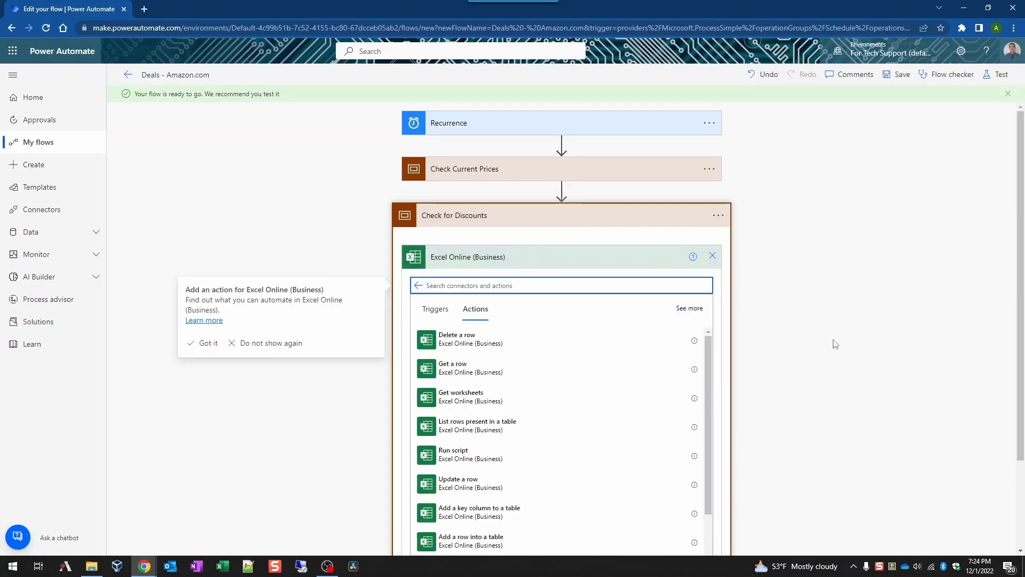
left_click(527, 425)
left_click(527, 426)
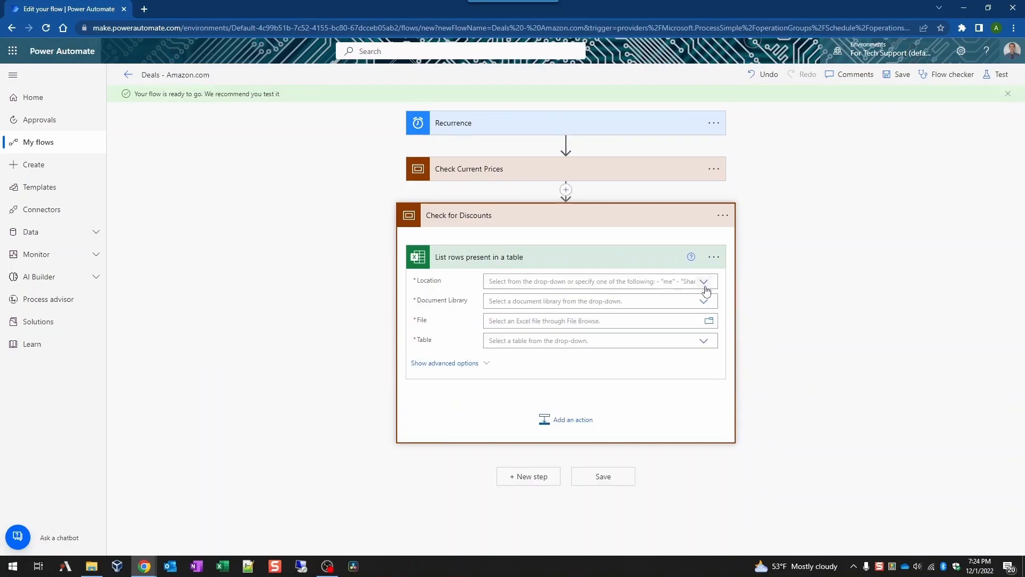
Step: Set it to OneDrive for Business, OneDrive, /_demo/Wish list.xlsx, table Amazon
left_click(640, 283)
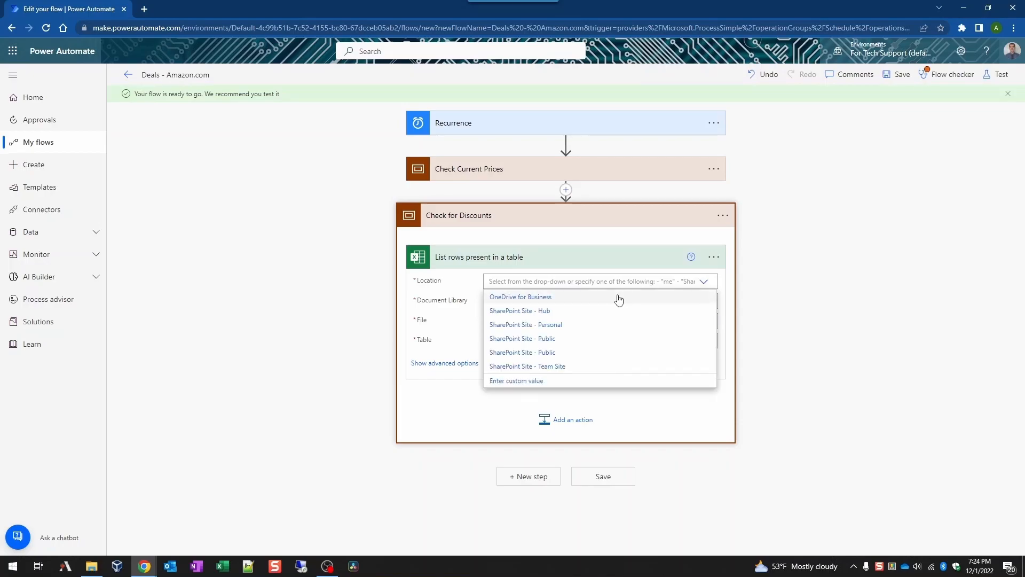
left_click(624, 300)
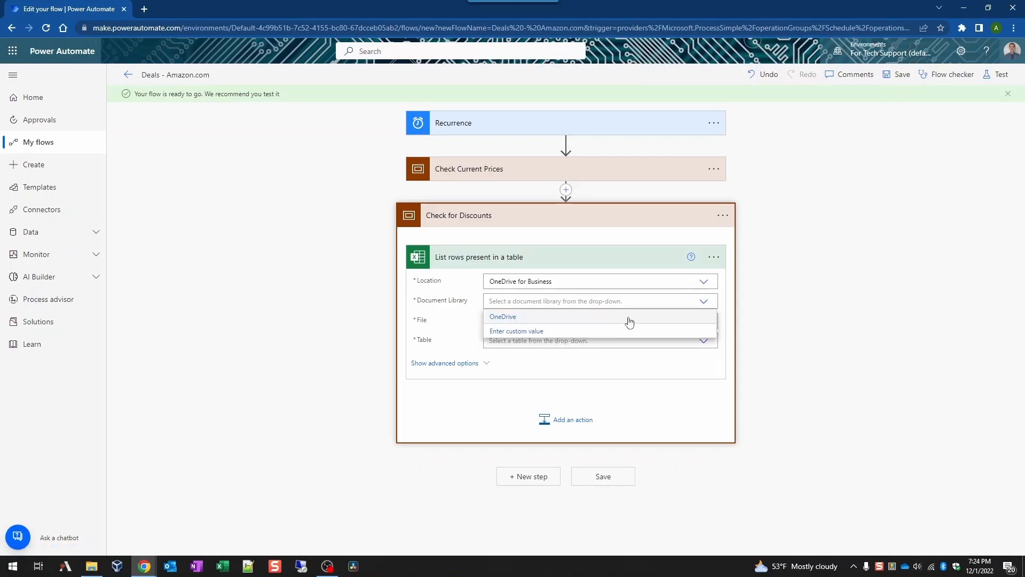
left_click(677, 319)
left_click(709, 322)
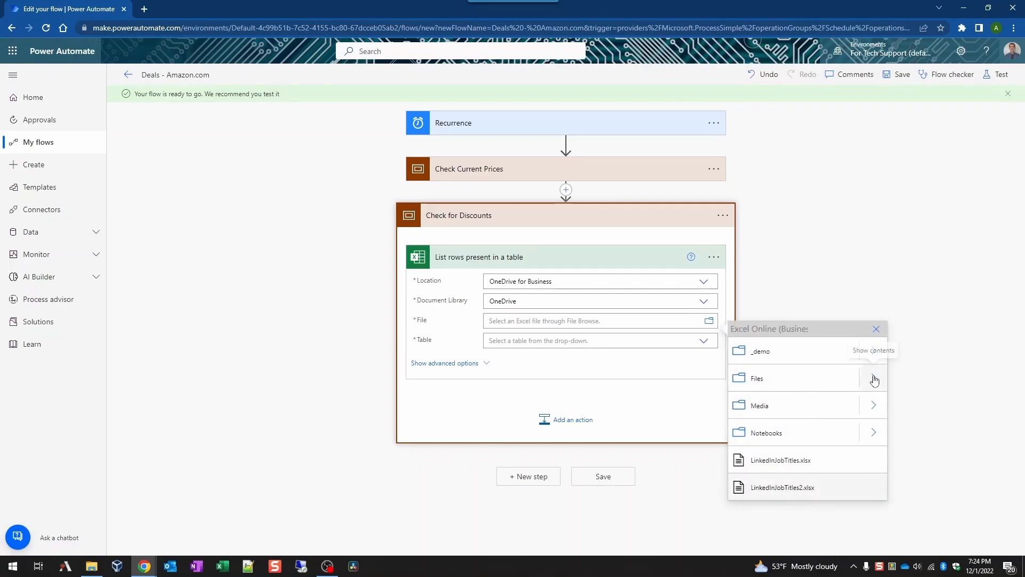
left_click(790, 359)
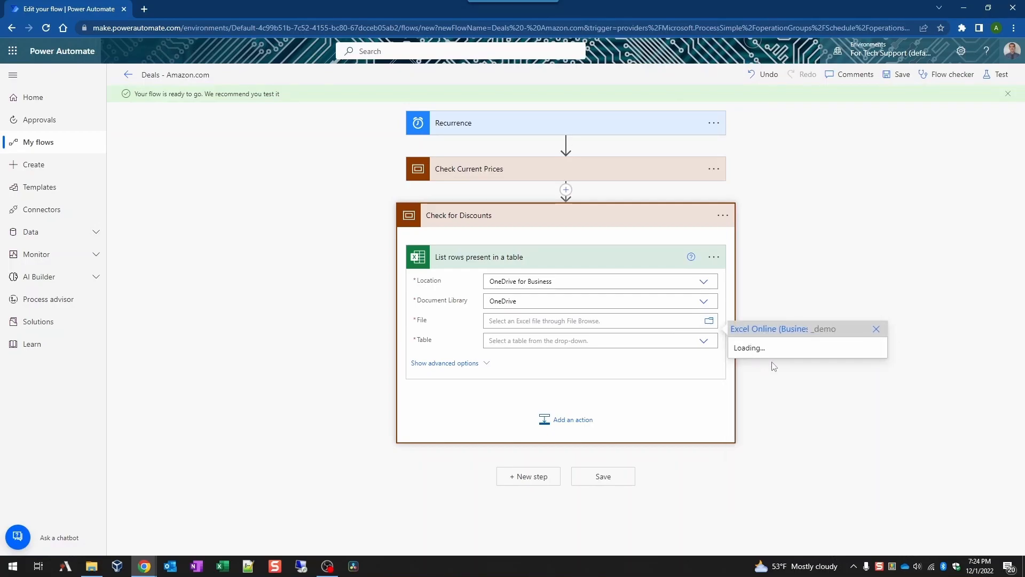
left_click(776, 358)
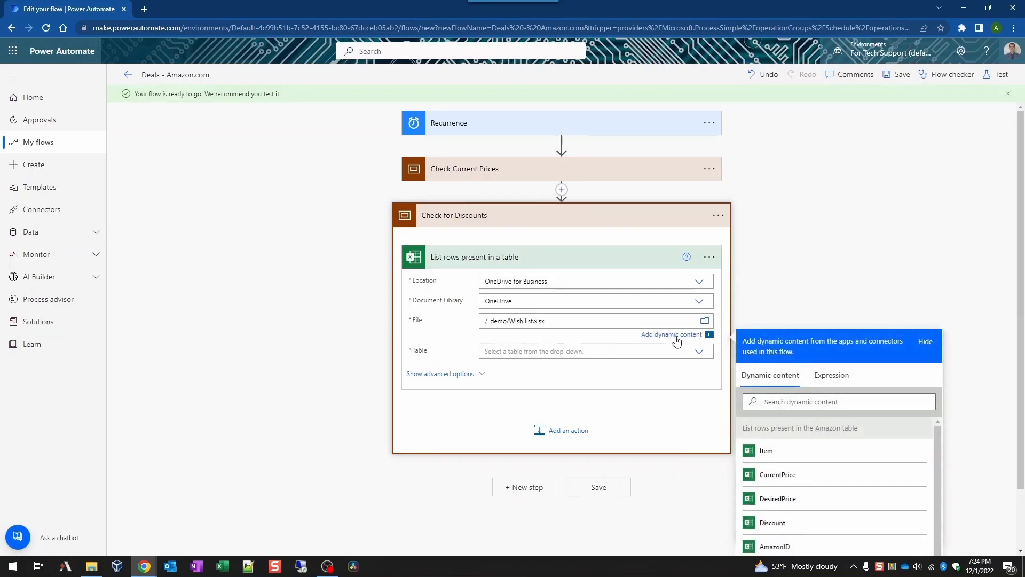
left_click(676, 340)
left_click(665, 362)
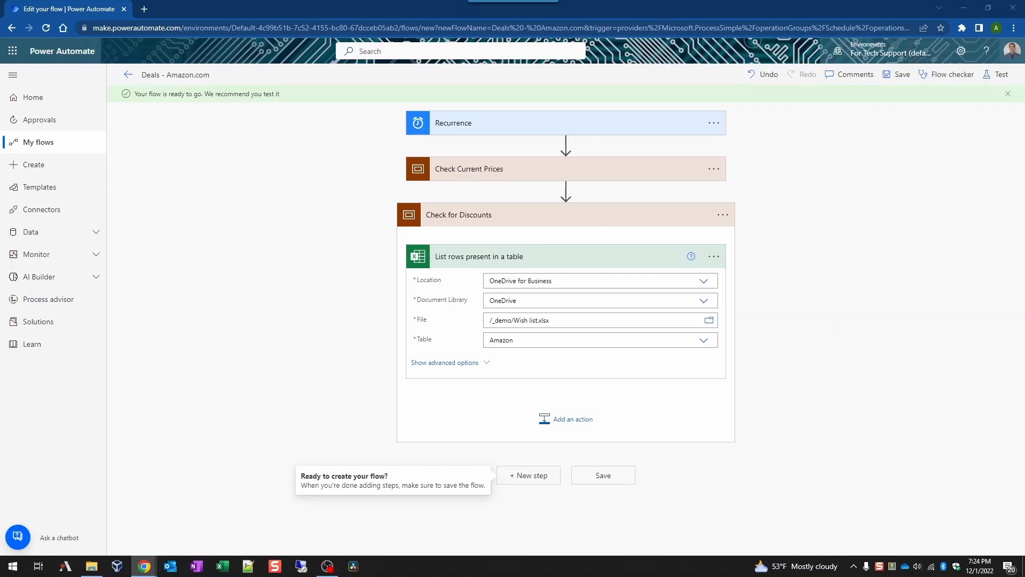
left_click(558, 420)
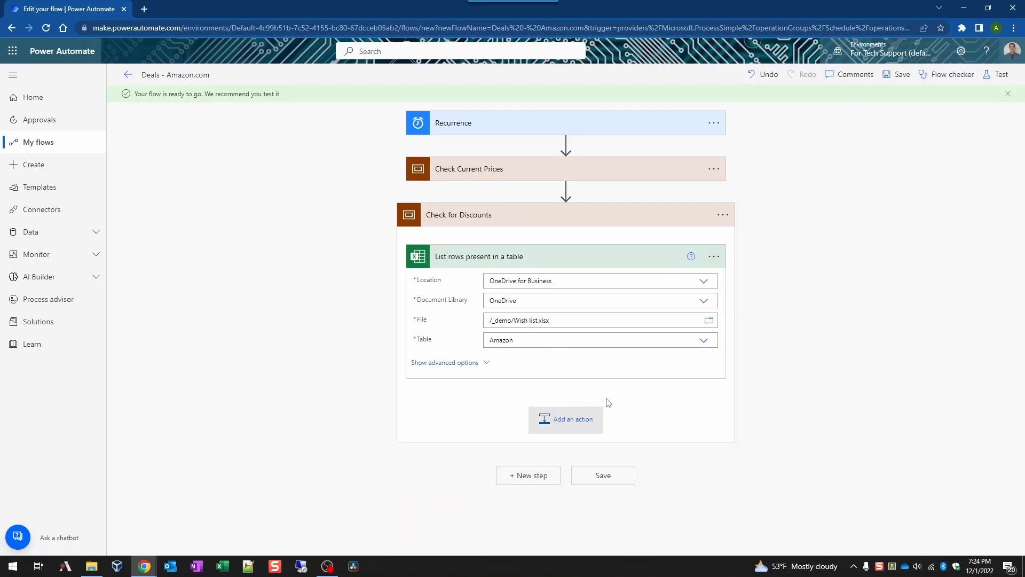
Step: Add a Filter array step fed by the renamed updated-Amazon-table list rows value
type("filter array")
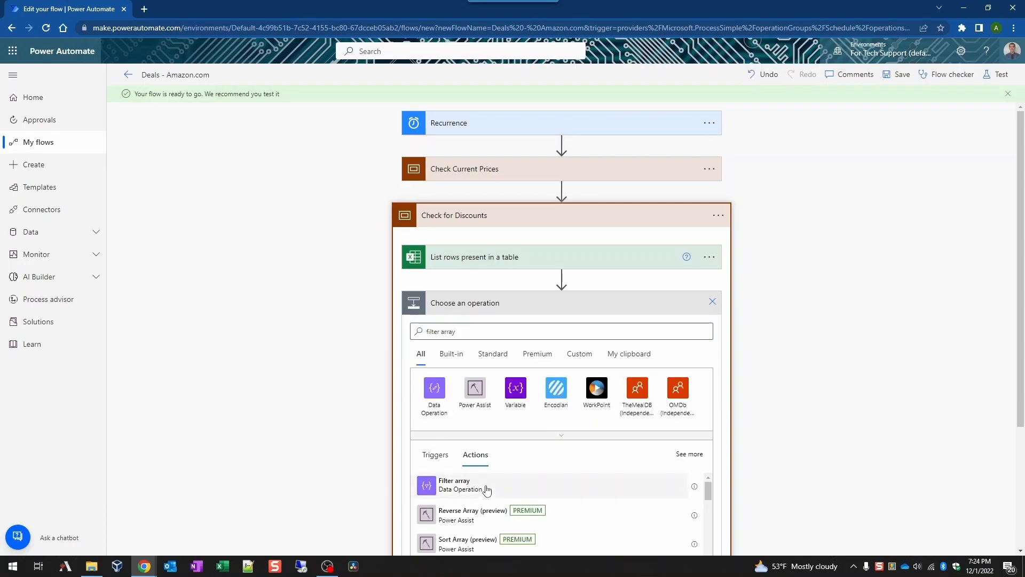
left_click(487, 490)
left_click(463, 335)
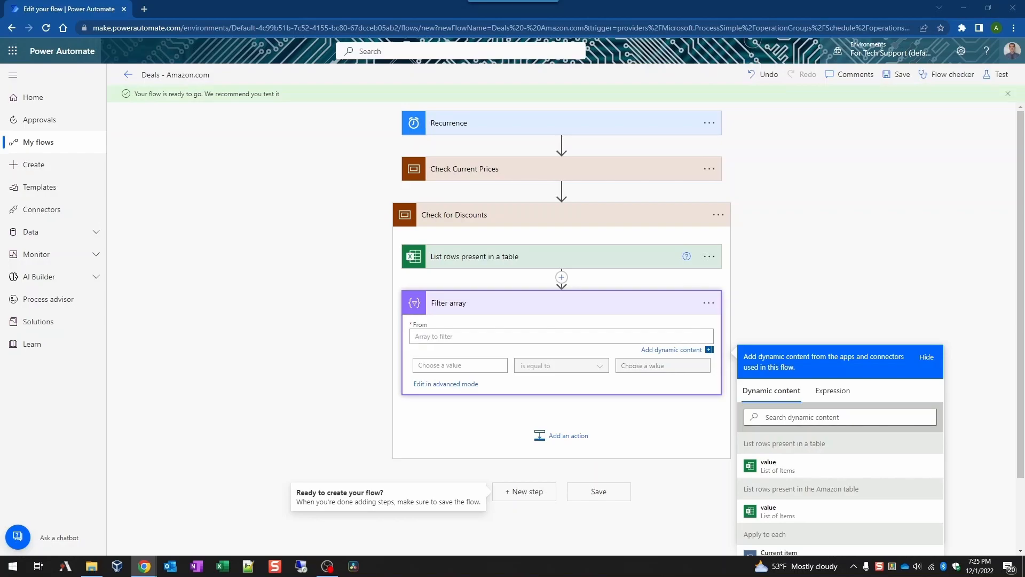
left_click(710, 257)
left_click(771, 297)
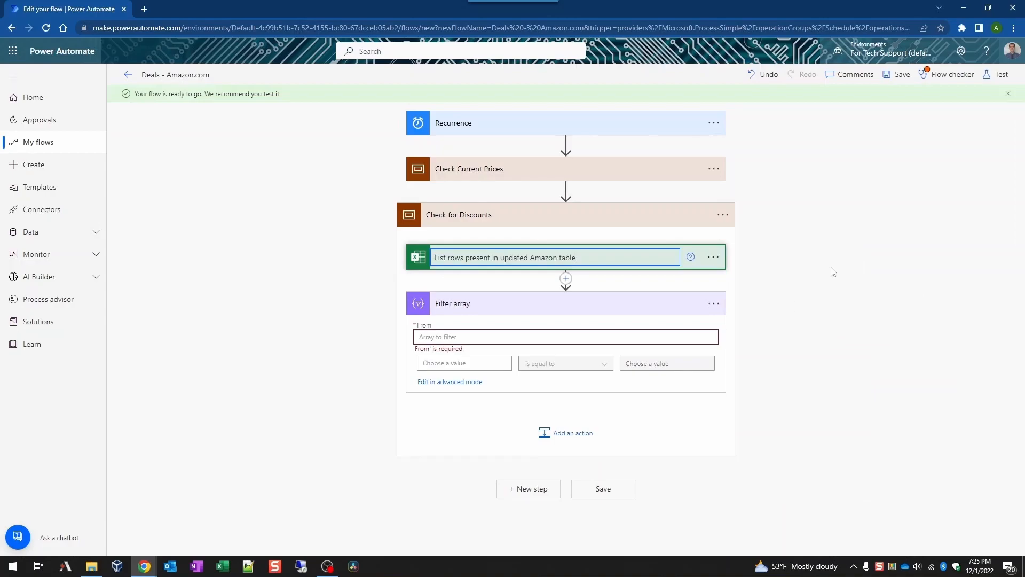
left_click(774, 272)
left_click(569, 333)
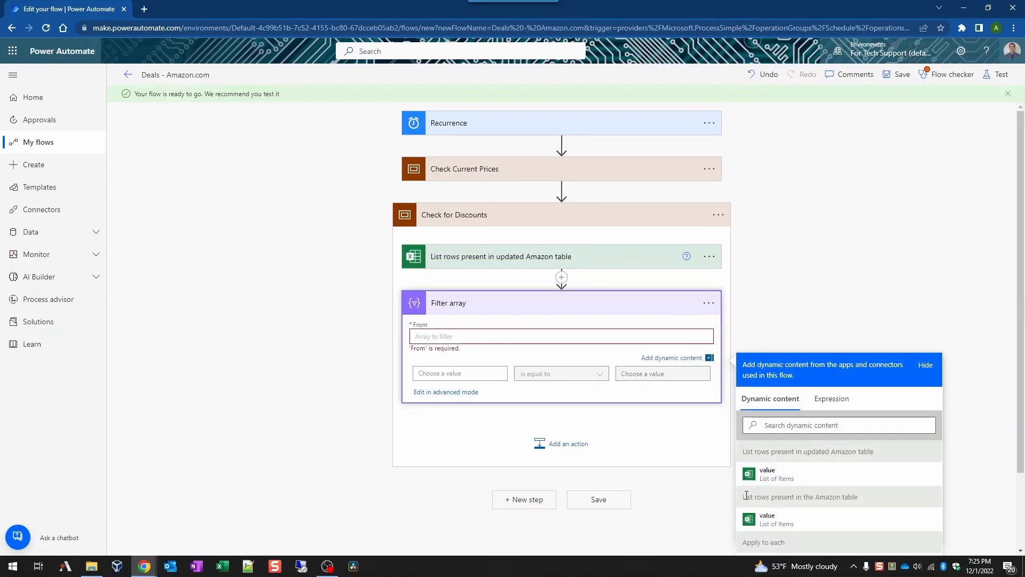
left_click_drag(779, 447, 887, 449)
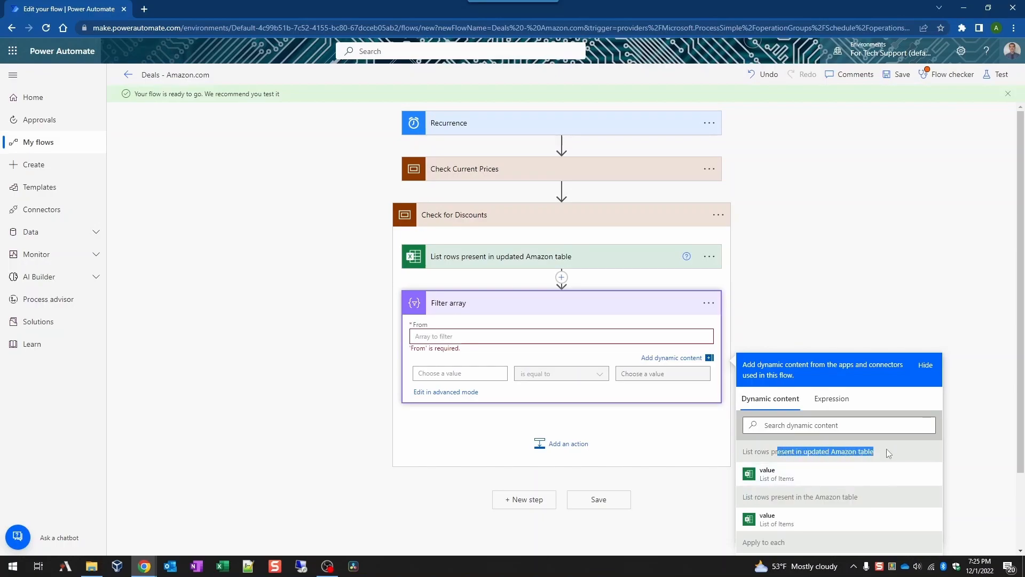
left_click(765, 475)
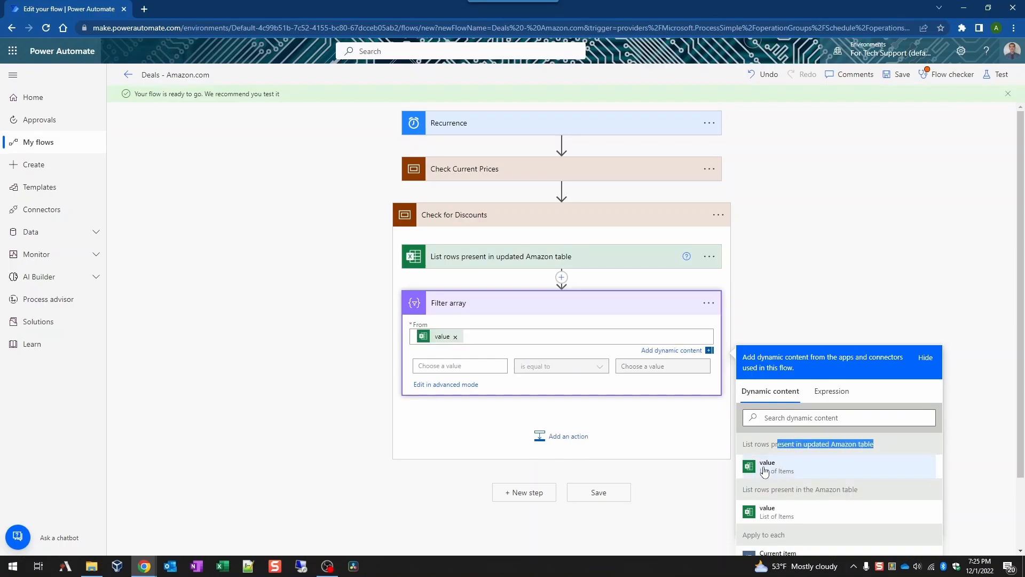
left_click(704, 284)
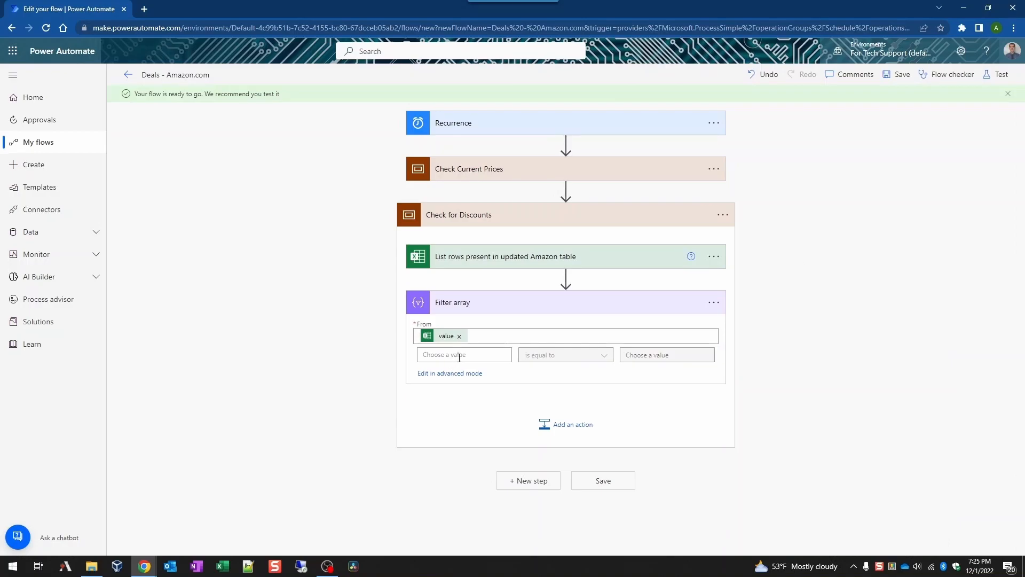
Step: Make the filter keep rows whose Discount column contains a value
left_click(457, 355)
scroll(585, 515, "down", 3)
left_click(568, 523)
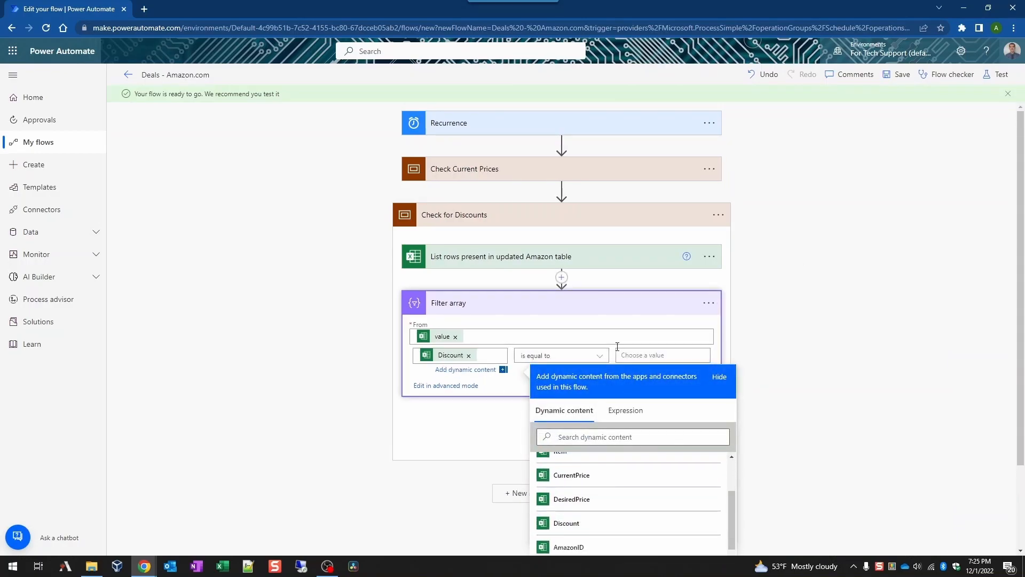
left_click(781, 335)
left_click(565, 356)
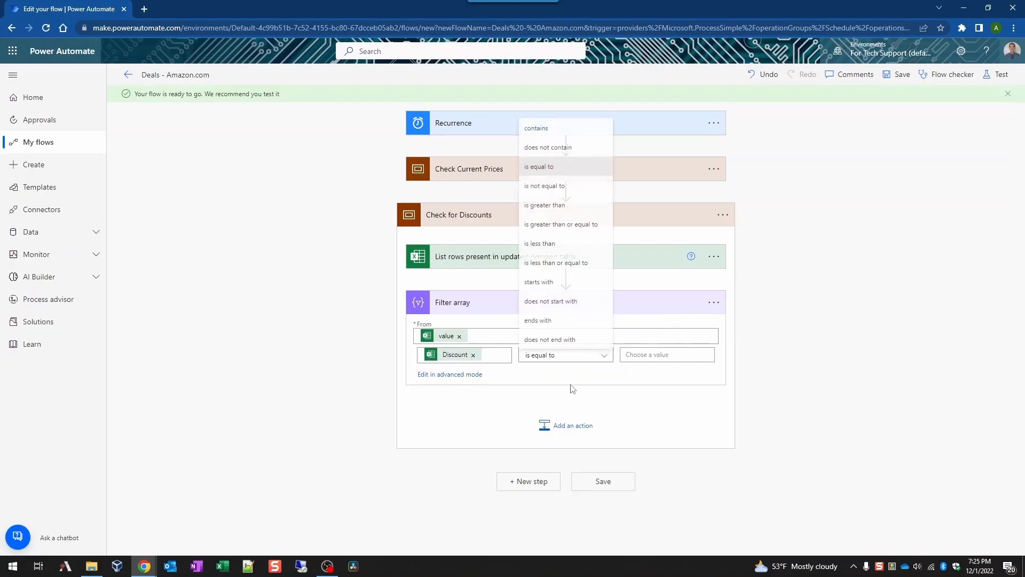
left_click(569, 130)
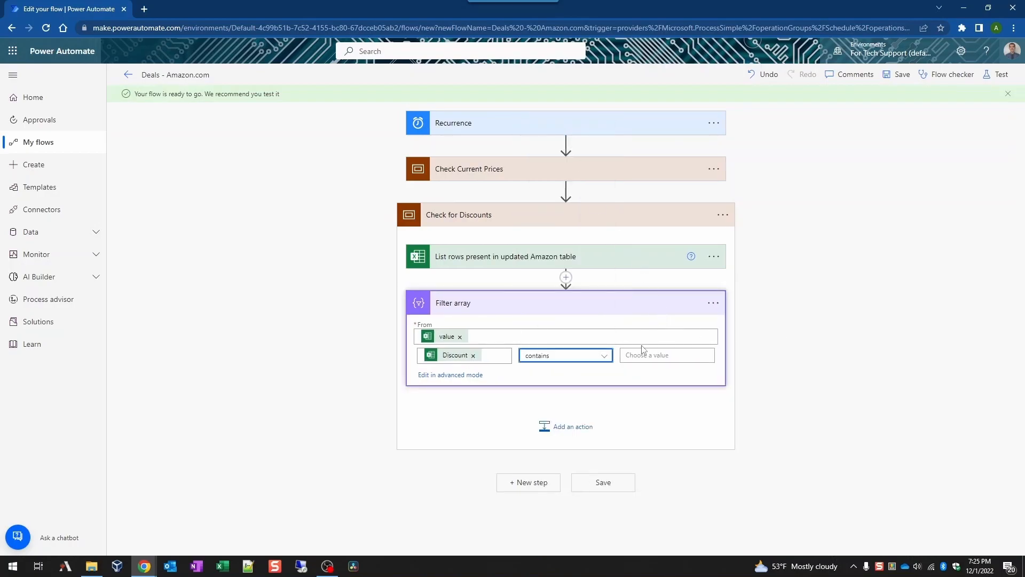
left_click(649, 355)
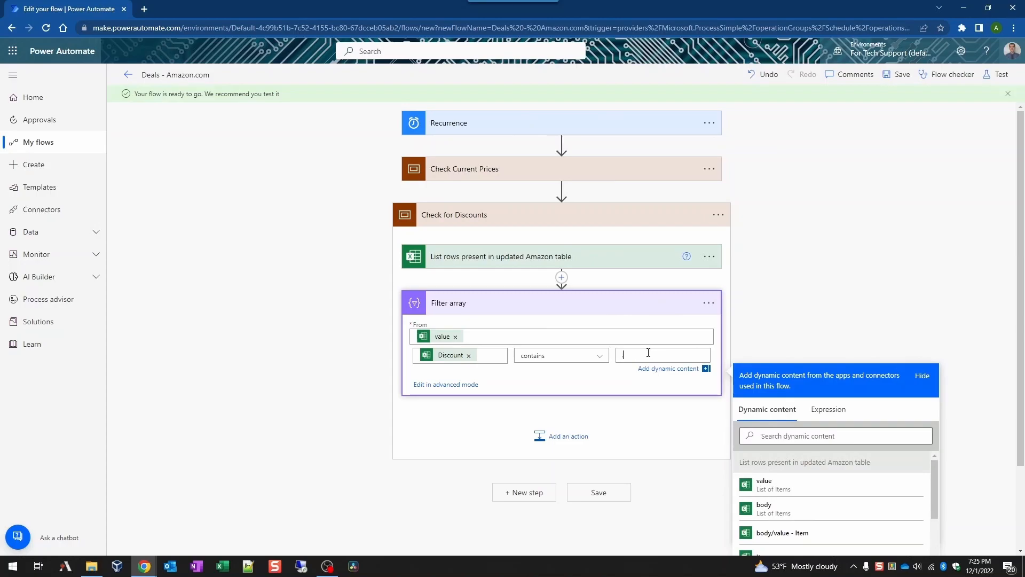
left_click(822, 287)
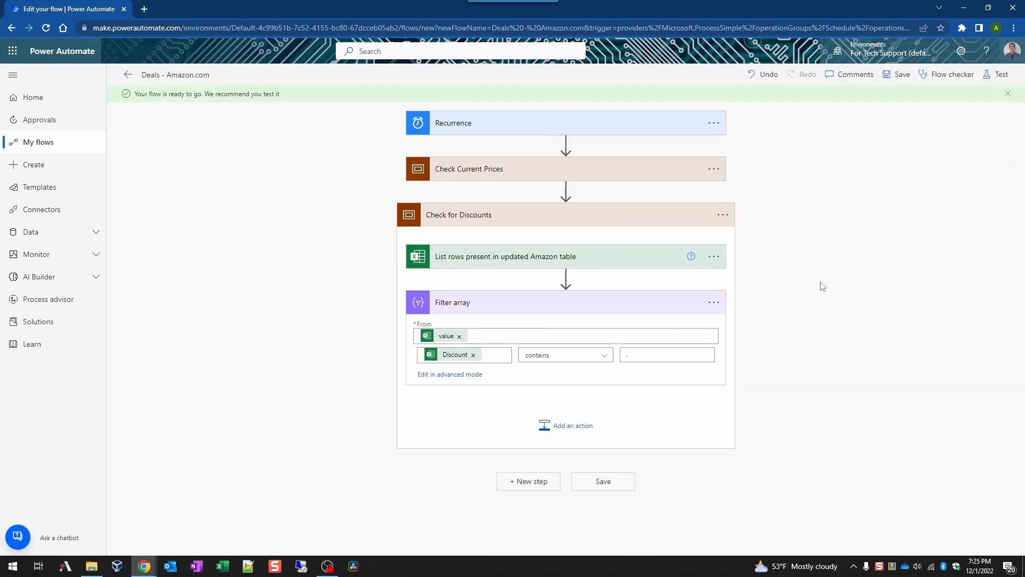
left_click(556, 421)
type("create html")
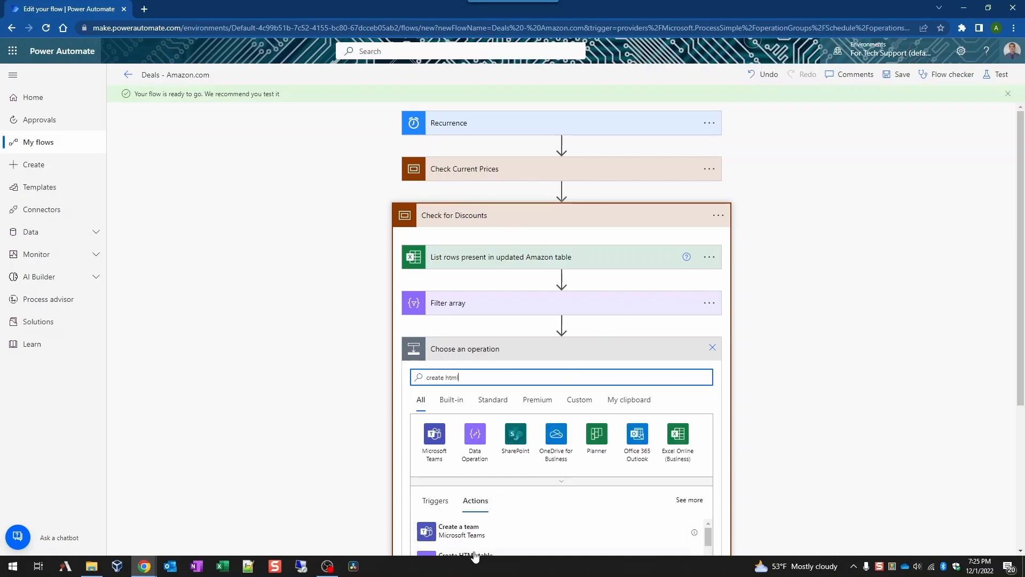
Step: Add a Create HTML table step named 'HTML table of Discounts'
left_click(484, 550)
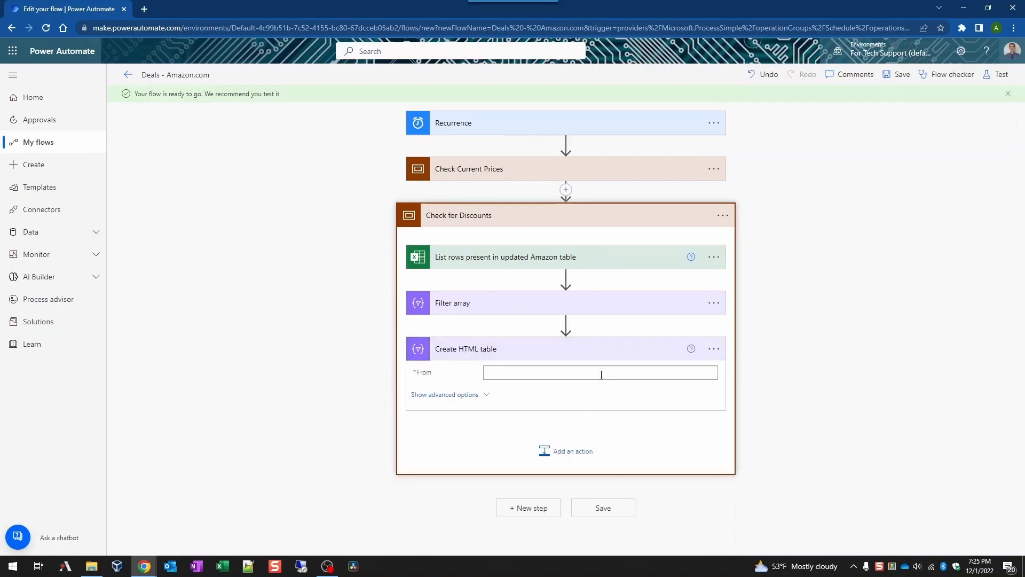
left_click(713, 349)
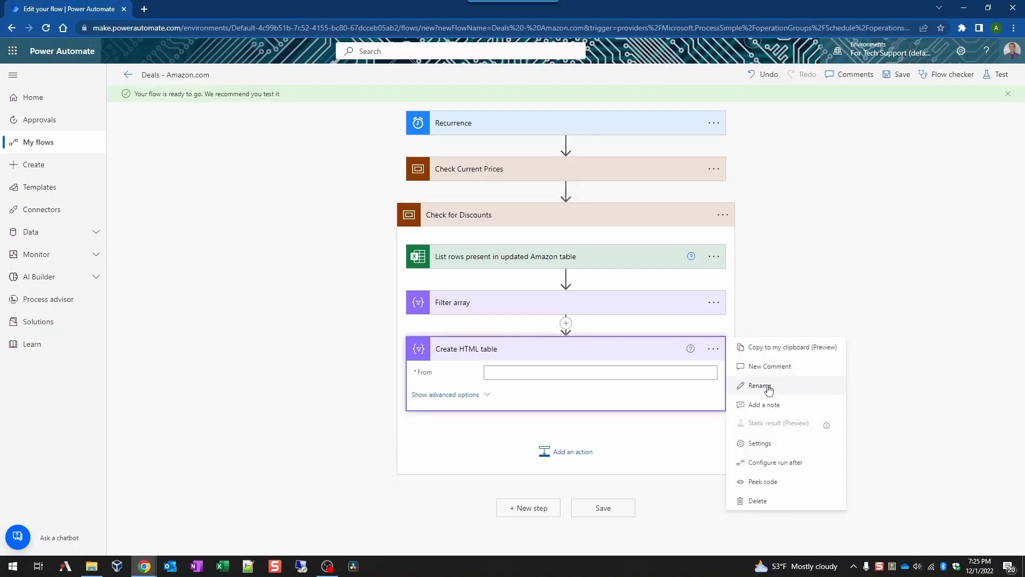
left_click(759, 385)
type("HTML table of")
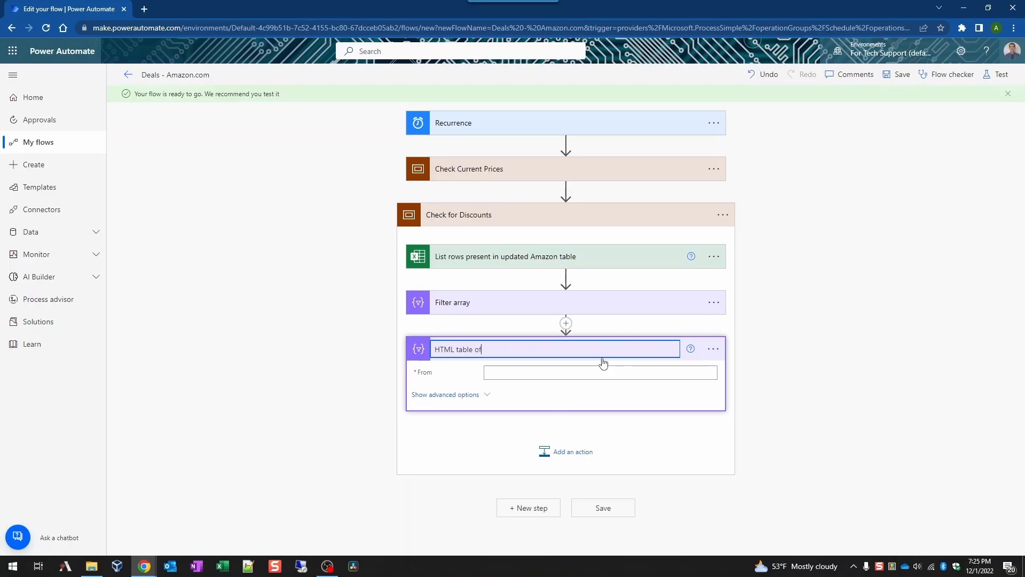
type(" Discounts")
Step: Build the HTML table from the Filter array Body with Custom columns
left_click(615, 374)
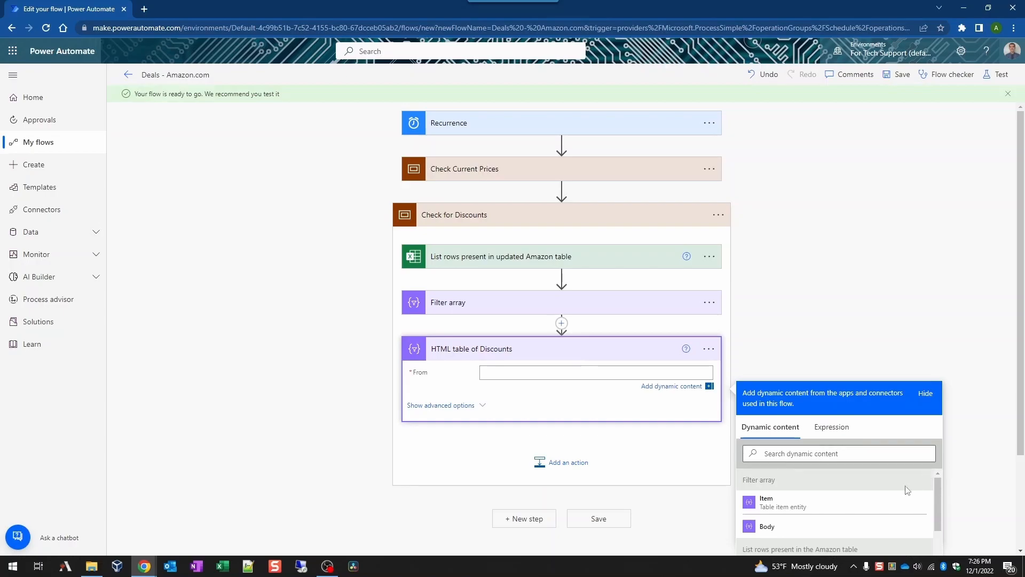
left_click(780, 530)
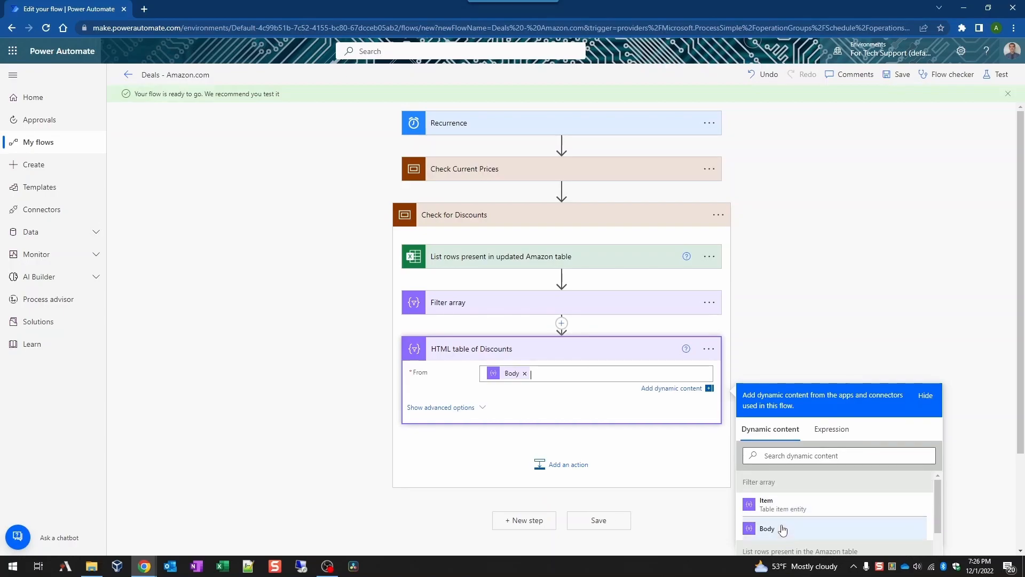
left_click(585, 416)
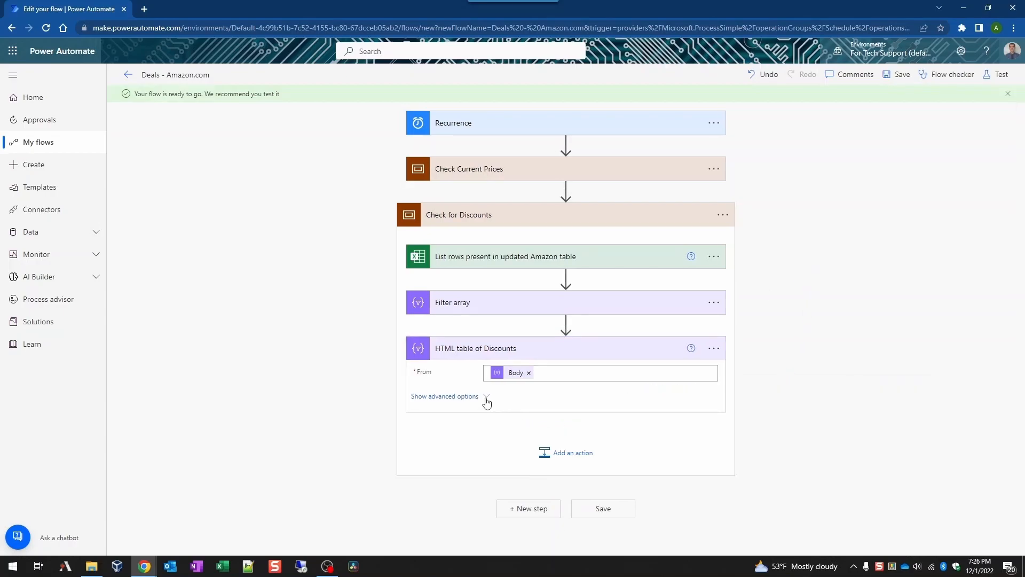
left_click(486, 400)
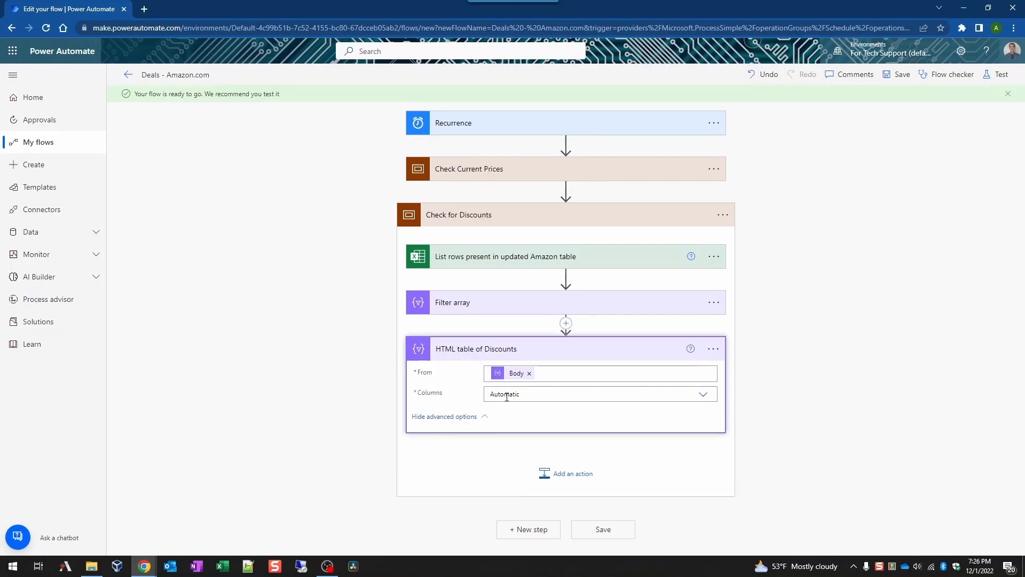
left_click(507, 397)
left_click(512, 420)
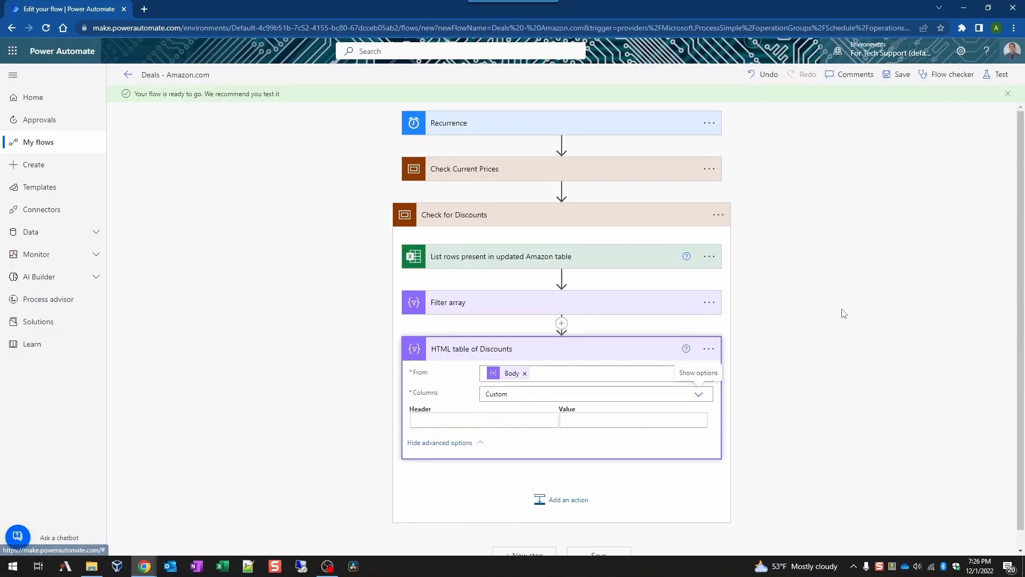
Step: Enter the first HTML table headers: Item, Price and Discount
left_click(811, 357)
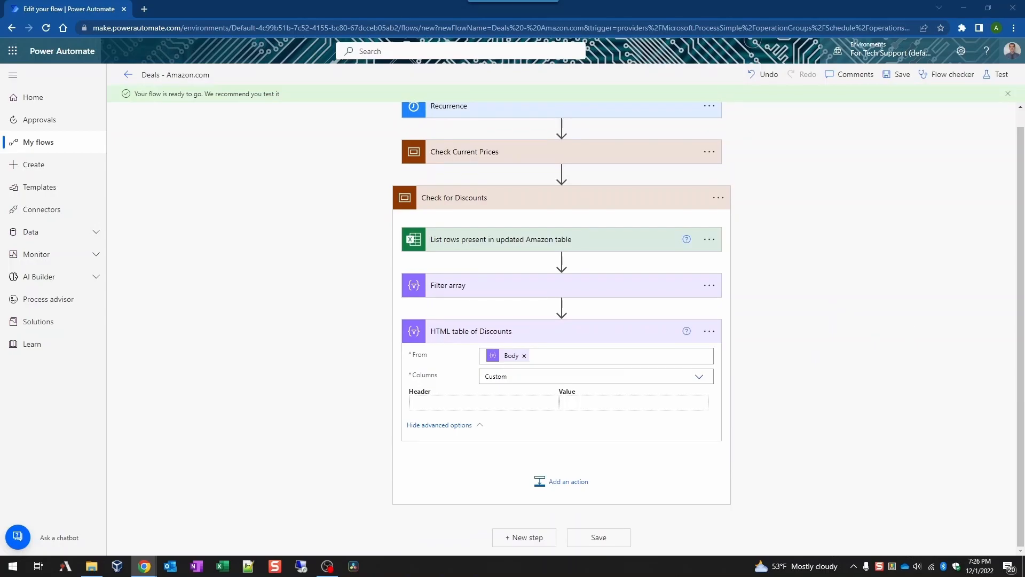
left_click(521, 403)
type("Item")
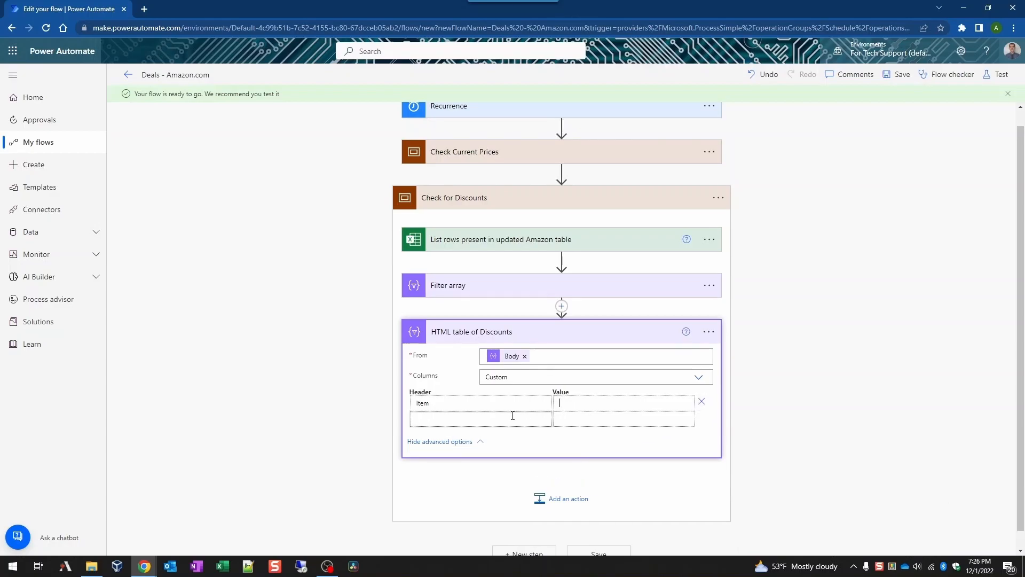
left_click(500, 420)
type("P")
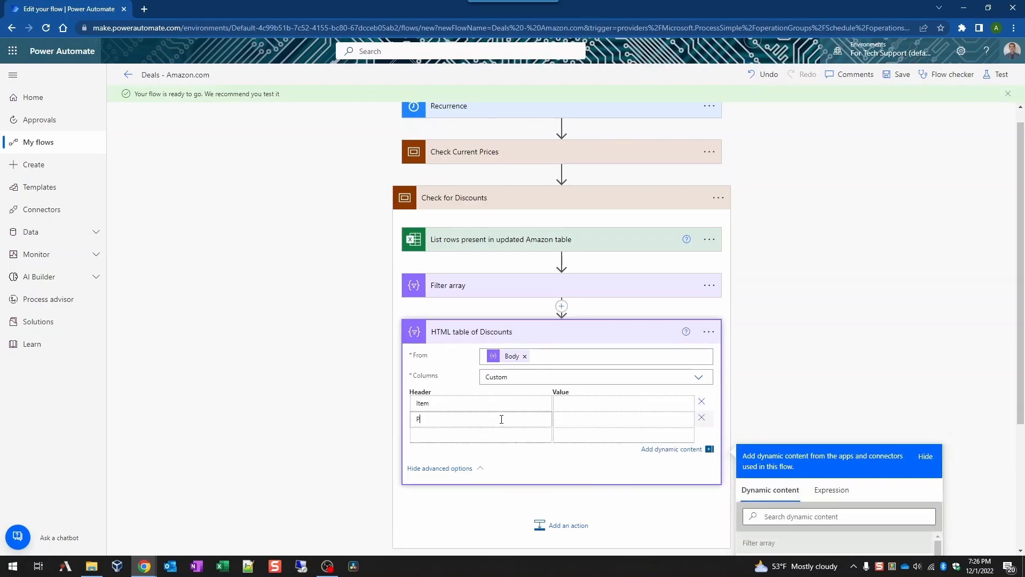
type("rice")
left_click(469, 436)
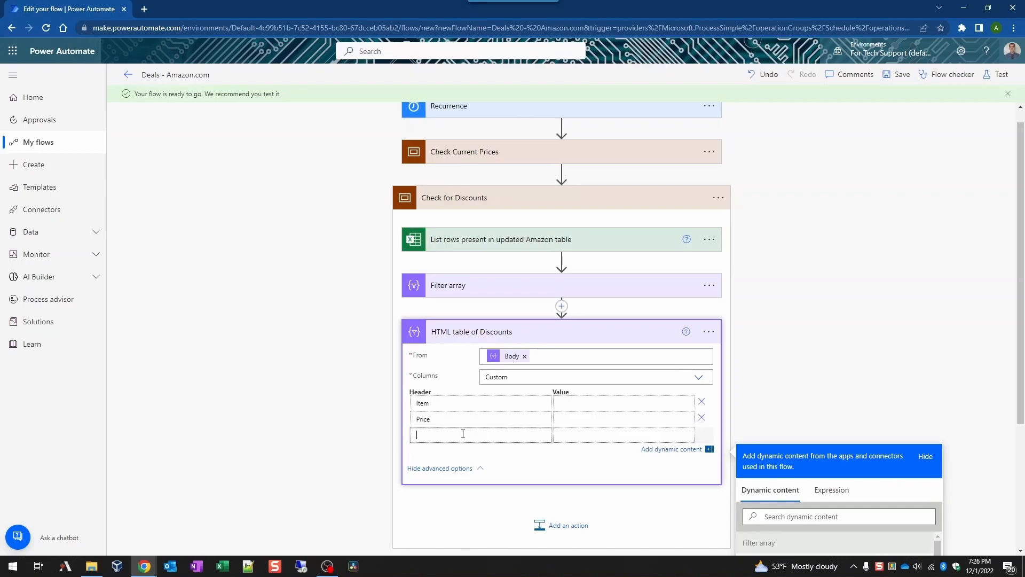
type("Discount")
Step: Add the remaining headers Category, Subcategory, Link and Notes
left_click(462, 450)
type("Category")
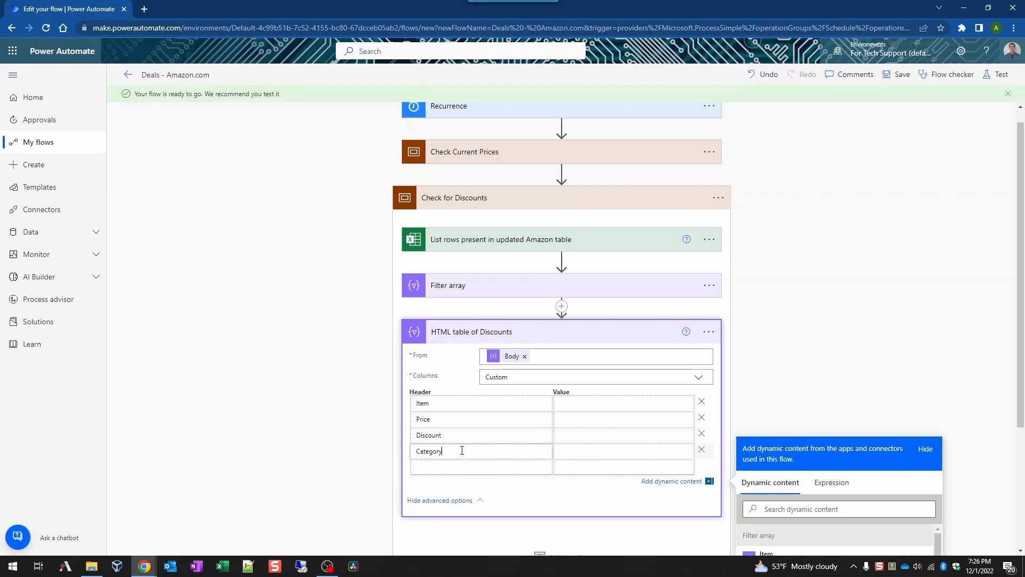
left_click(427, 465)
type("Subcategory")
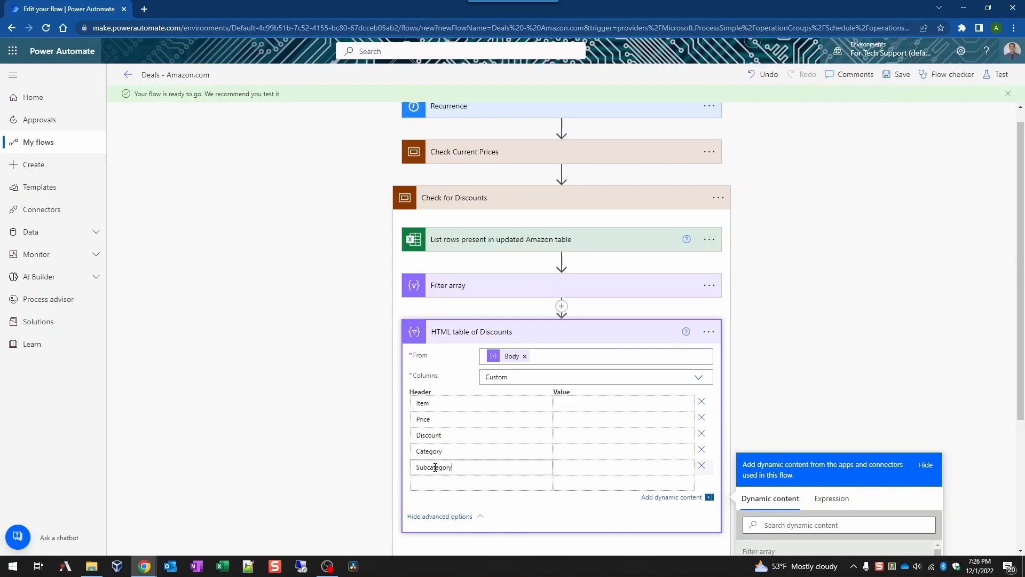
left_click(462, 483)
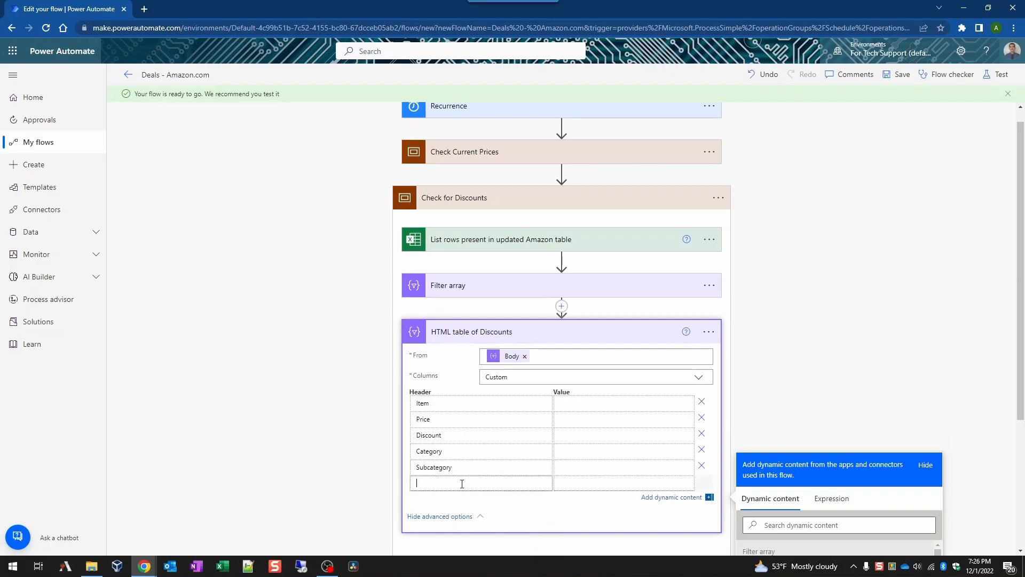
type("Link")
left_click(443, 495)
type("Notes")
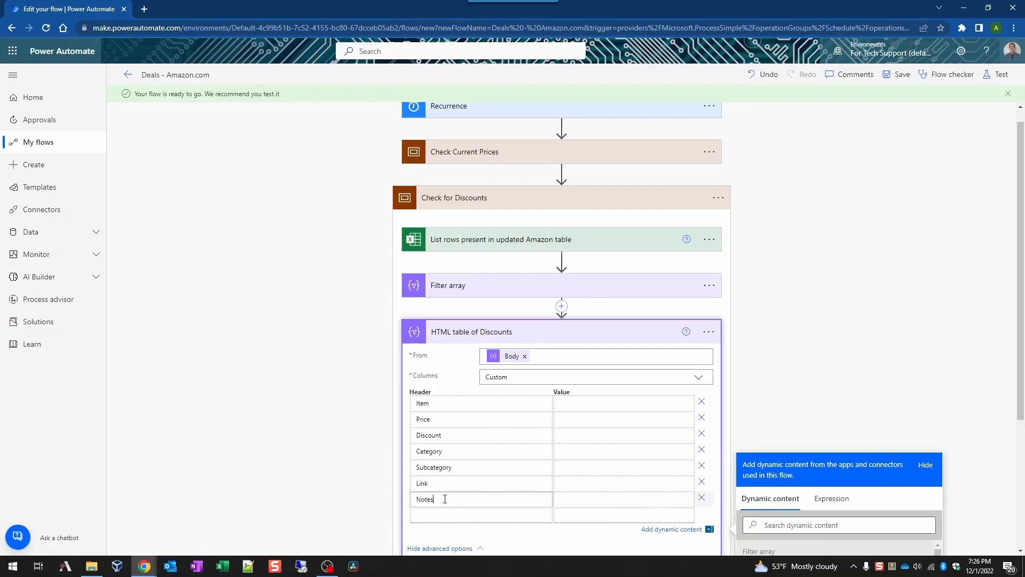
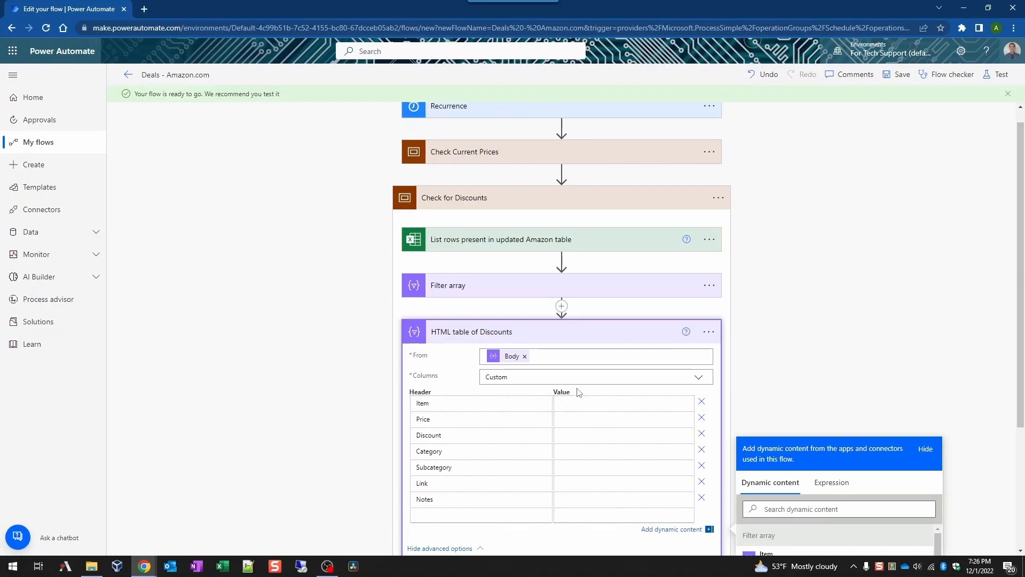
Step: Fill the Item, Price, Discount, Category, Subcategory and Notes columns with their matching dynamic values
scroll(623, 391, "down", 2)
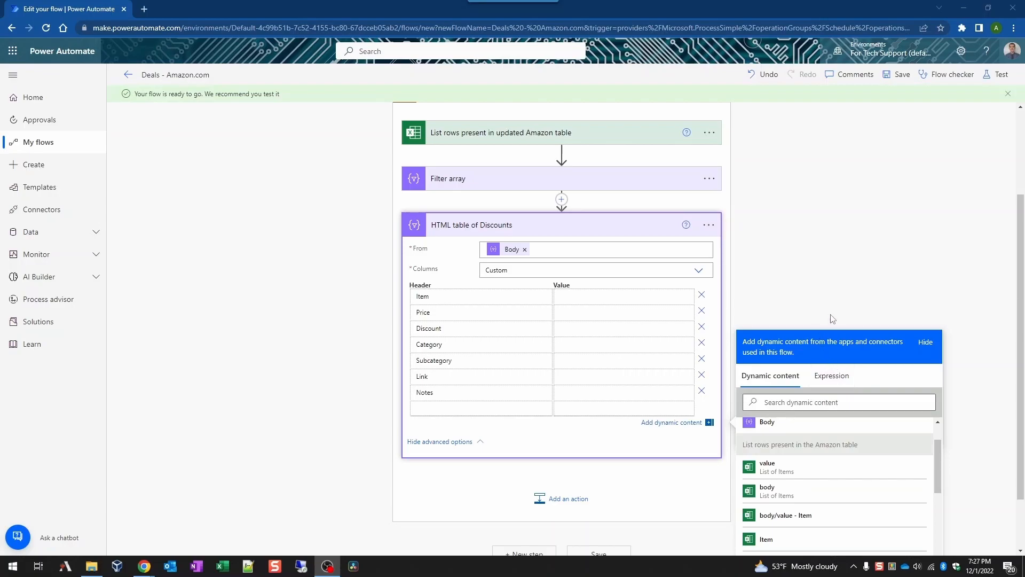
scroll(827, 512, "down", 5)
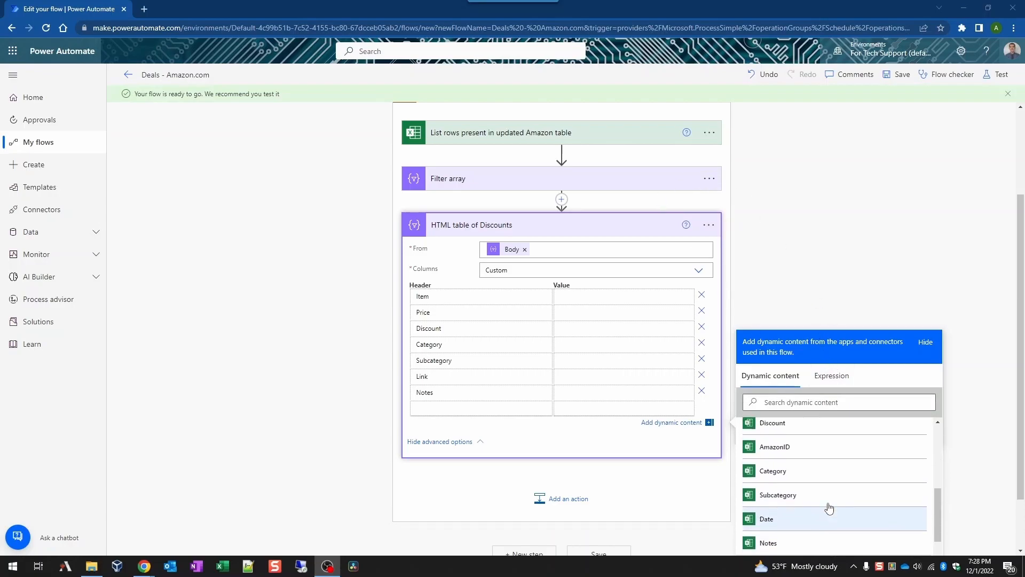
scroll(834, 432, "up", 5)
scroll(834, 431, "up", 1)
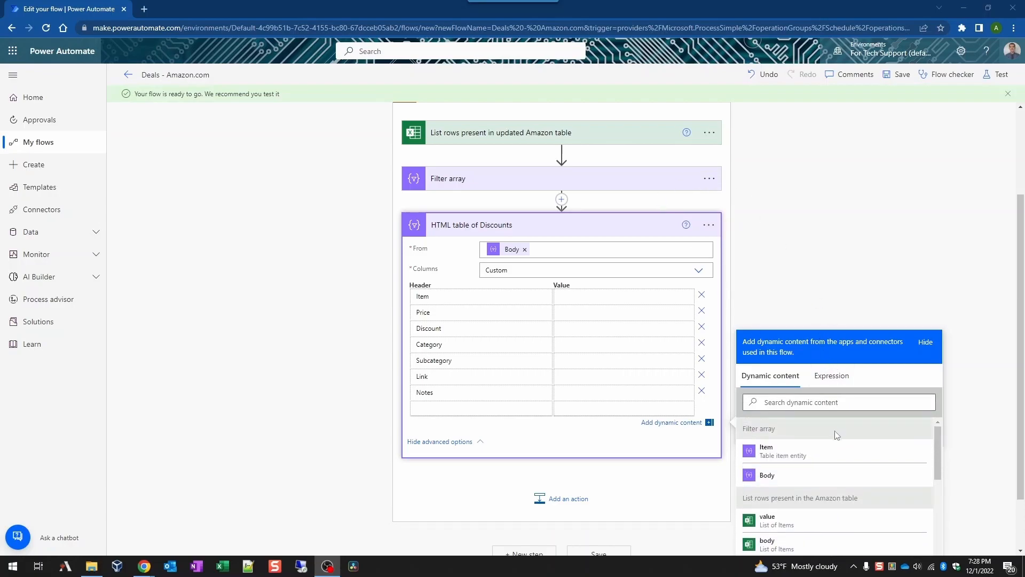
left_click(815, 235)
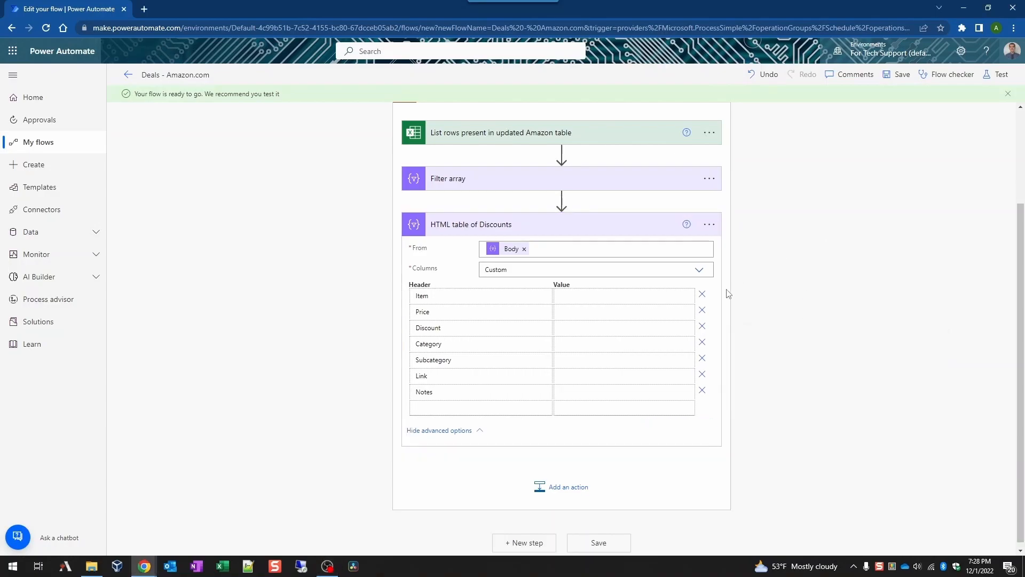
left_click(672, 296)
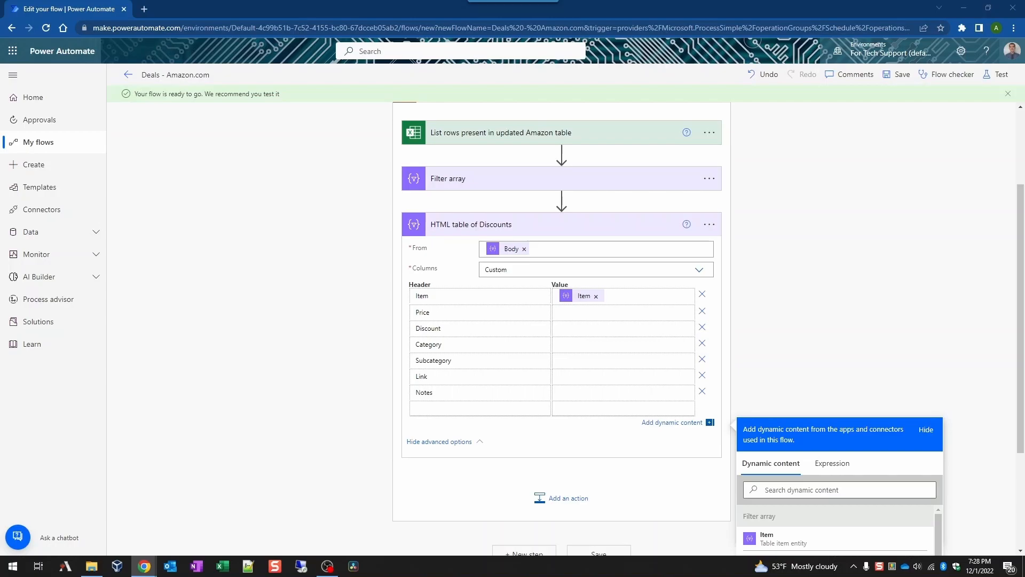
left_click(617, 312)
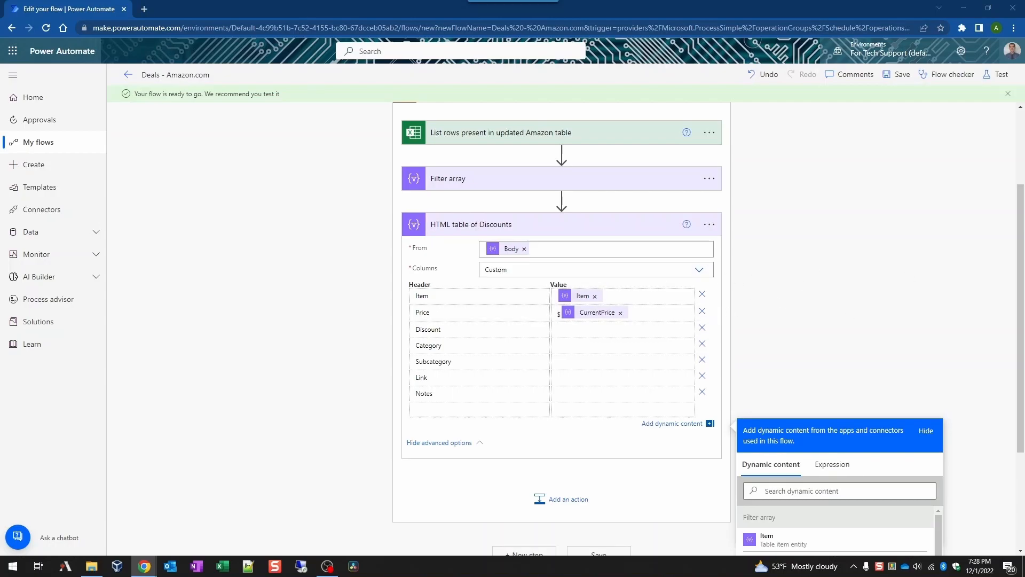
left_click(666, 328)
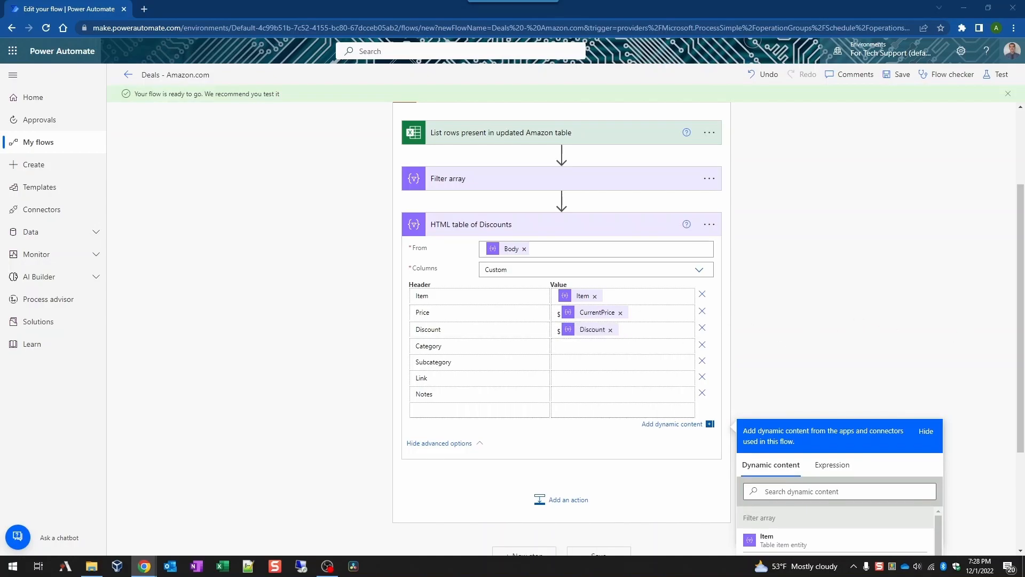
left_click(644, 344)
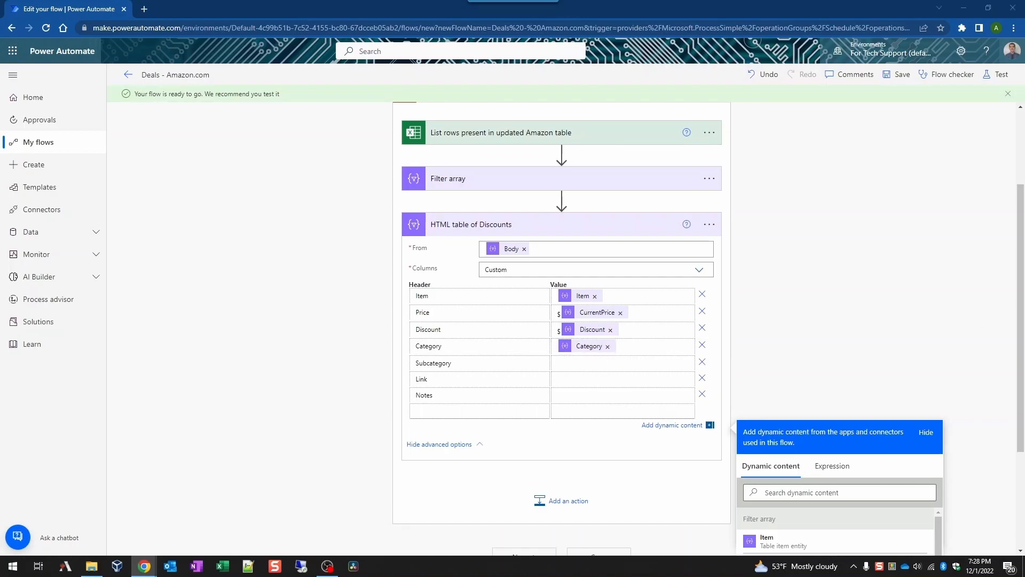
left_click(650, 361)
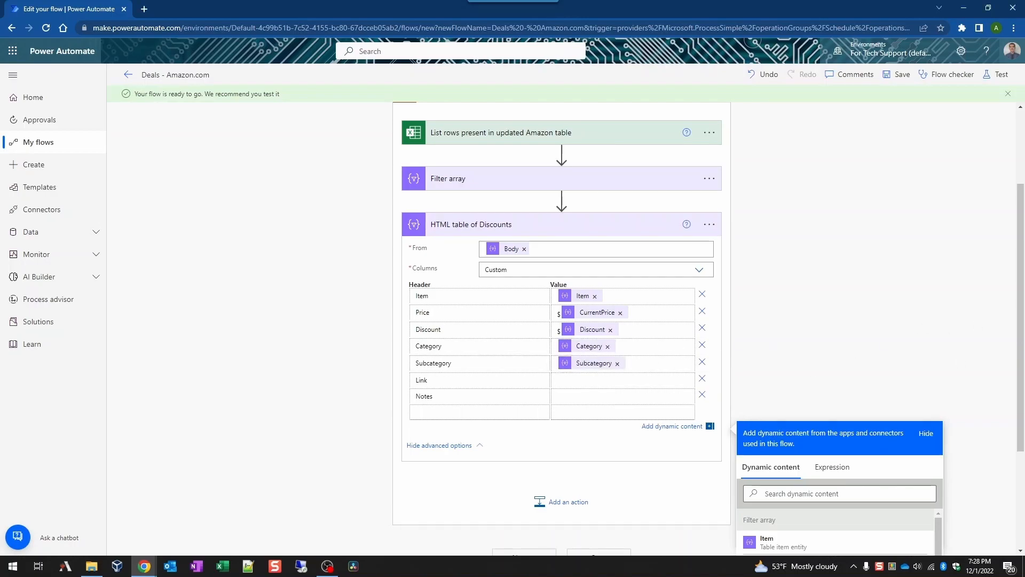
left_click(644, 395)
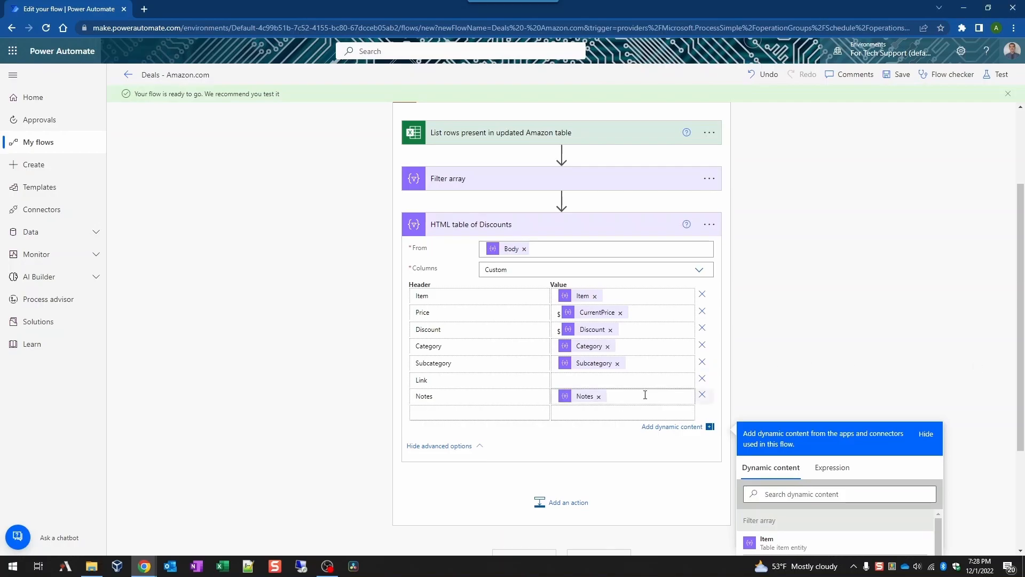
Step: Set the Link column to a pasted concat() expression building the Amazon link from AmazonID
left_click(662, 379)
left_click(647, 379)
left_click(829, 468)
key("ctrl+v")
left_click(774, 536)
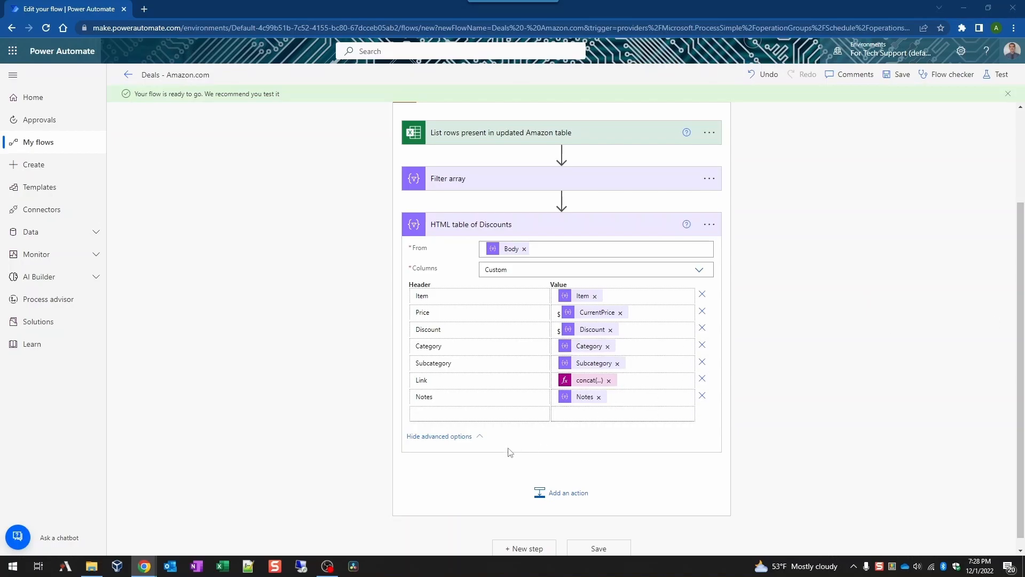
Step: Add a Condition step after the HTML table and title it 'Table'
left_click(562, 495)
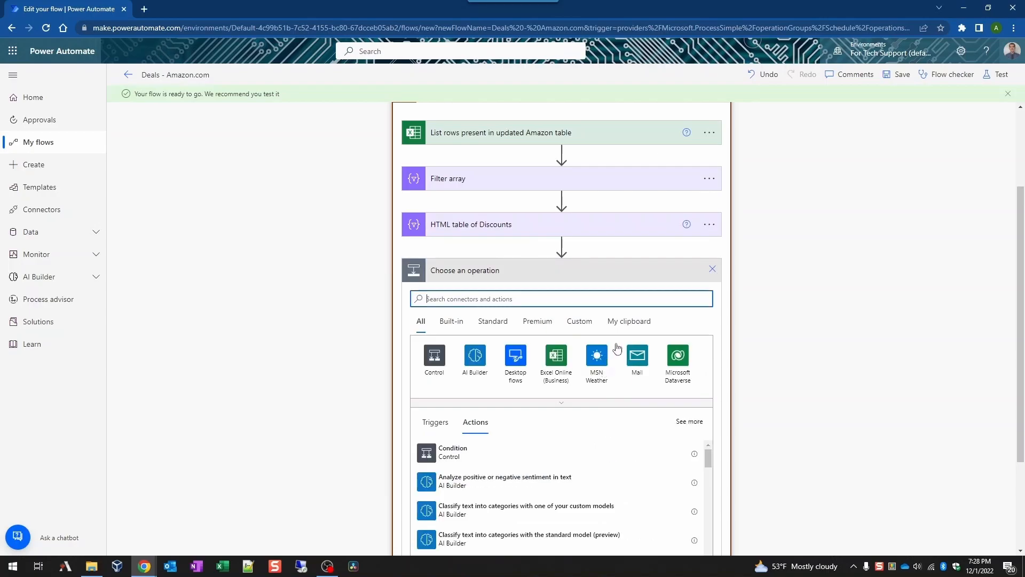
left_click(521, 454)
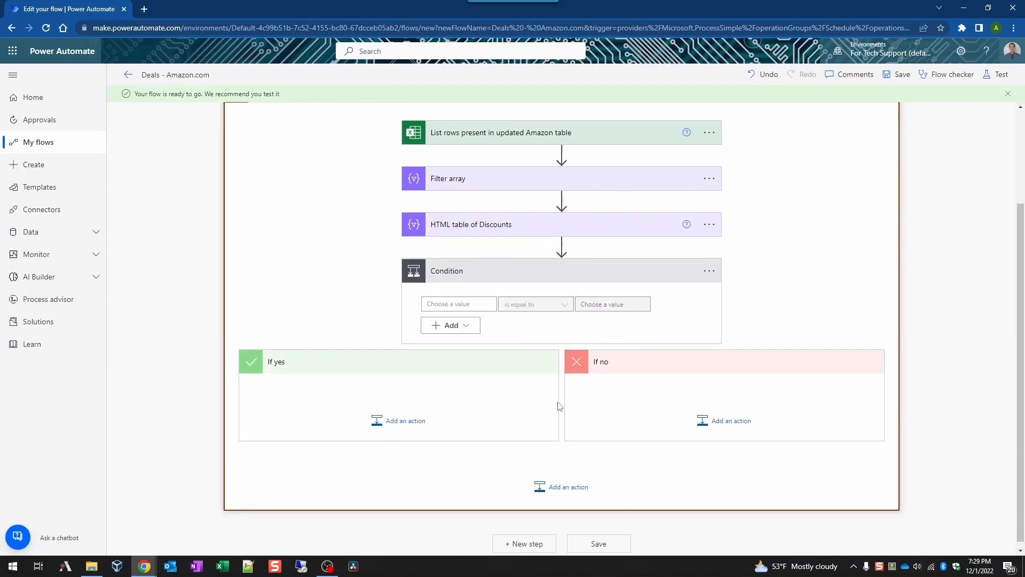
left_click(711, 273)
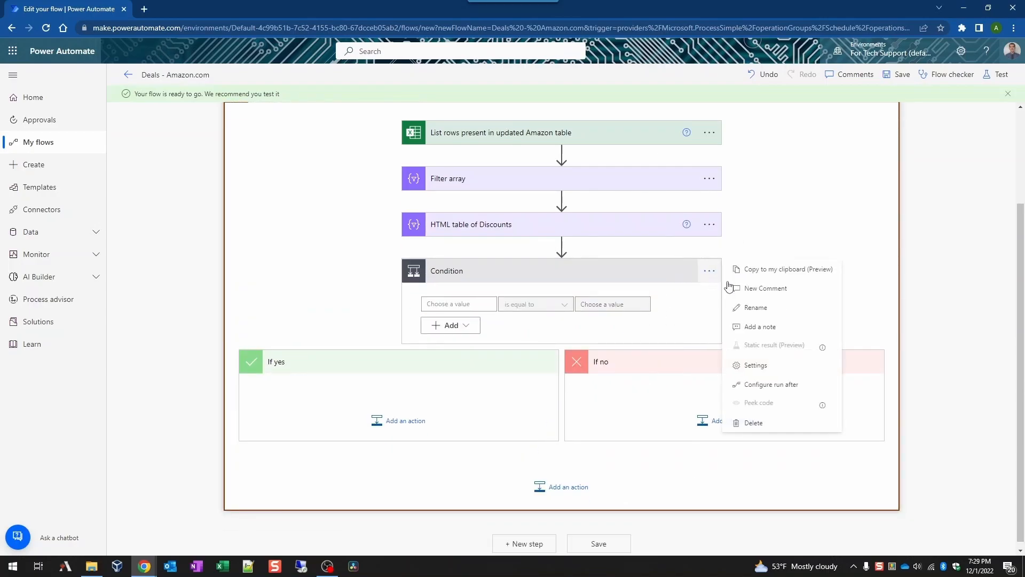
left_click(710, 275)
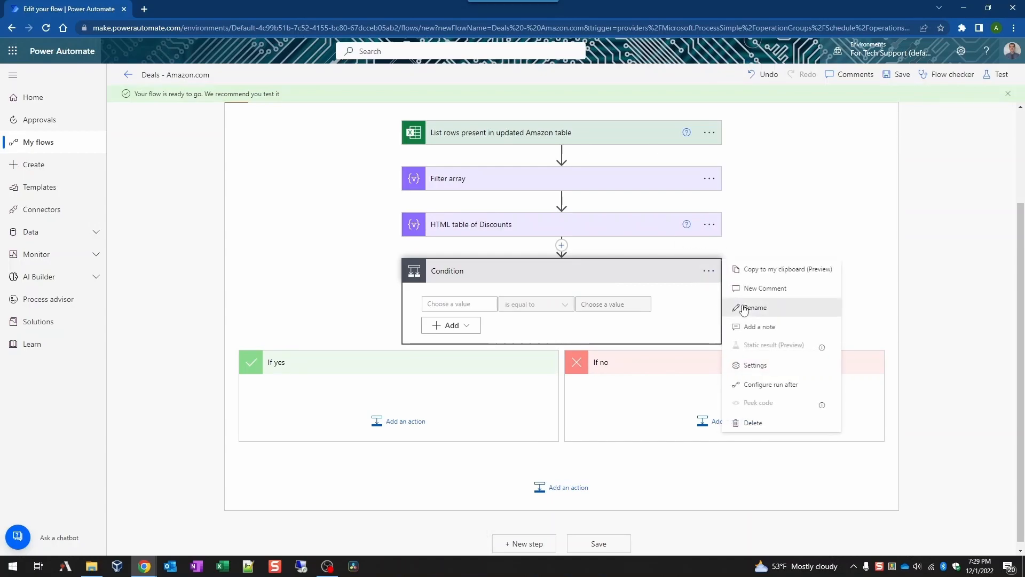
left_click(744, 305)
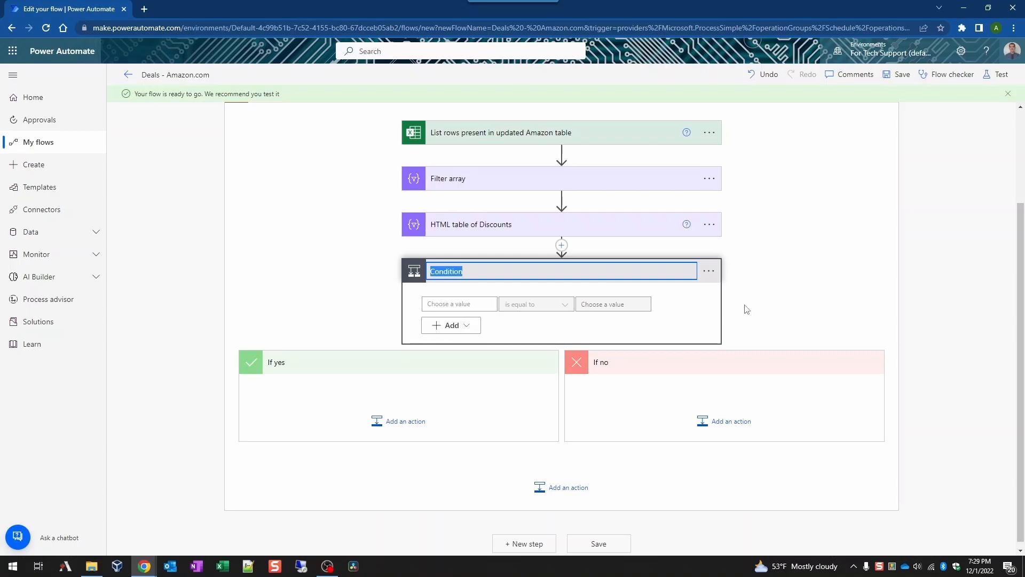
type("Table")
key("Tab")
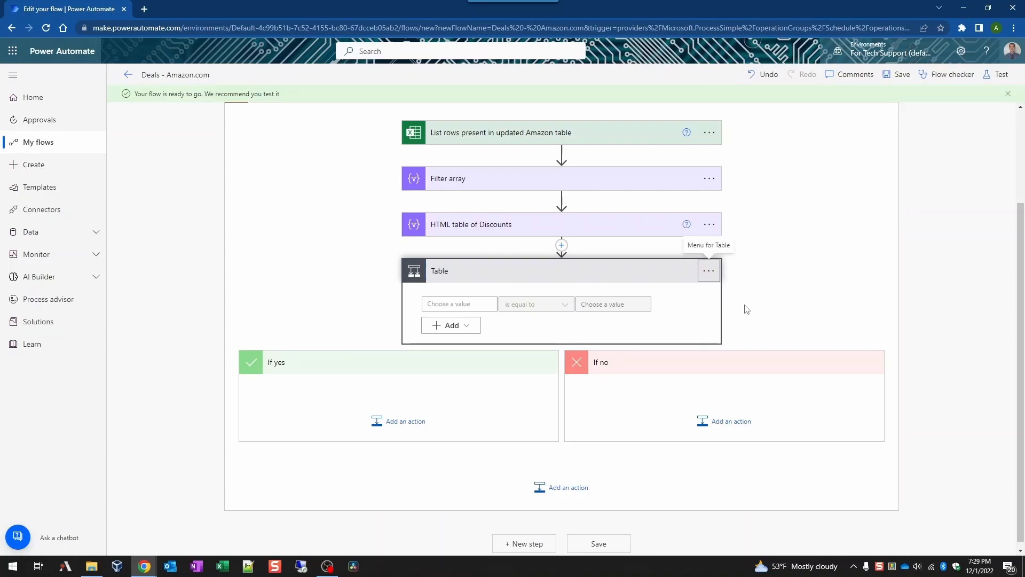
Step: Extend the condition's title to 'Table exists'
left_click(709, 271)
left_click(742, 305)
left_click(597, 270)
type("exists")
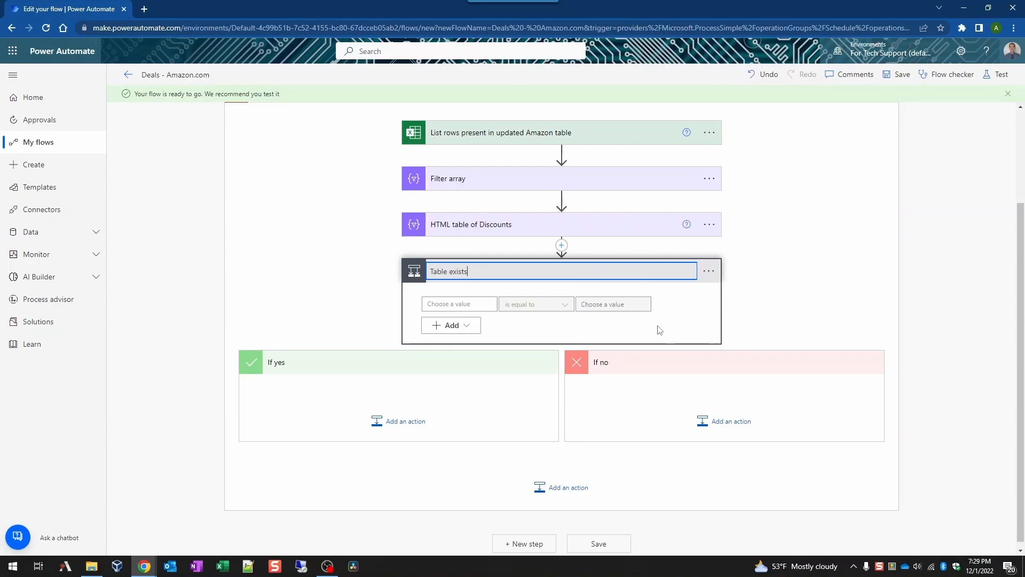
left_click(458, 304)
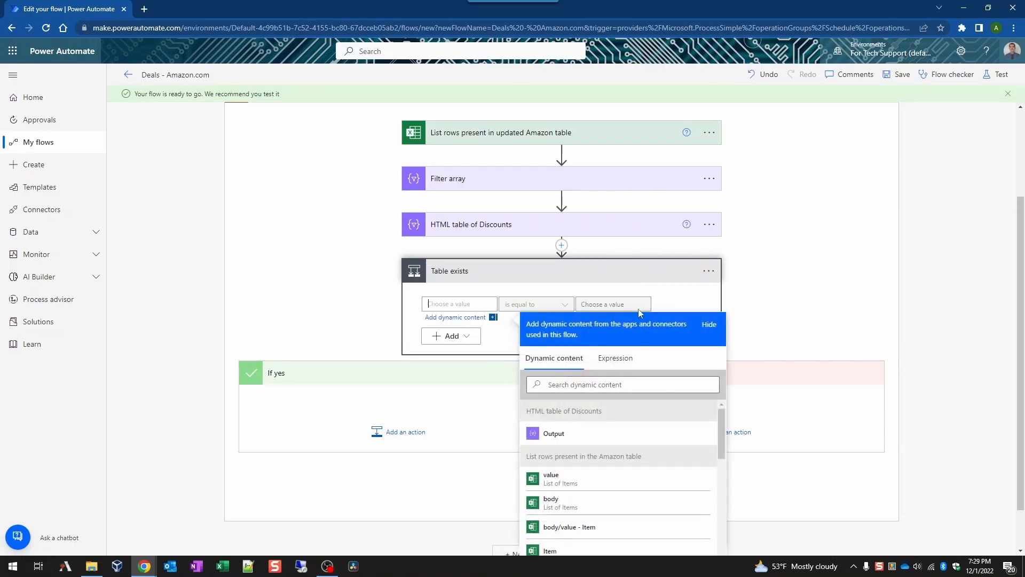
Step: Make the condition test whether the HTML table Output contains '<tr> <td>'
left_click(650, 441)
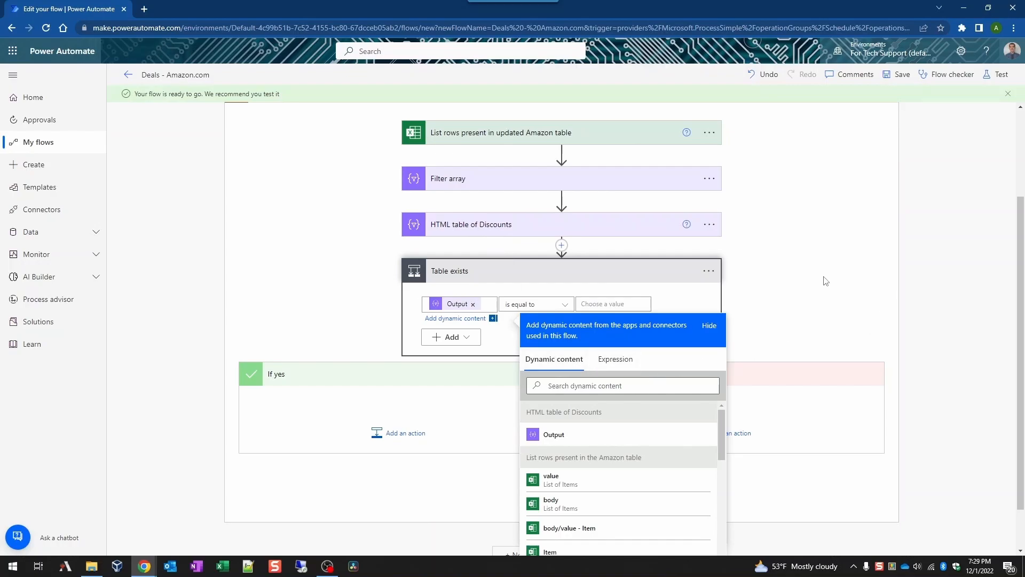
left_click(614, 304)
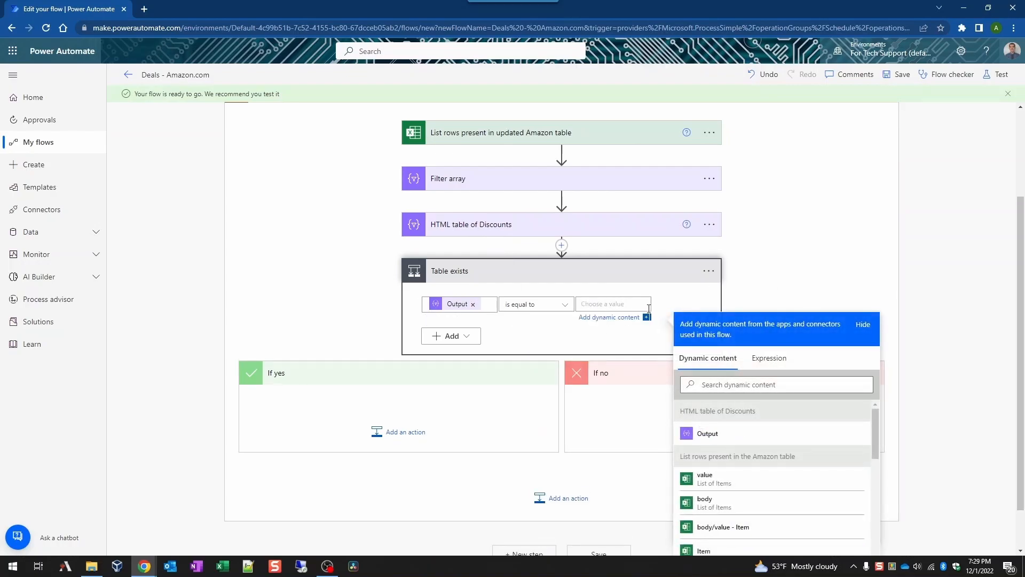
left_click(538, 307)
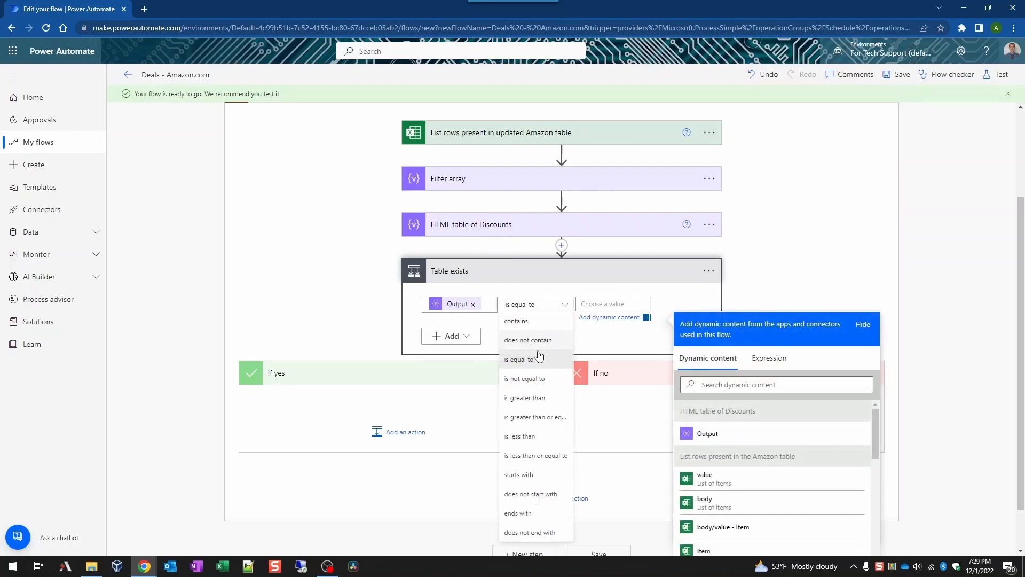
left_click(549, 322)
left_click(609, 303)
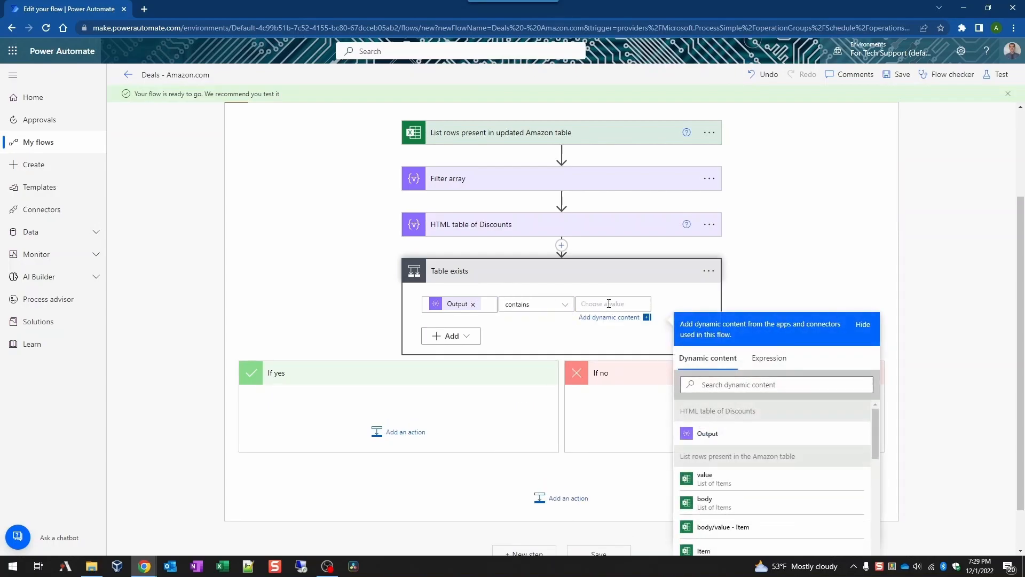
type("<tr><td>")
left_click(789, 221)
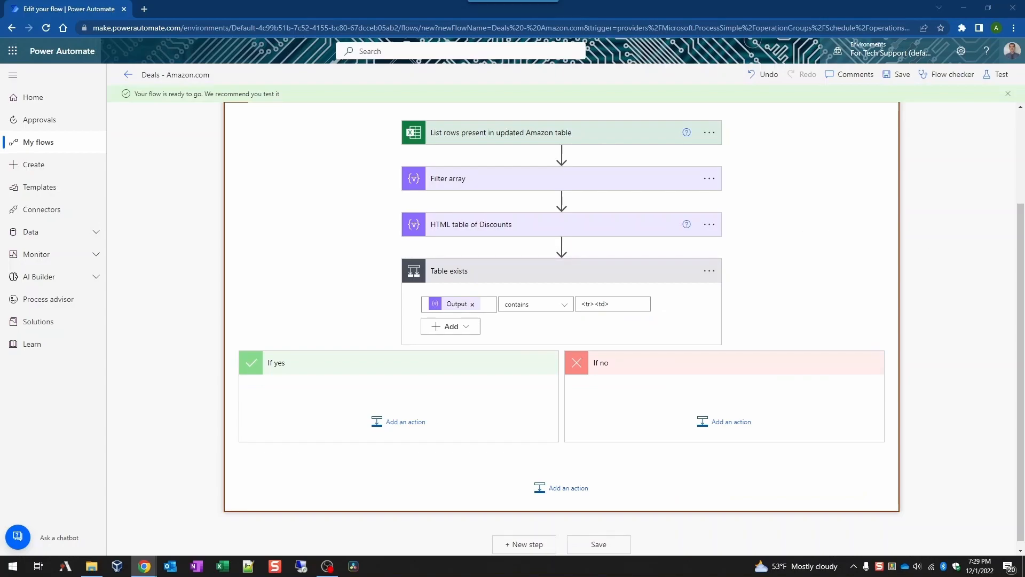
left_click(404, 424)
Step: Add a Compose action to the If yes branch and rename it Discounts
type("compose")
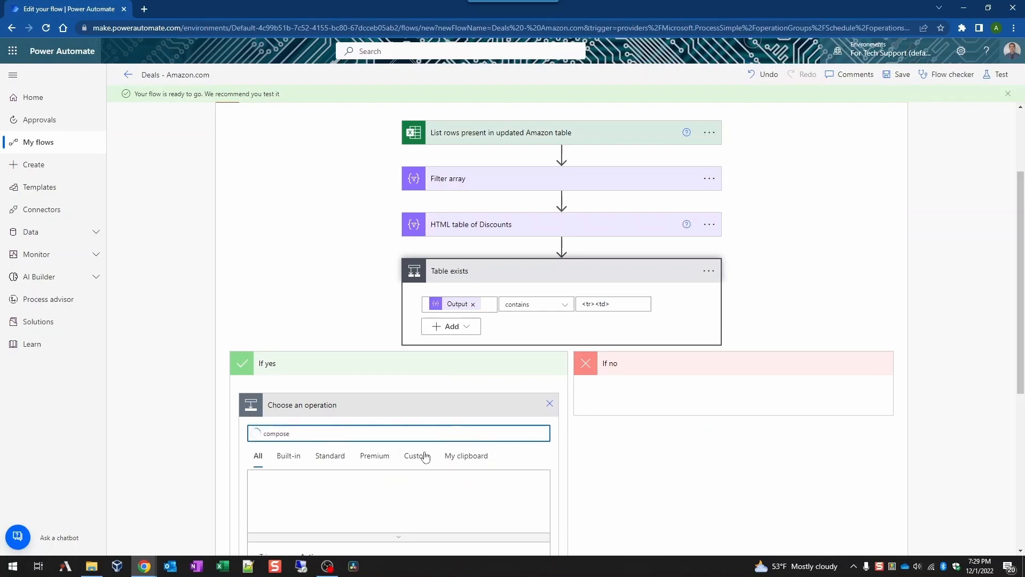
left_click(273, 497)
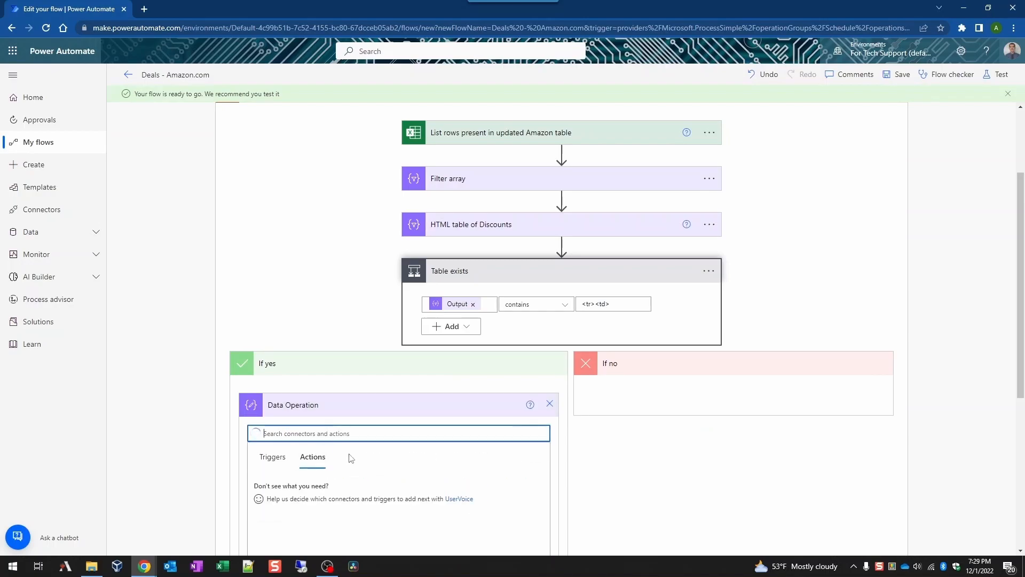
left_click(347, 388)
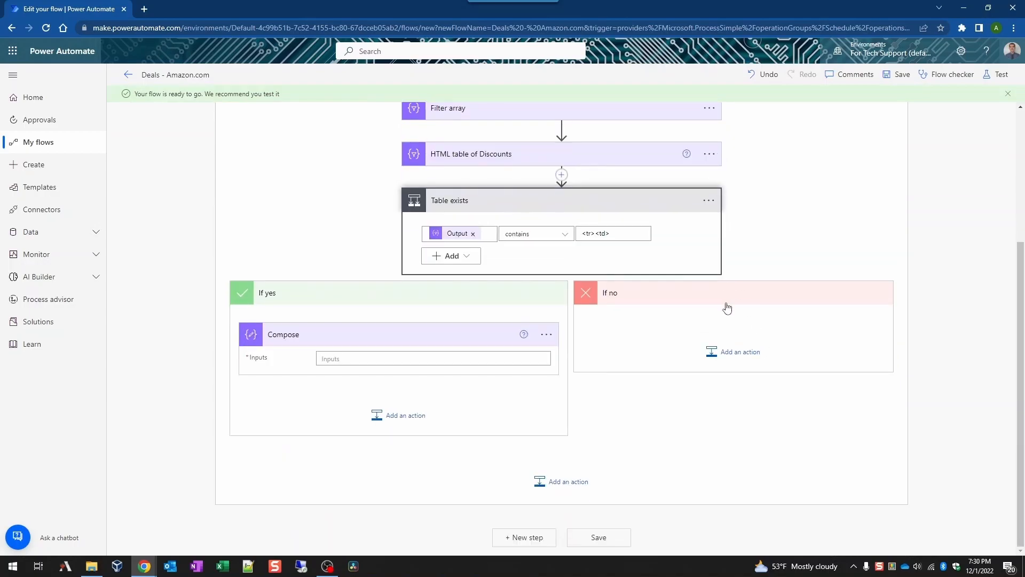
left_click(545, 334)
left_click(589, 370)
type("Discounts")
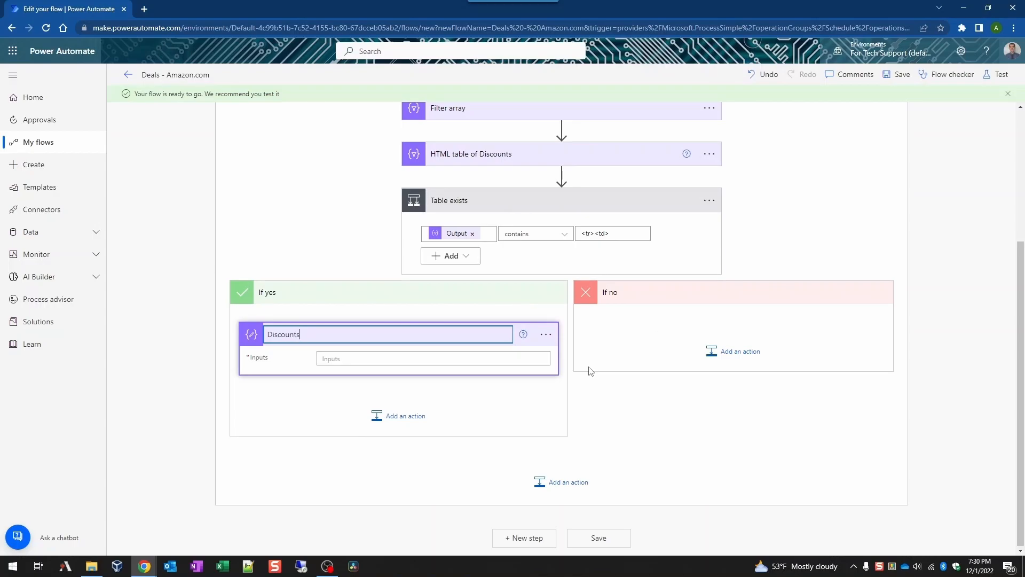
Step: Set the Discounts inputs to the HTML table Output
left_click(423, 357)
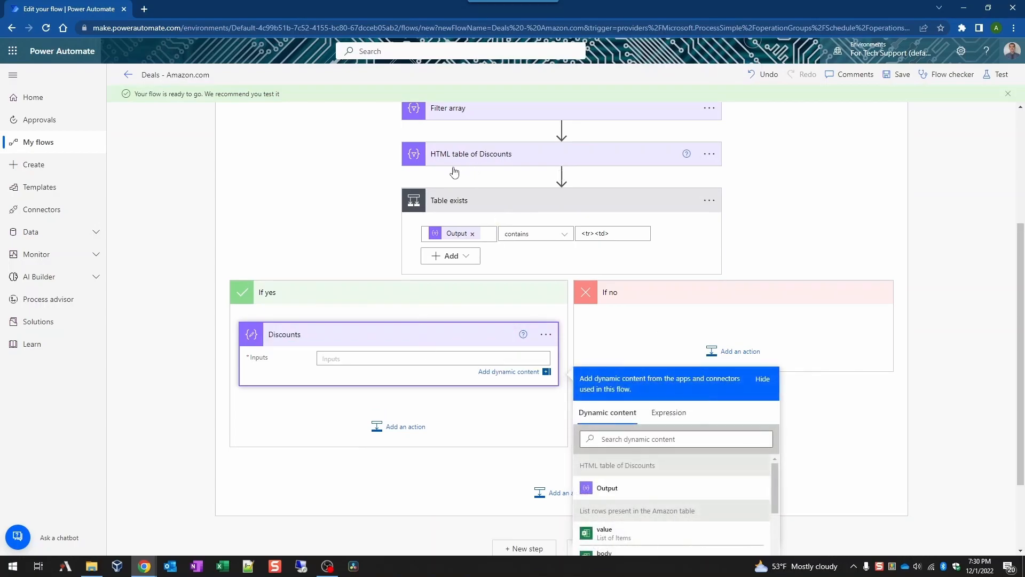
scroll(776, 348, "down", 2)
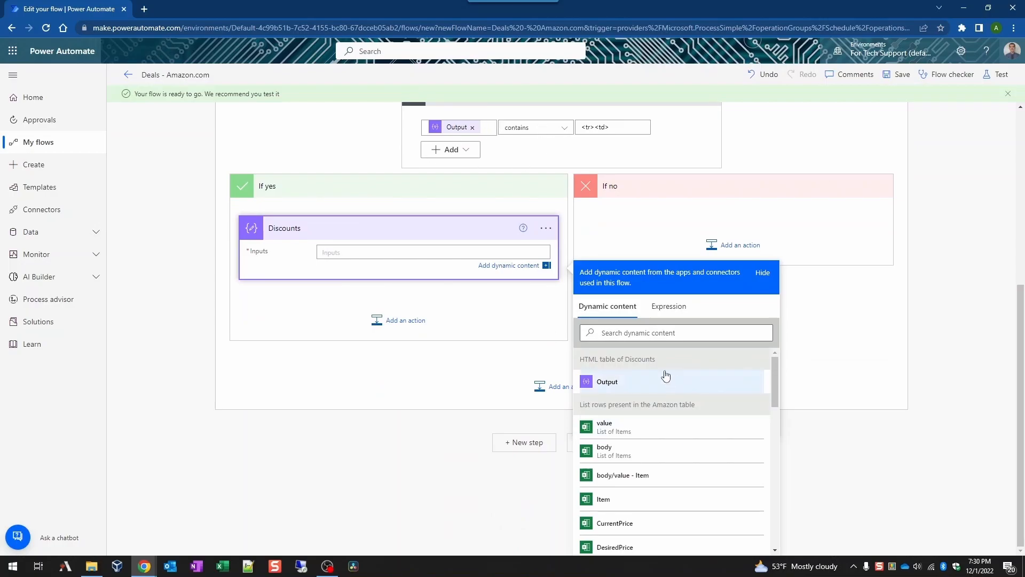
left_click(642, 381)
left_click(353, 382)
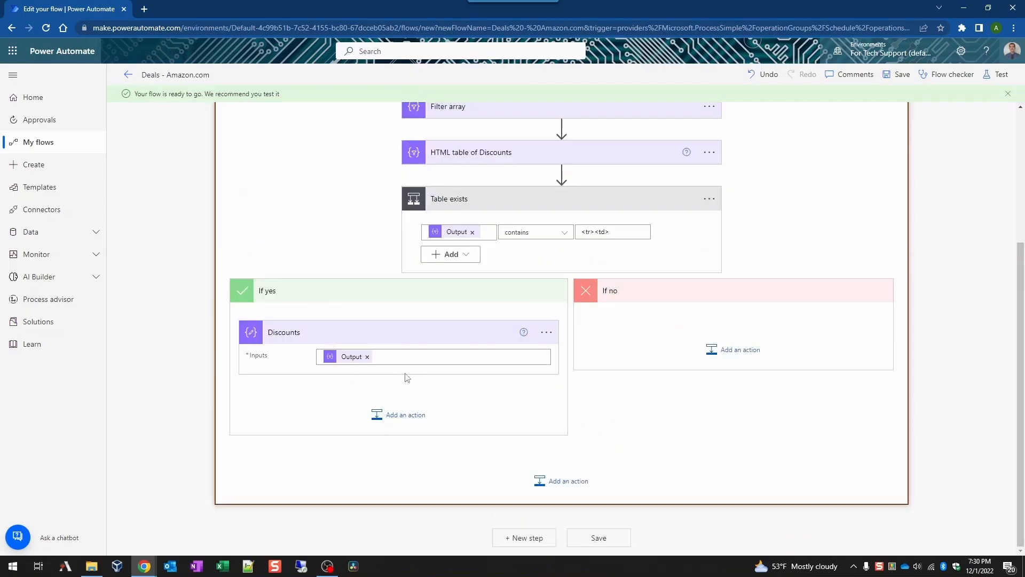
left_click(404, 416)
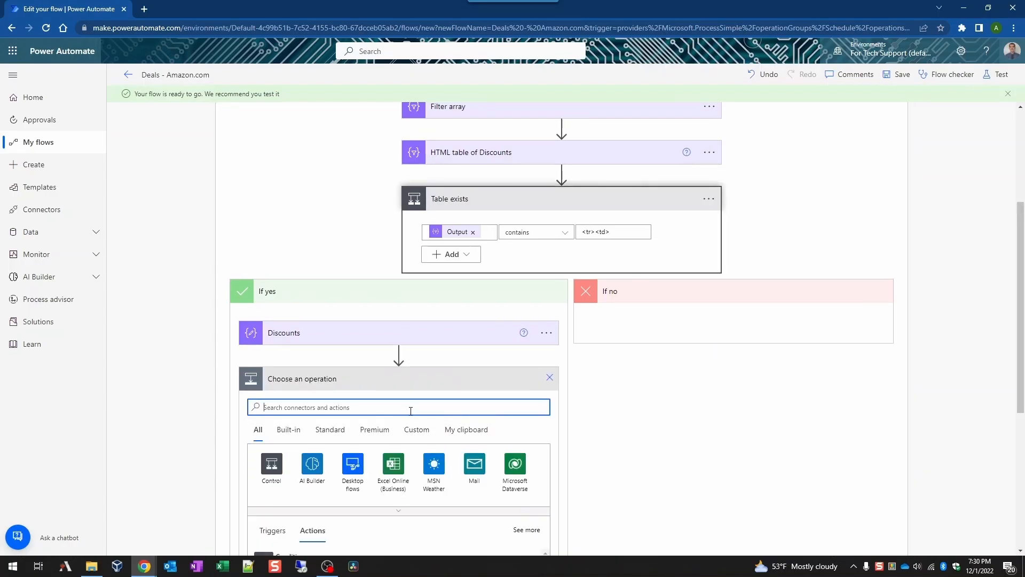
Step: Paste a Compose action from the clipboard below Discounts and rename it CSS code
left_click(461, 432)
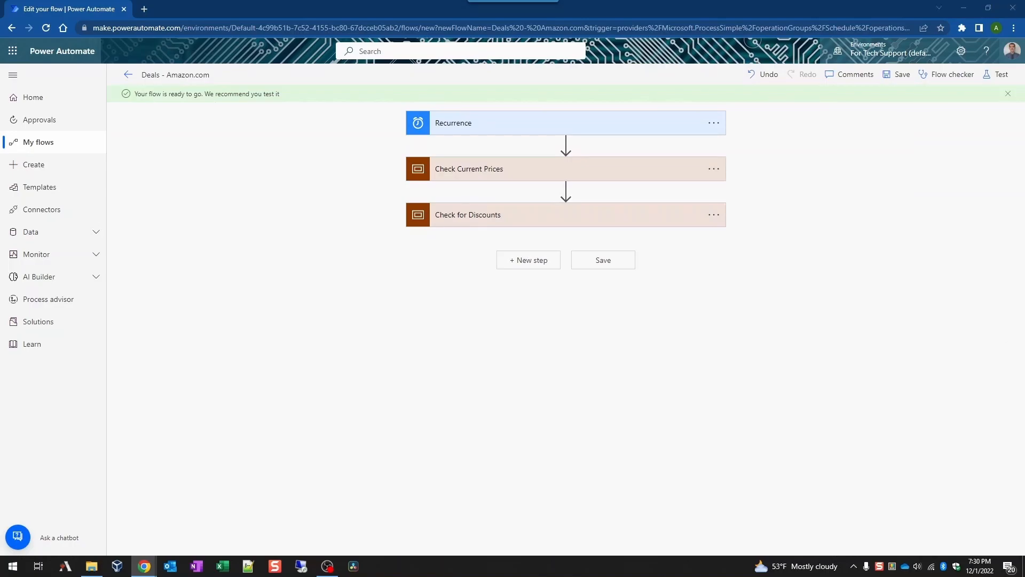
left_click(533, 219)
left_click(484, 393)
scroll(485, 416, "down", 3)
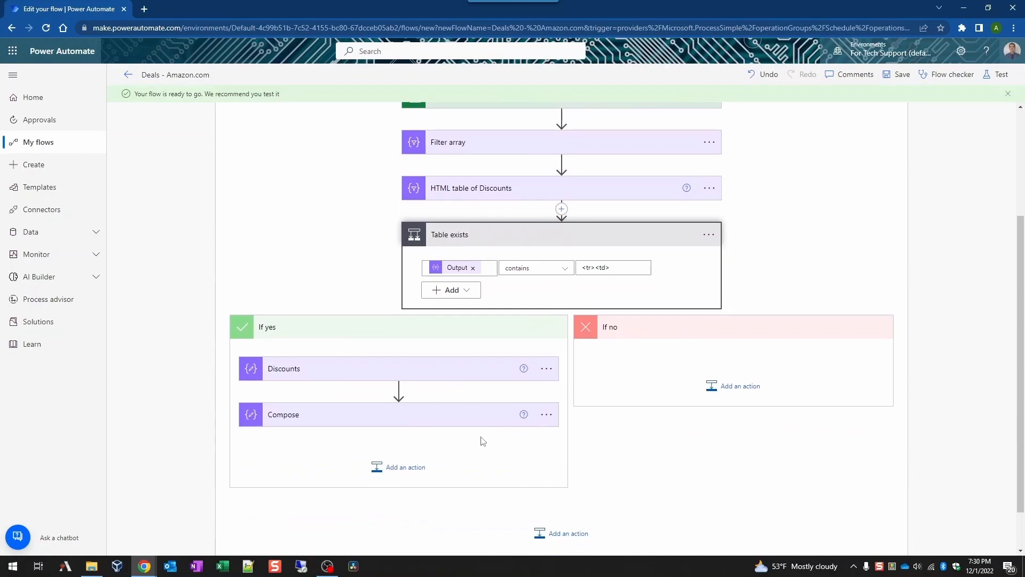
left_click(543, 419)
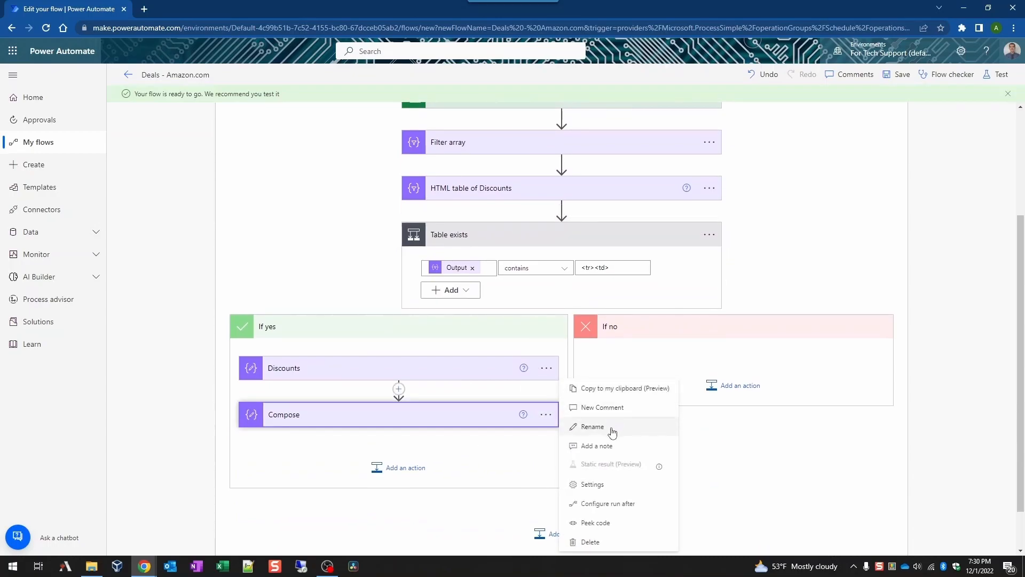
left_click(612, 427)
type("CSS code")
left_click(479, 454)
Step: Fill CSS code's inputs with the table, thead and th/td styling rules
left_click(453, 417)
scroll(652, 399, "down", 2)
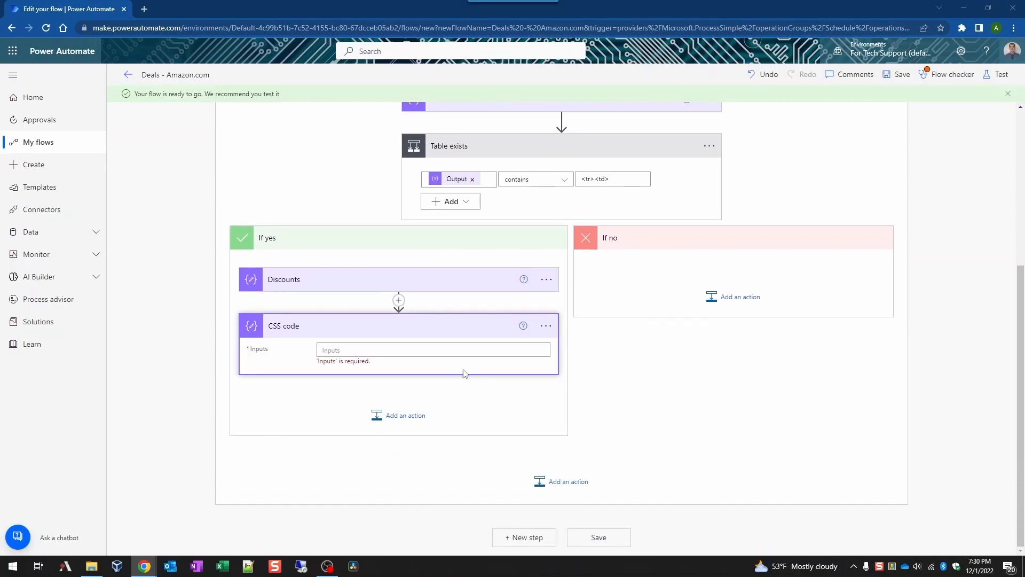
left_click(451, 348)
type("table {   border: 1px ridge black;   color: #ffffff;   width: max-content; } thead {   color: white; } th, td {   background-color: #000000; }")
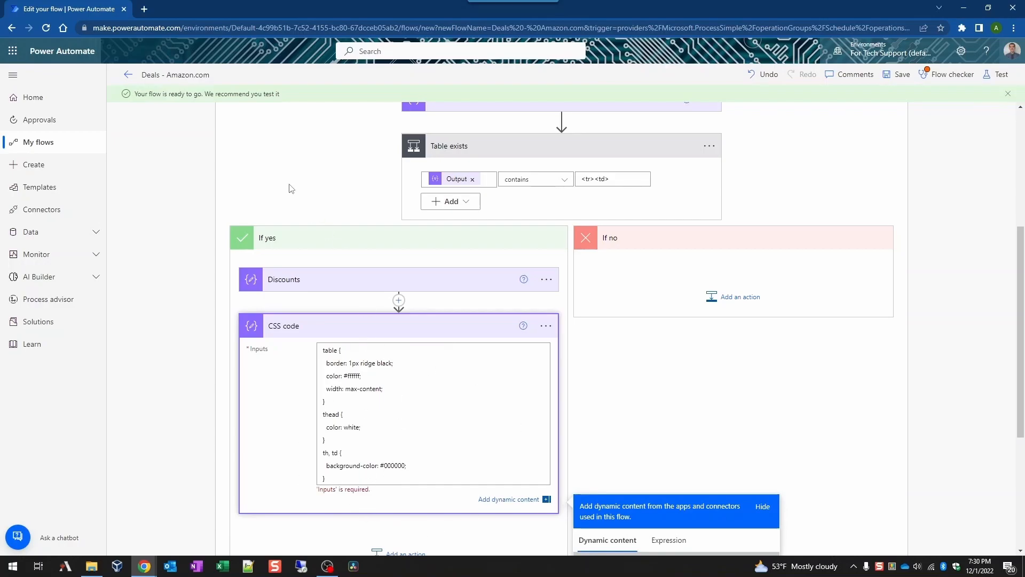
left_click(295, 200)
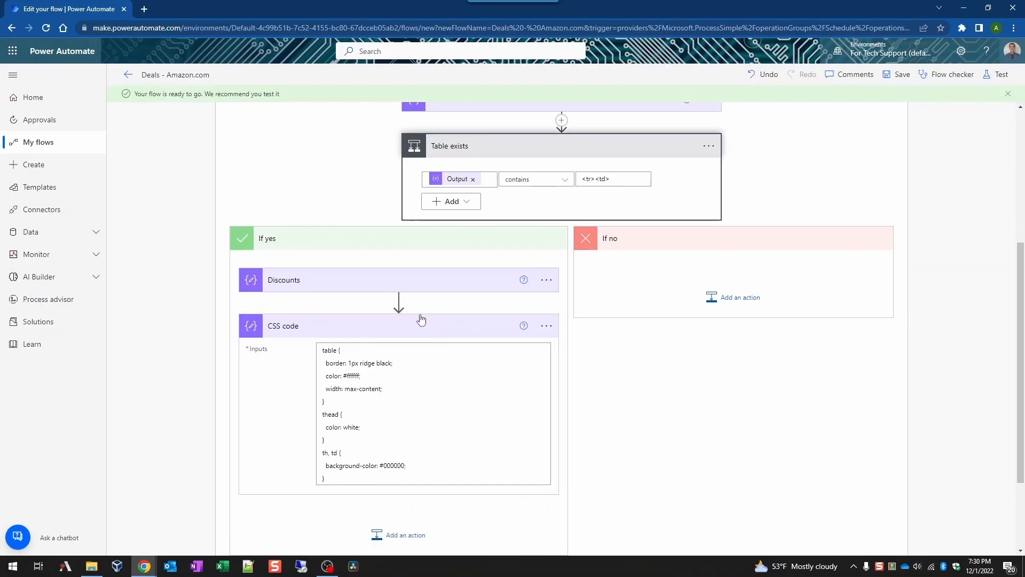
left_click(430, 328)
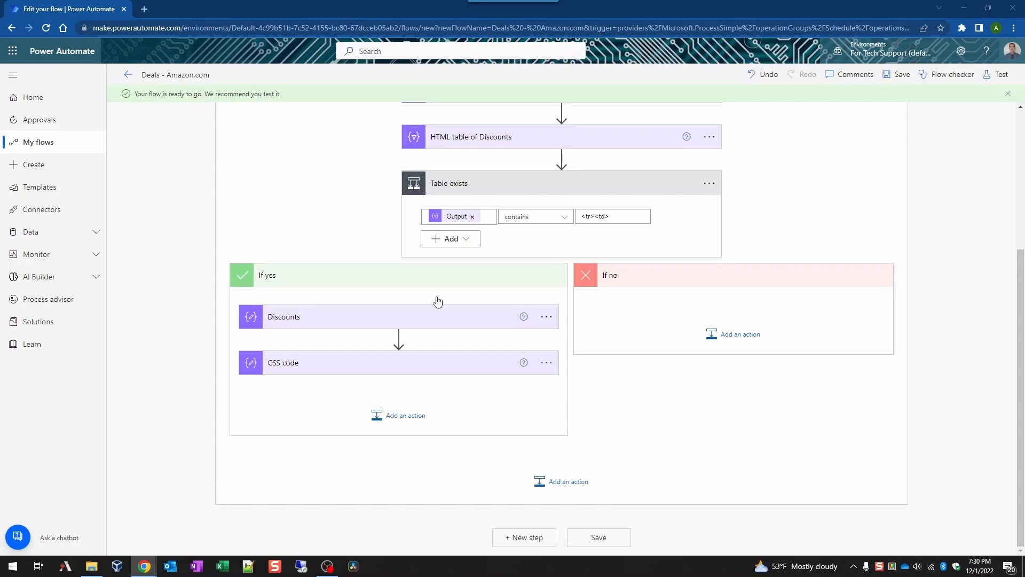
Step: Add an Office 365 Outlook Send an email (V2) action below CSS code
left_click(400, 415)
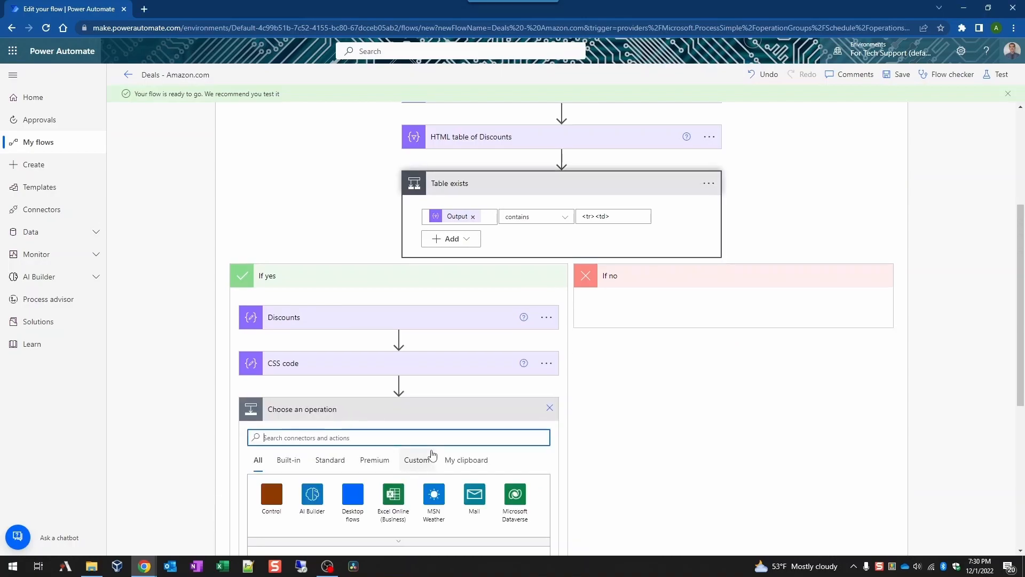
type("se")
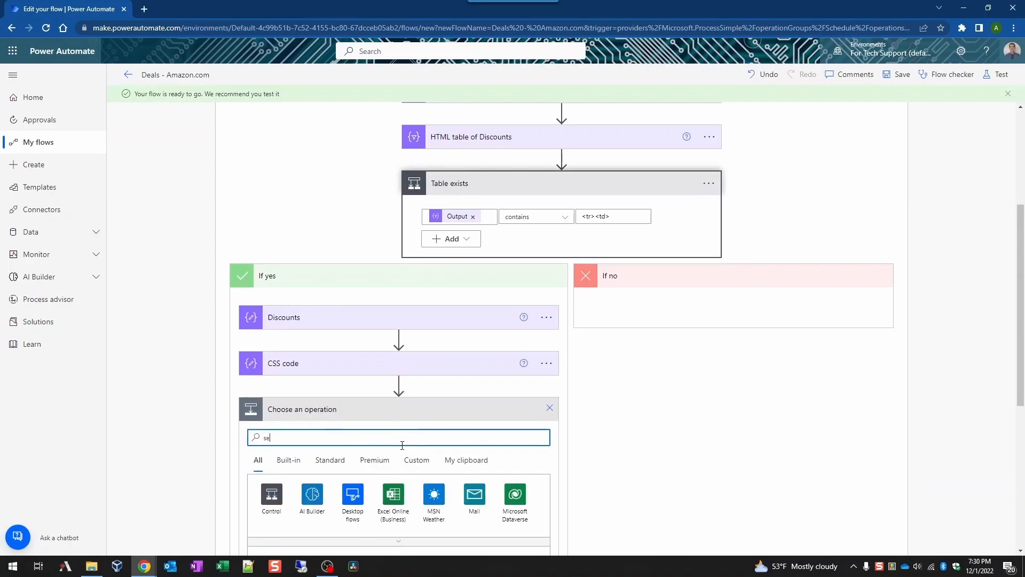
type("nd an email")
scroll(521, 362, "down", 4)
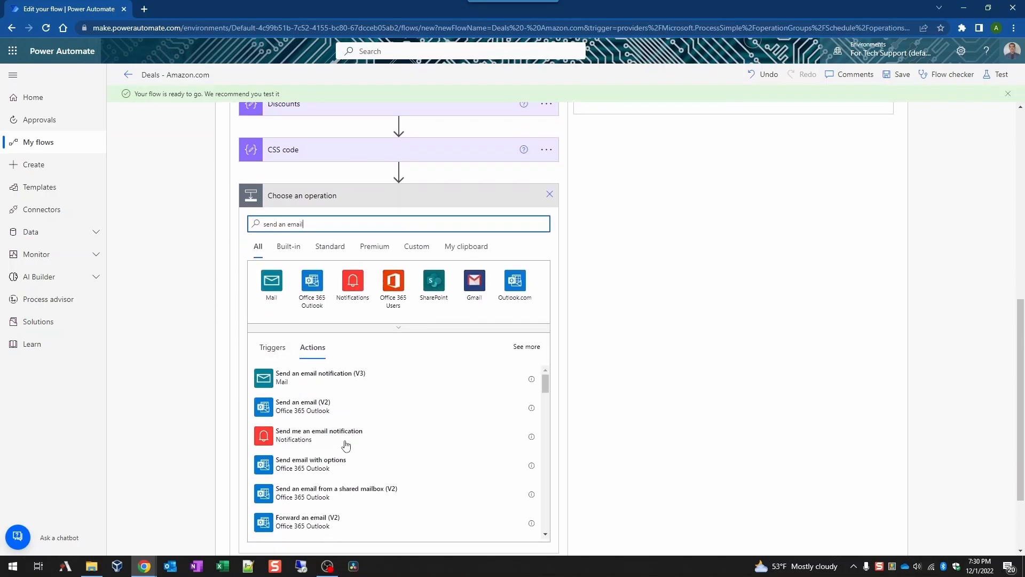
left_click(327, 404)
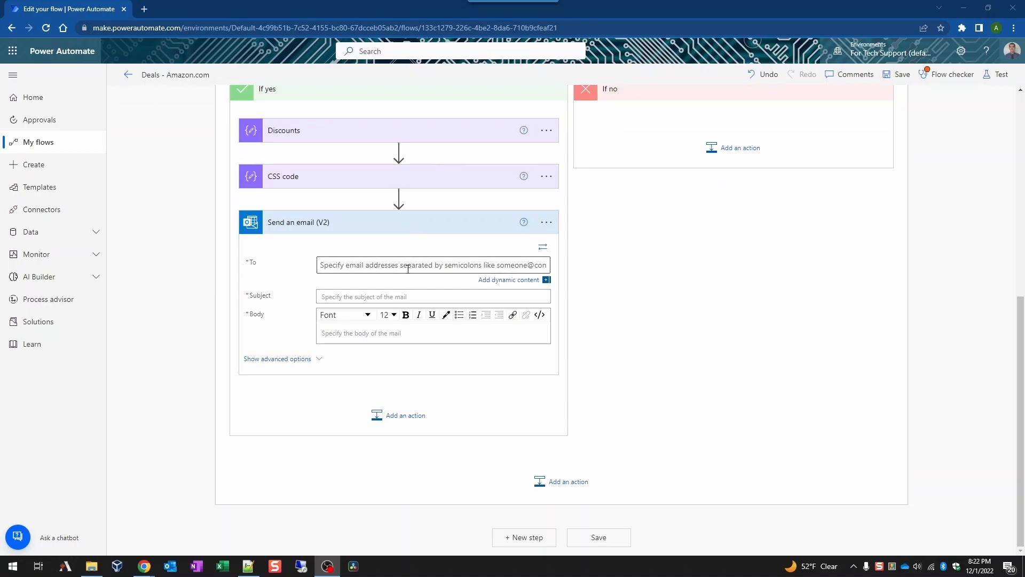
Step: Address the email to the suggested recipient with subject 'Discounts on Amazon.com items'
left_click(408, 266)
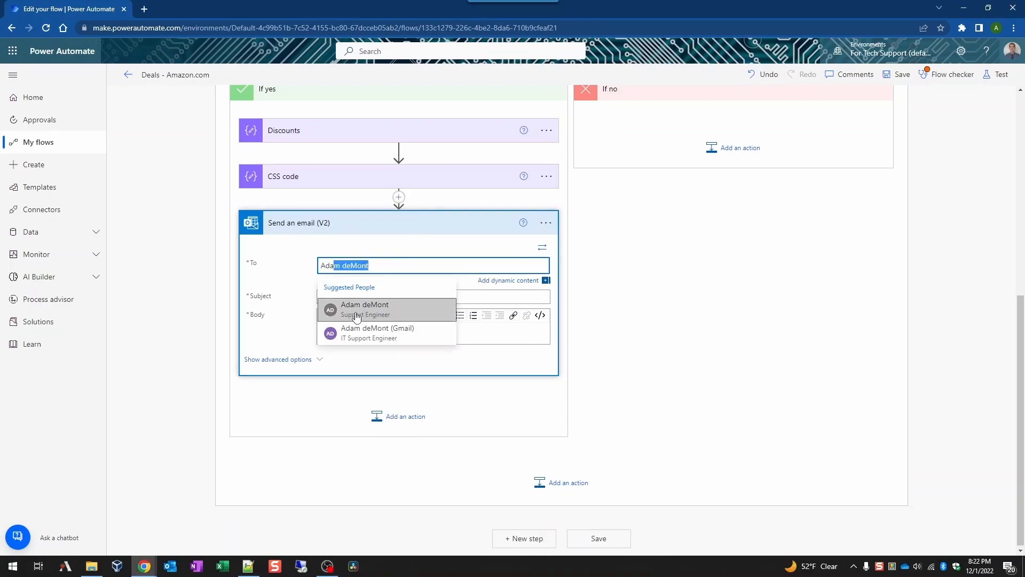
left_click(357, 317)
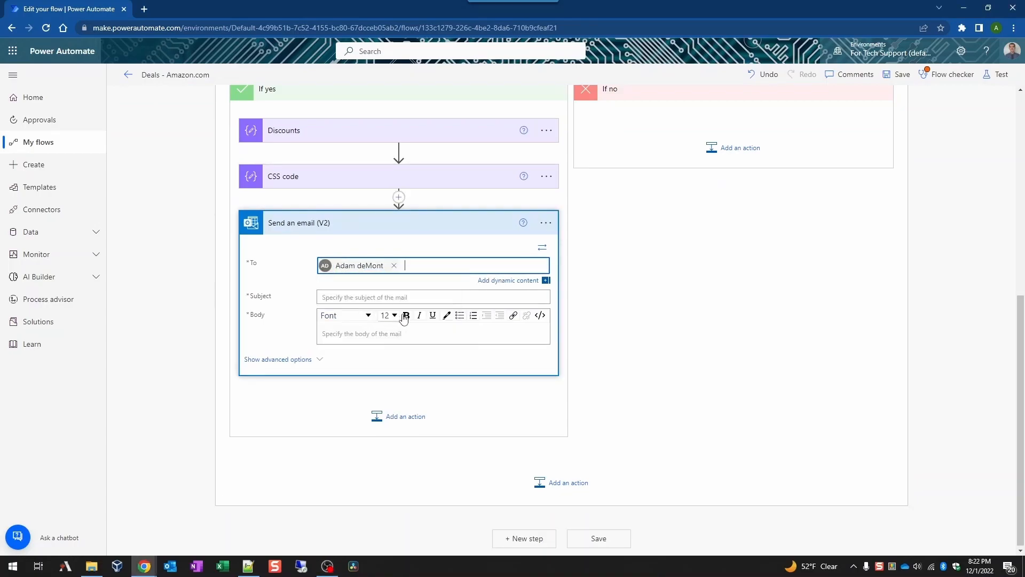
left_click(620, 290)
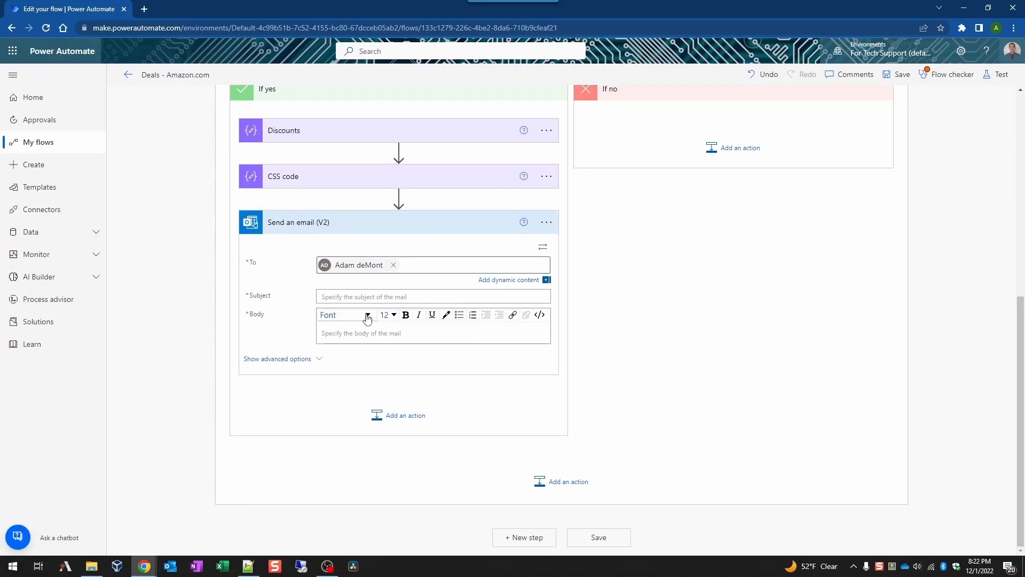
left_click(375, 298)
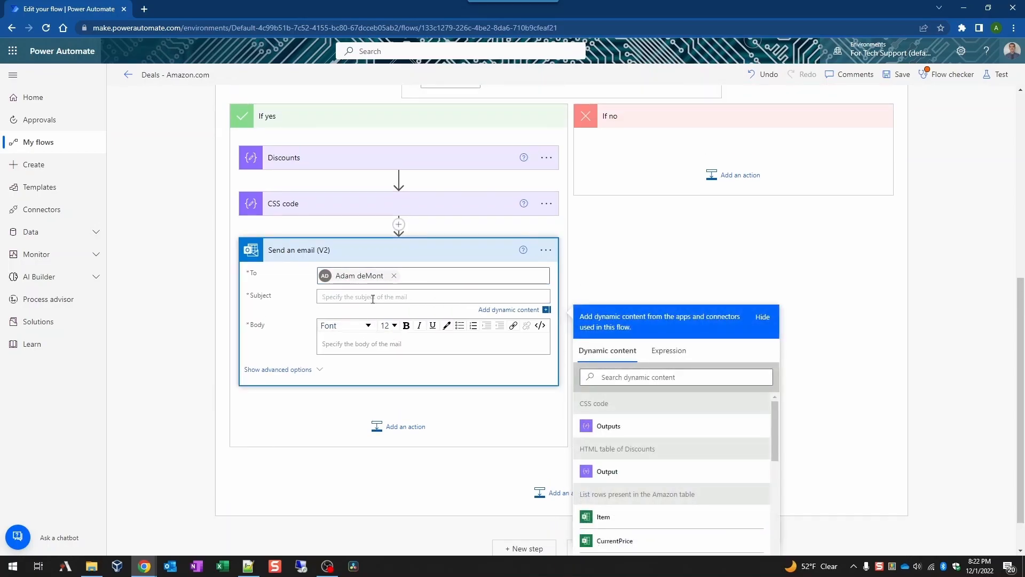
type("Discounts on Amazon.com items")
left_click(619, 264)
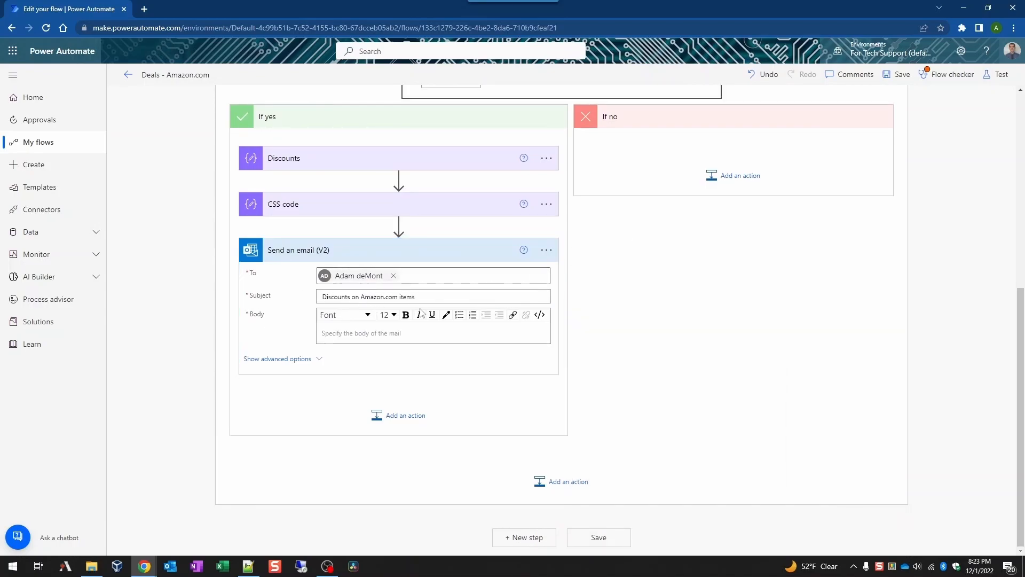
left_click(516, 336)
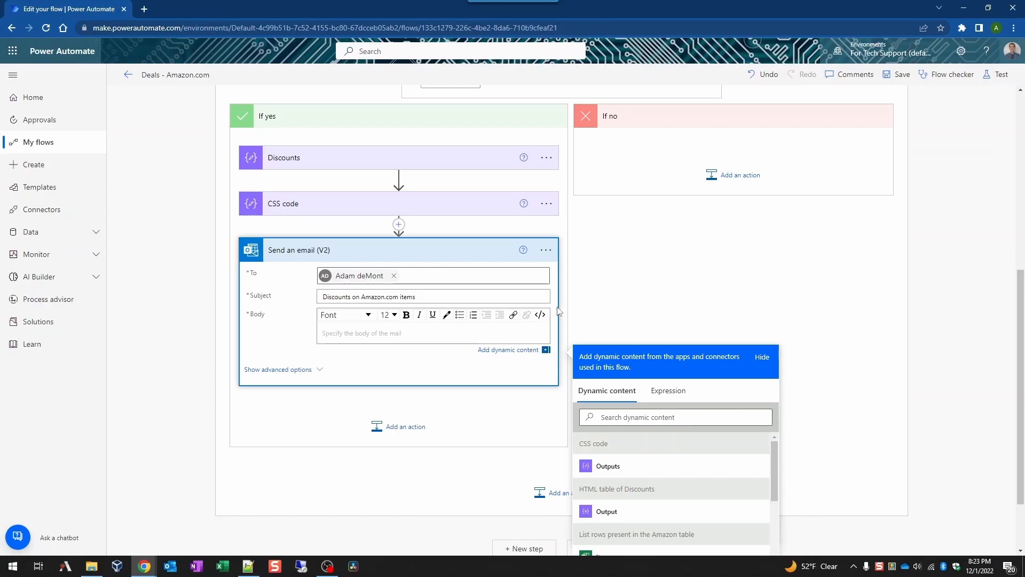
Step: Replace the email body with HTML putting CSS code Outputs in a style block and the table in the body, then save
left_click(541, 316)
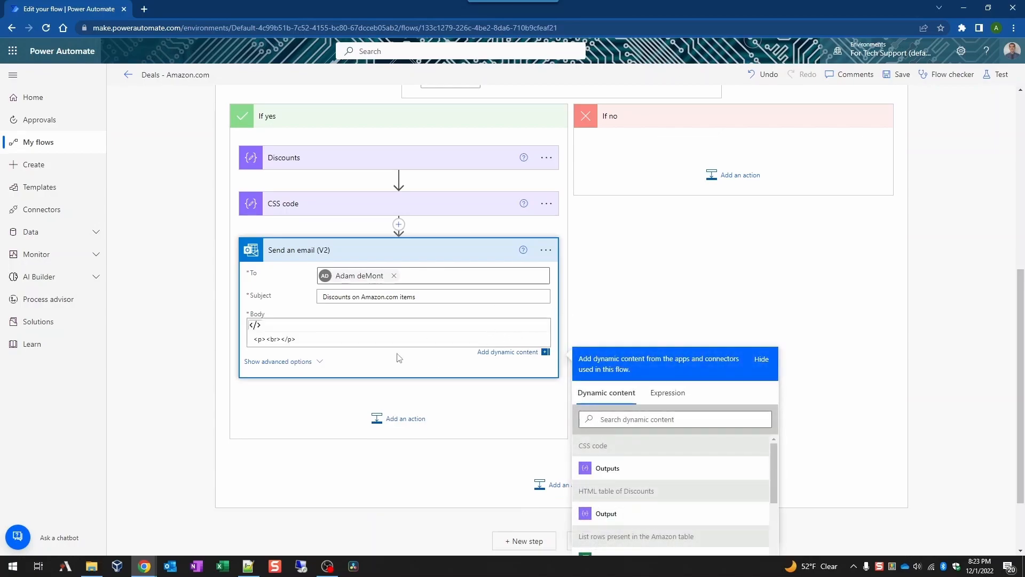
left_click_drag(299, 338, 190, 335)
key("BackSpace")
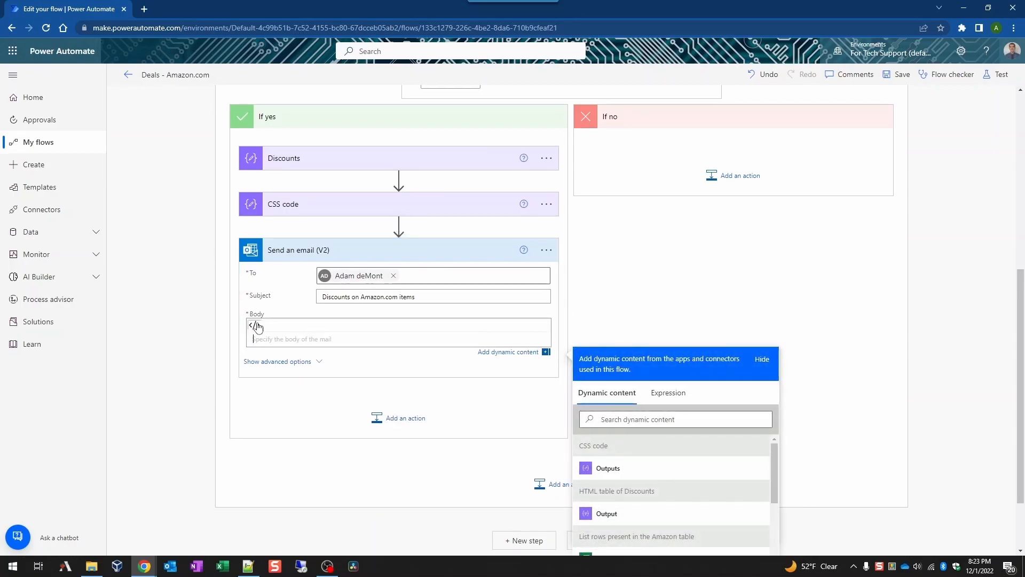
key("ctrl+v")
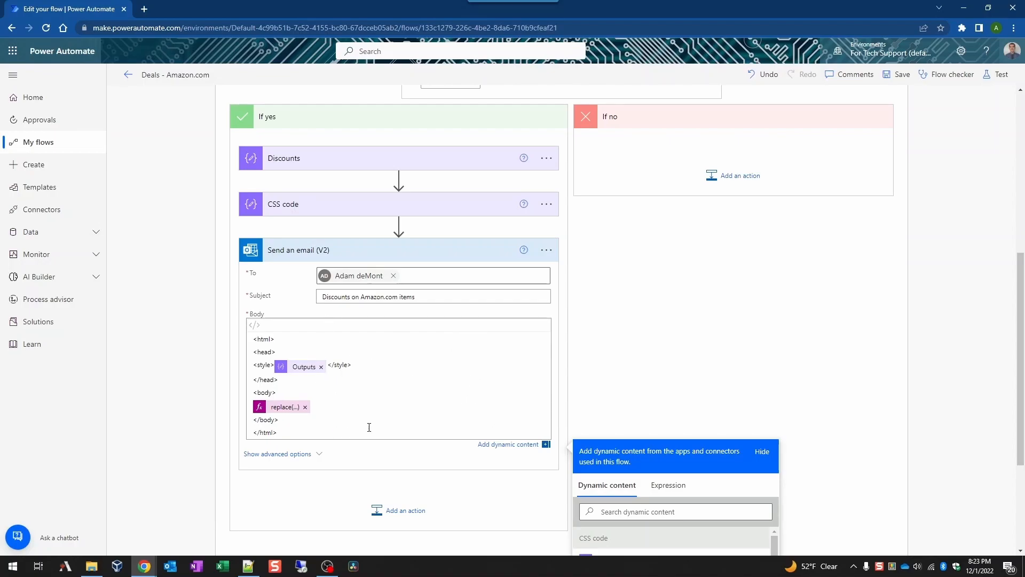
left_click(767, 378)
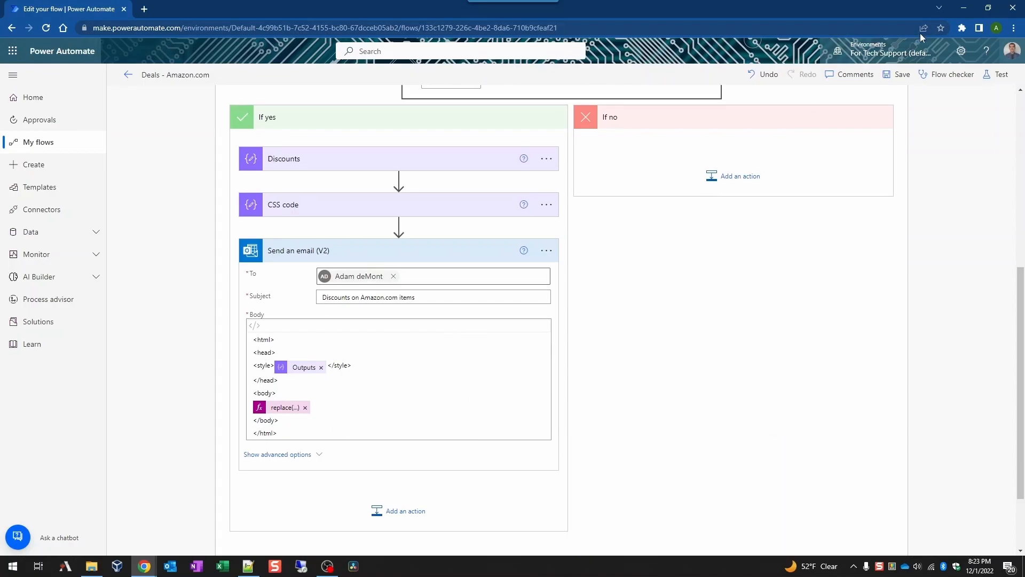
left_click(901, 75)
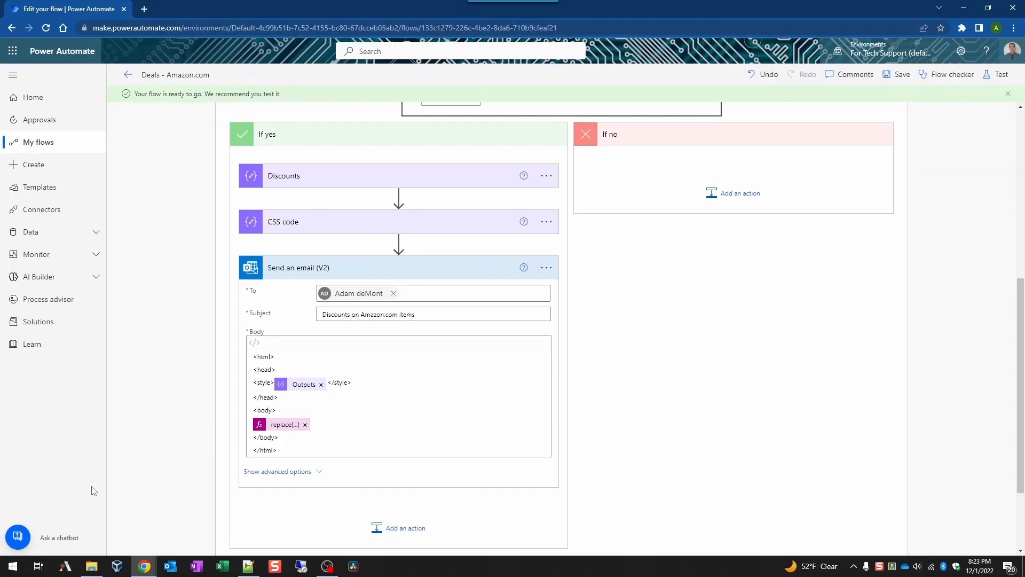
left_click(91, 565)
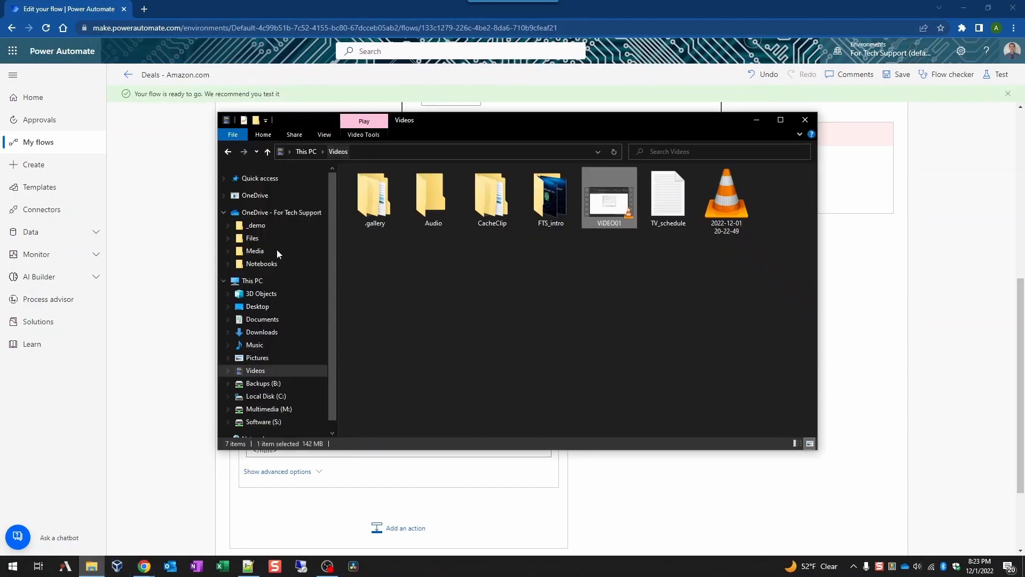
Step: View the Wish list workbook from OneDrive _demo online, then return to the flow editor
left_click(254, 238)
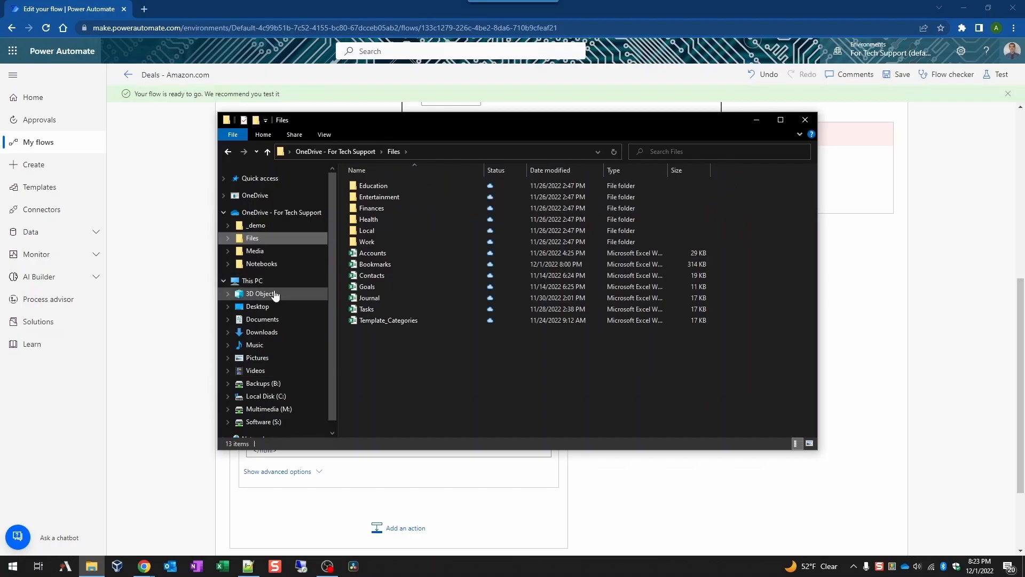
left_click(257, 225)
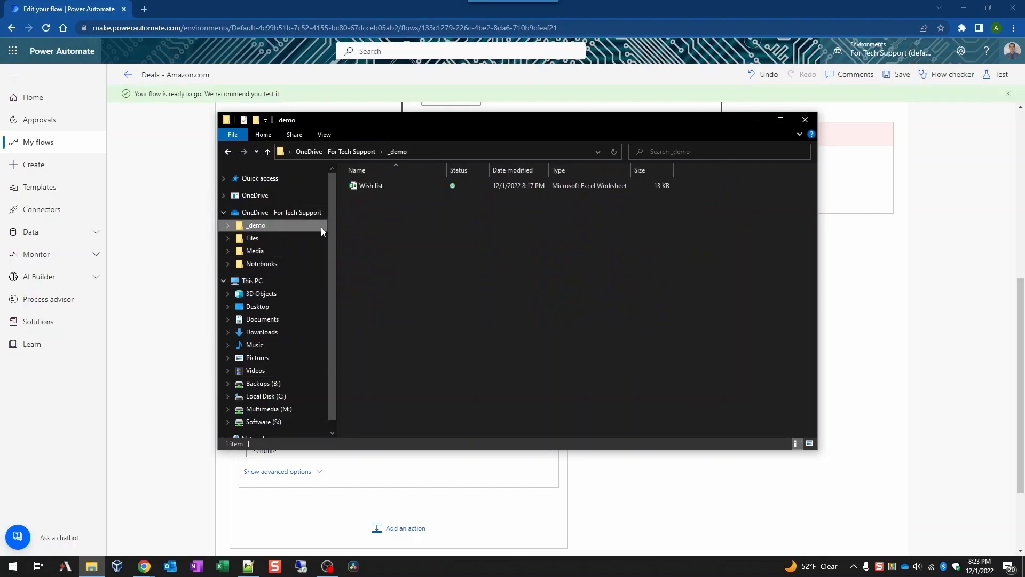
right_click(376, 185)
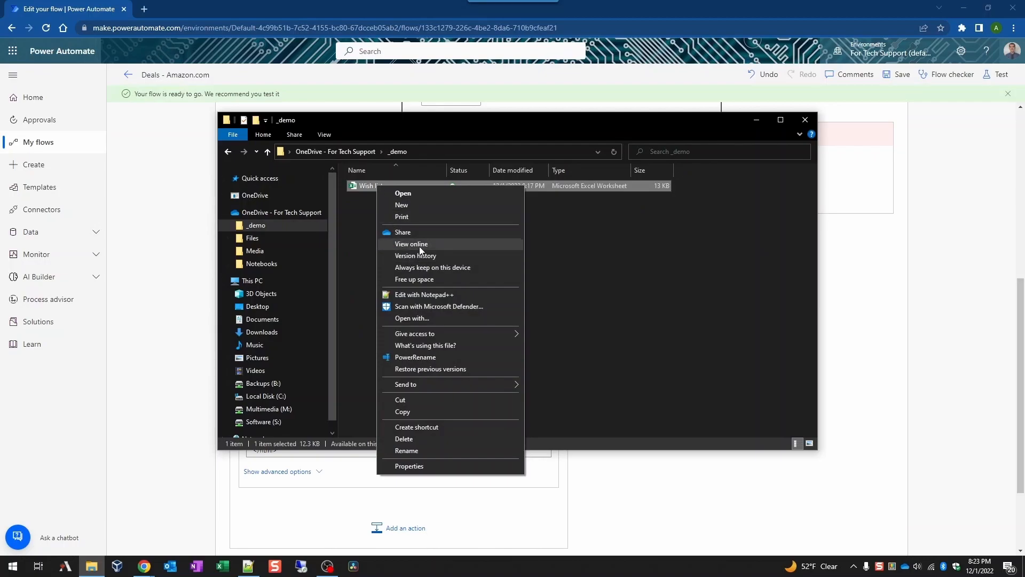
left_click(420, 243)
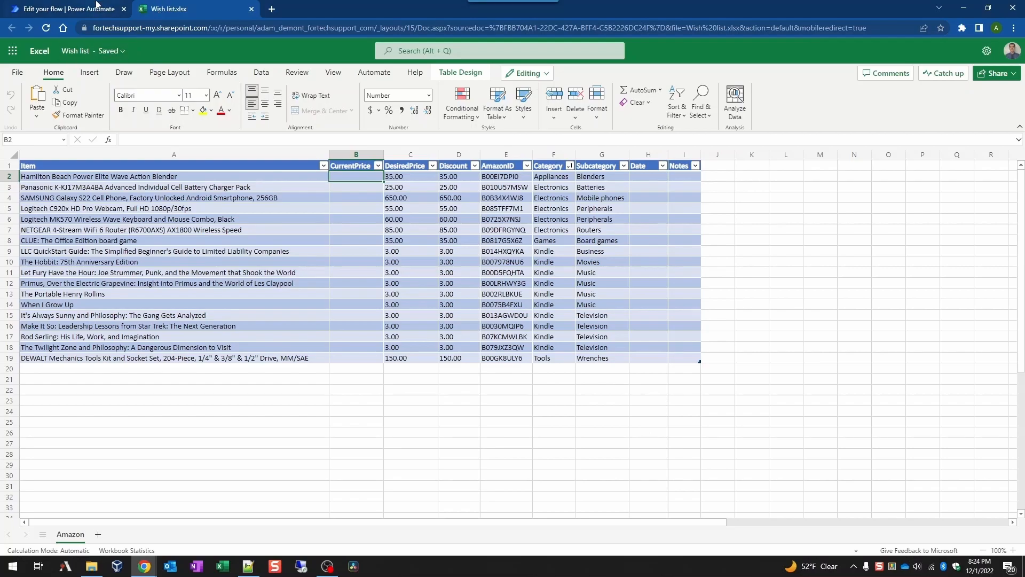
left_click(73, 6)
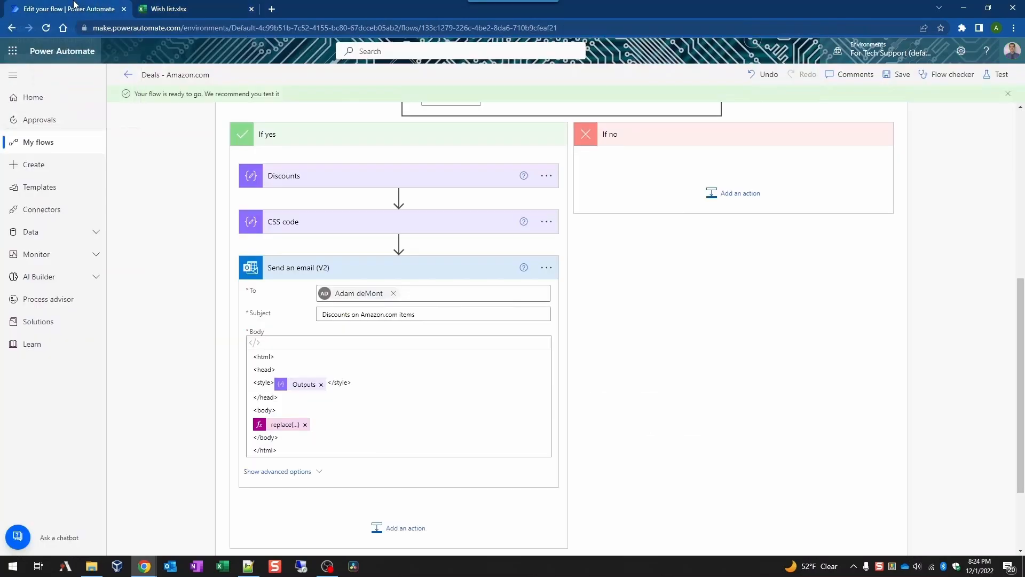
Step: Run a manual test of the Deals - Amazon.com flow
left_click(1002, 74)
left_click(880, 102)
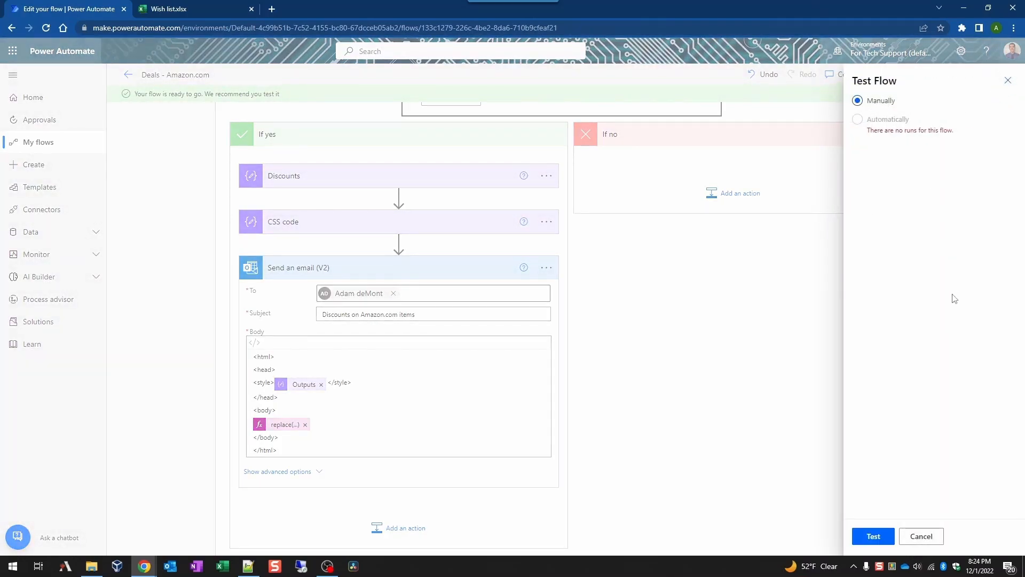
left_click(879, 541)
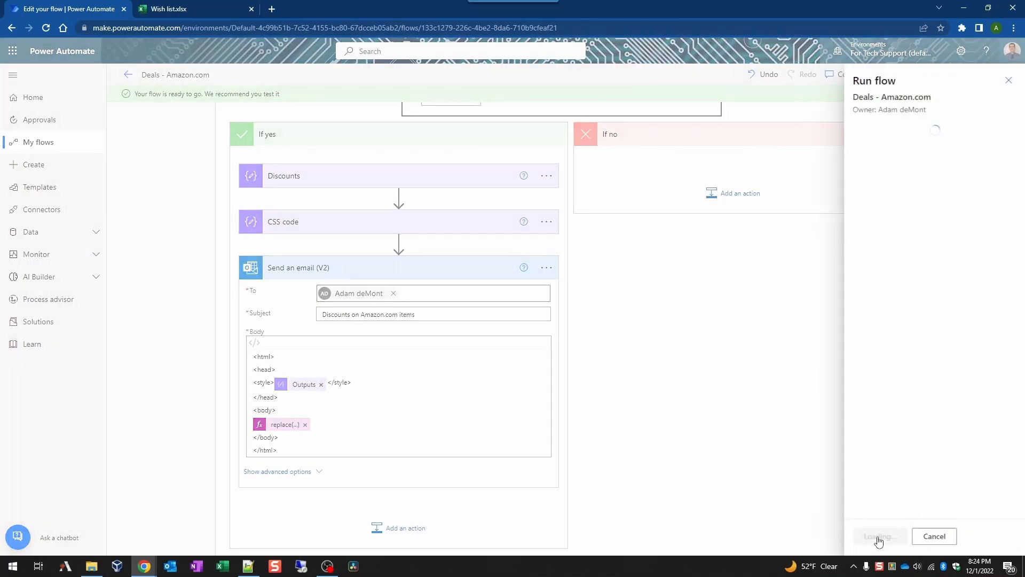
left_click(880, 541)
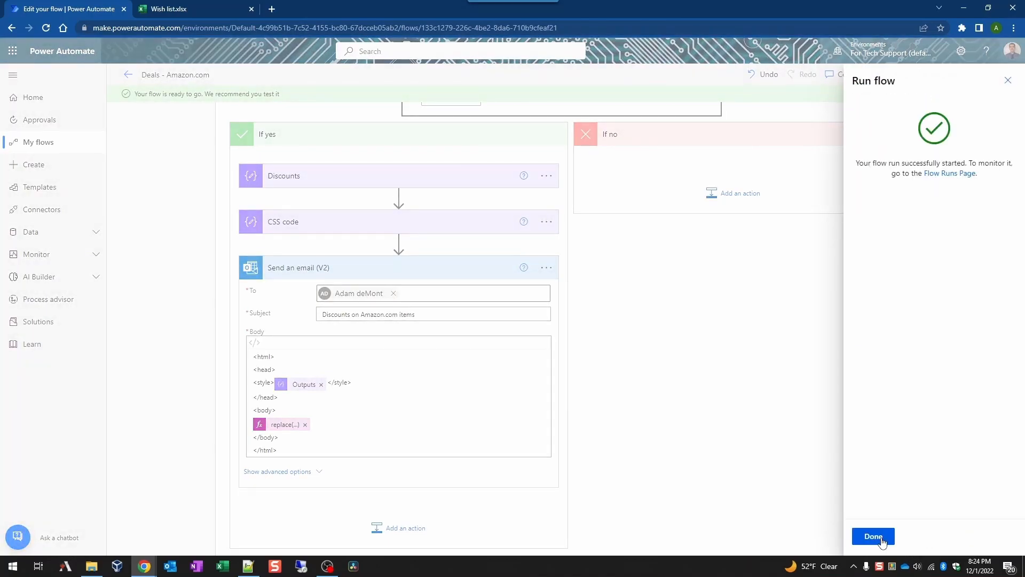
left_click(881, 538)
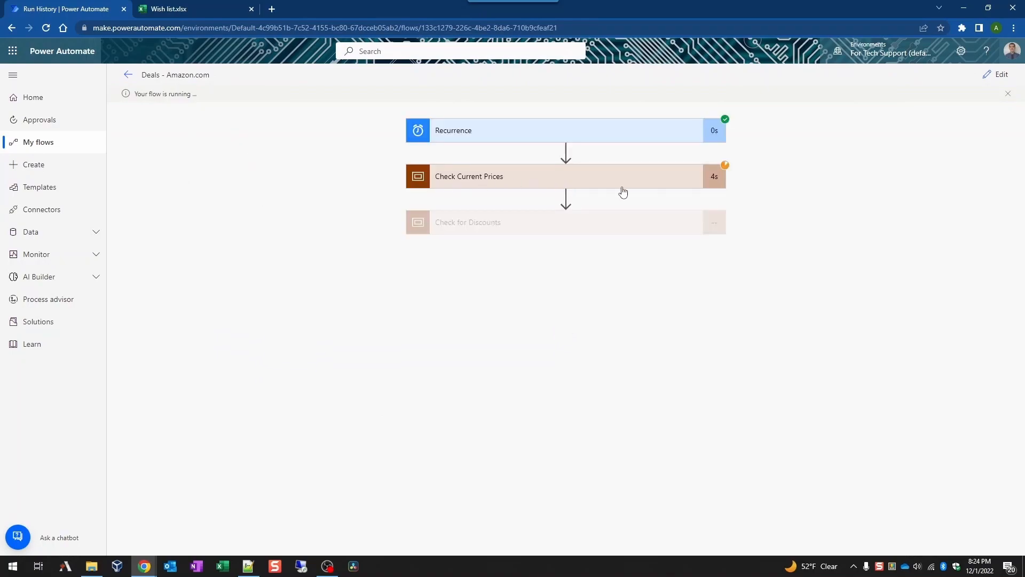
Step: Watch the Check Current Prices Apply to each loop progress, then switch to the Wish list workbook
left_click(638, 186)
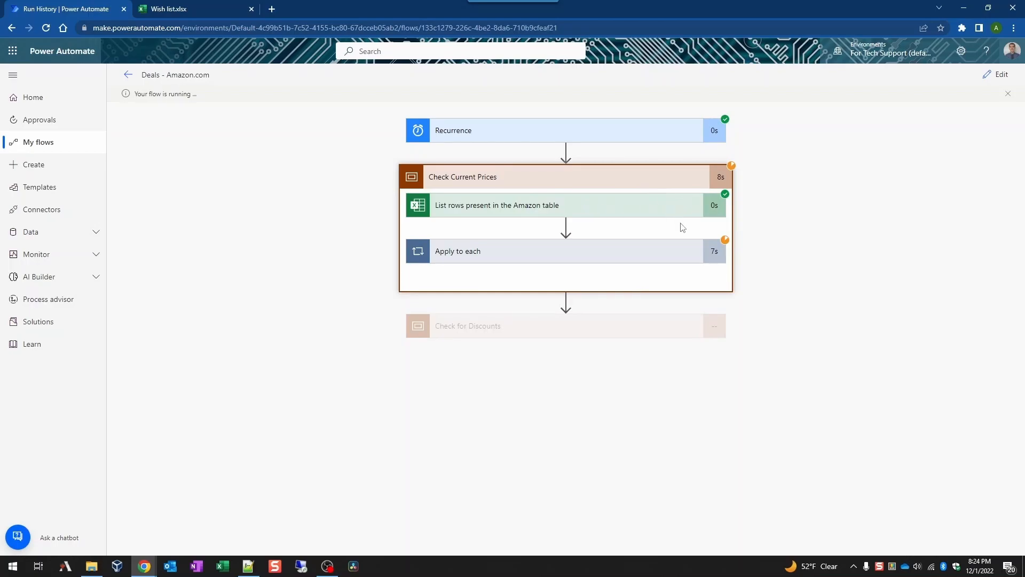
left_click(611, 259)
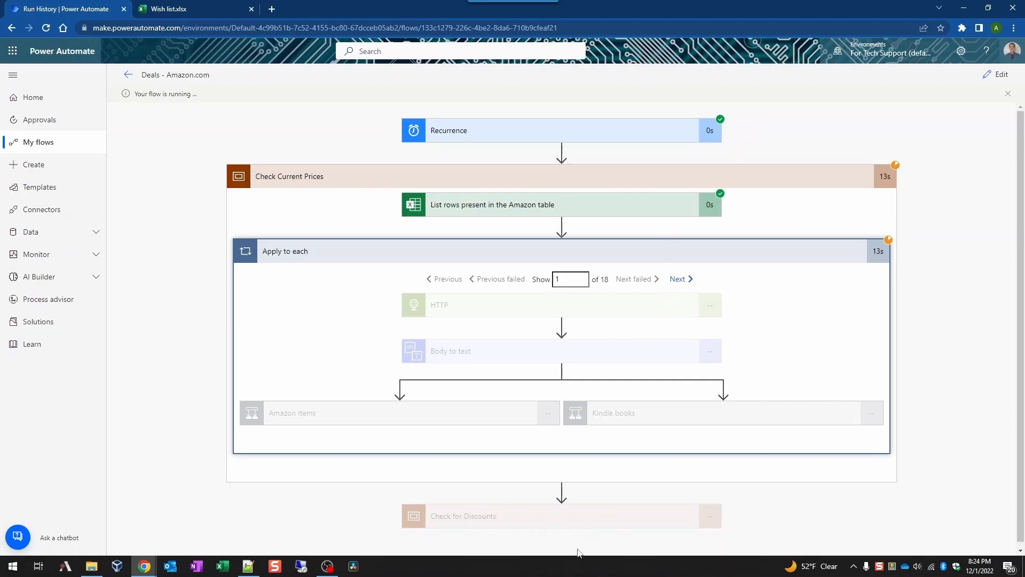
left_click(178, 9)
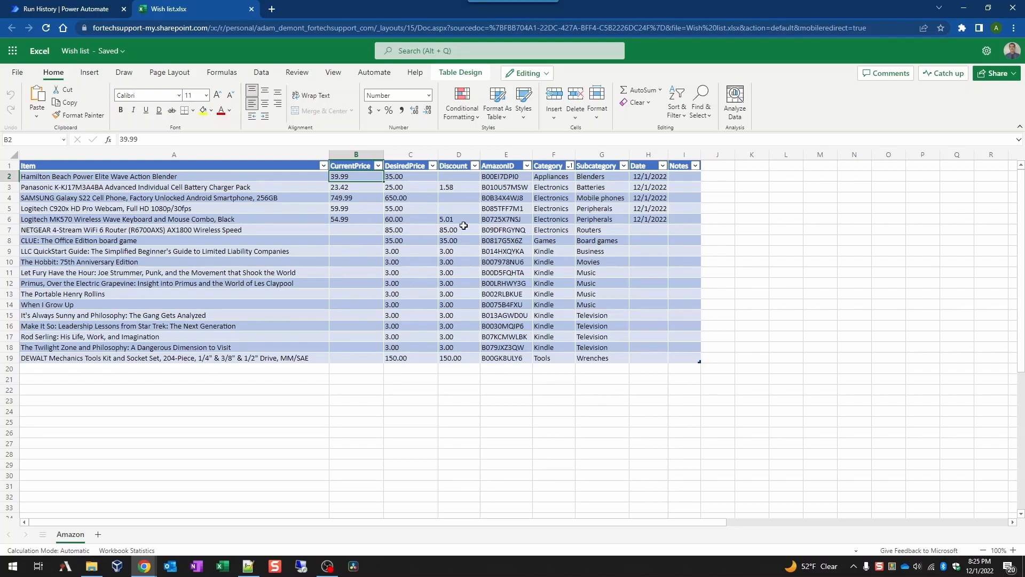
Step: Inspect the updated desired and current prices in rows 15, 18–19 and B3, then return to run history
left_click_drag(393, 347, 395, 357)
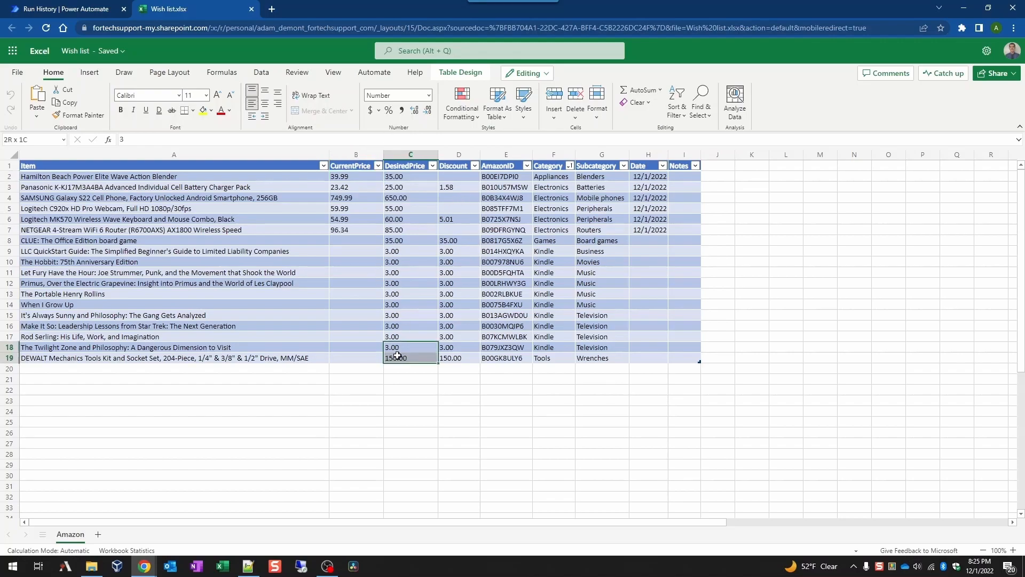
left_click(416, 313)
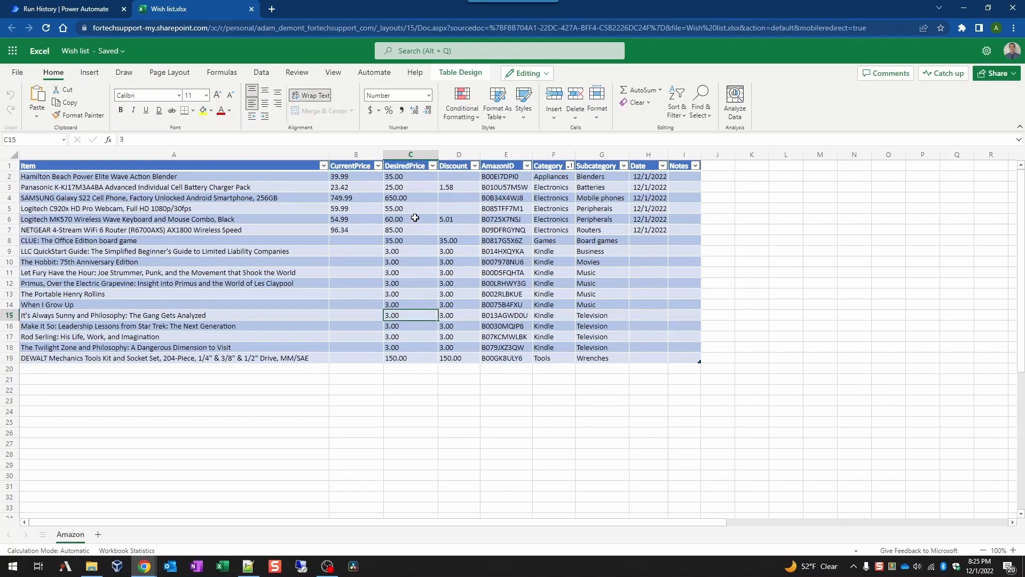
left_click(342, 187)
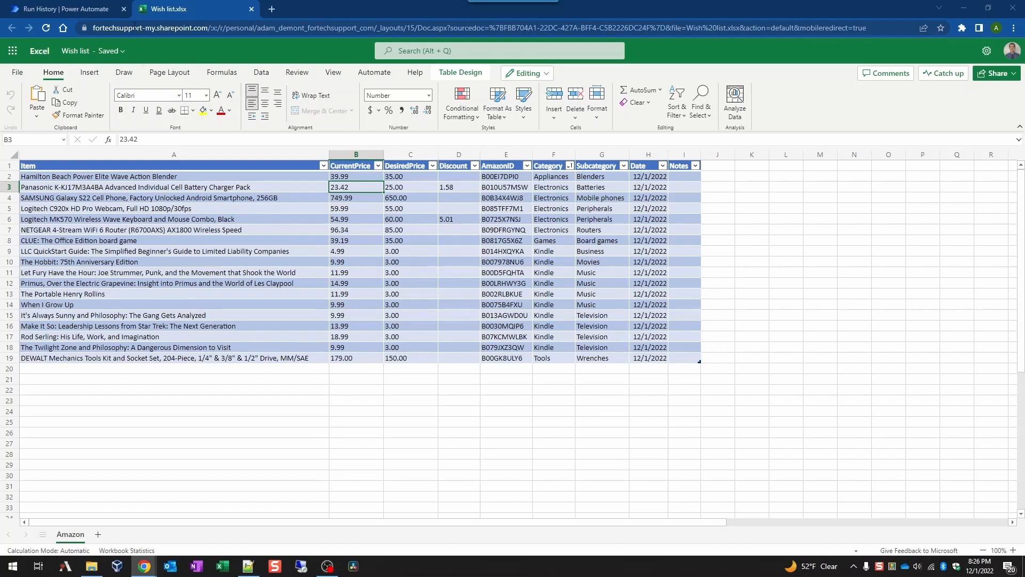
left_click(83, 11)
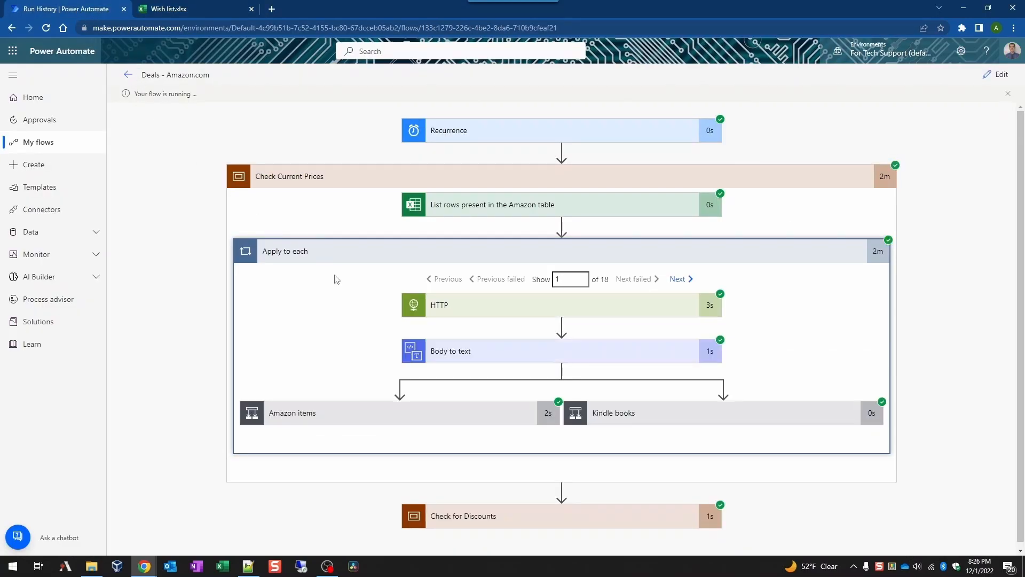
Step: Verify the Check for Discounts steps succeeded and bring the 'Discounts on Amazon.com items' email into full view
left_click(642, 184)
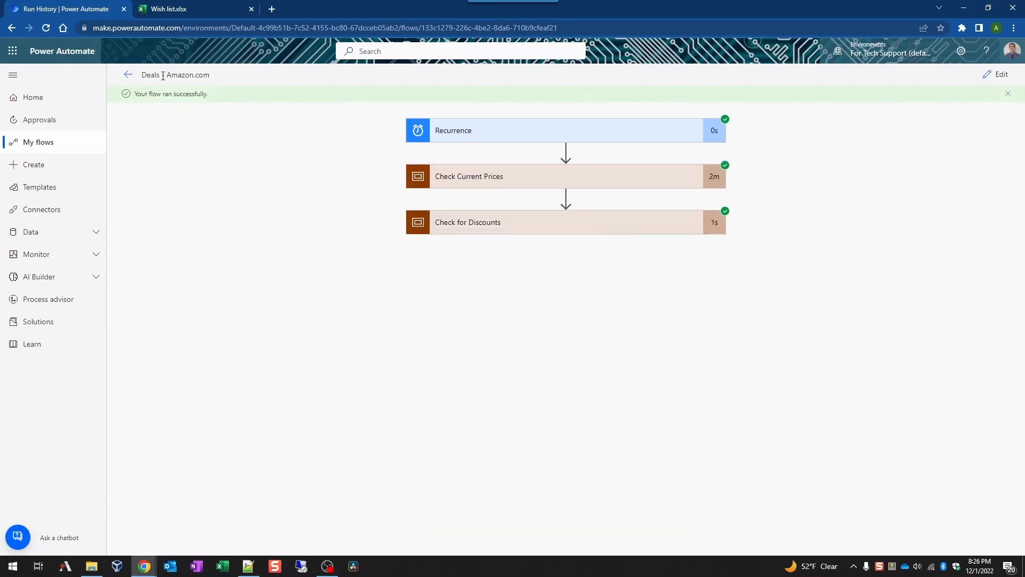
left_click(637, 229)
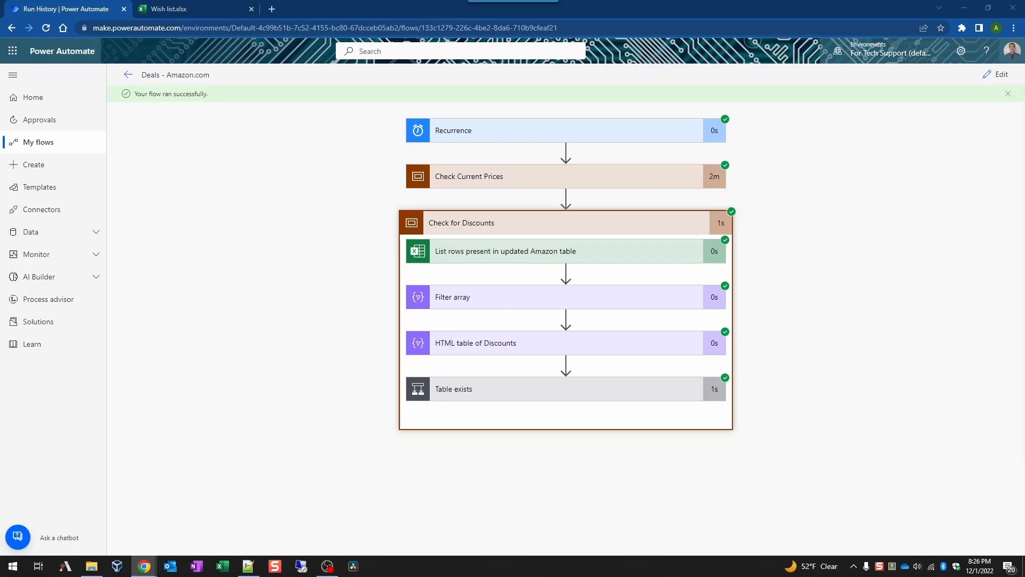
left_click_drag(1024, 347, 426, 1)
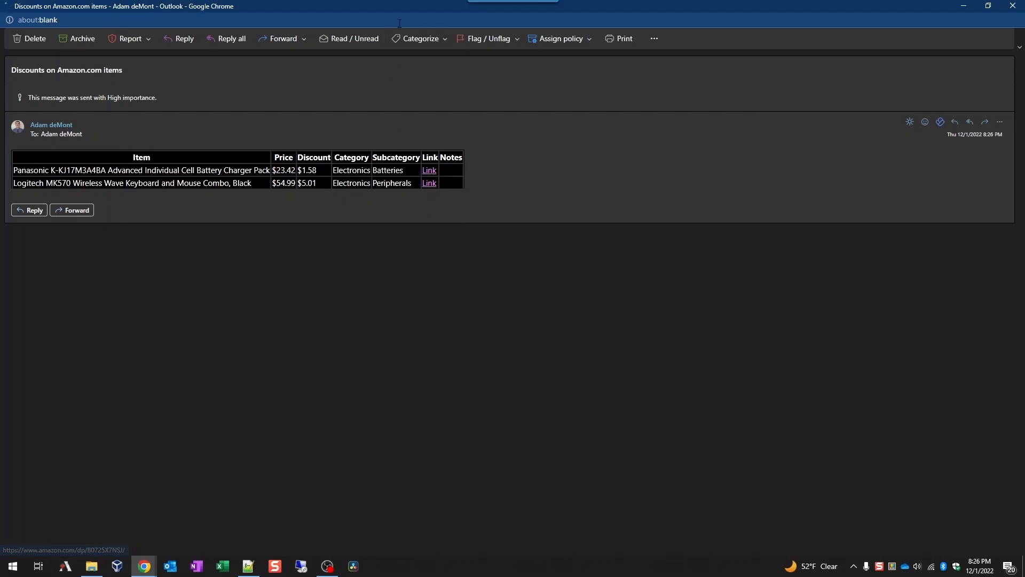
mouse_move(383, 2)
left_mouse_down()
mouse_move(618, 149)
mouse_move(374, 1)
left_mouse_up()
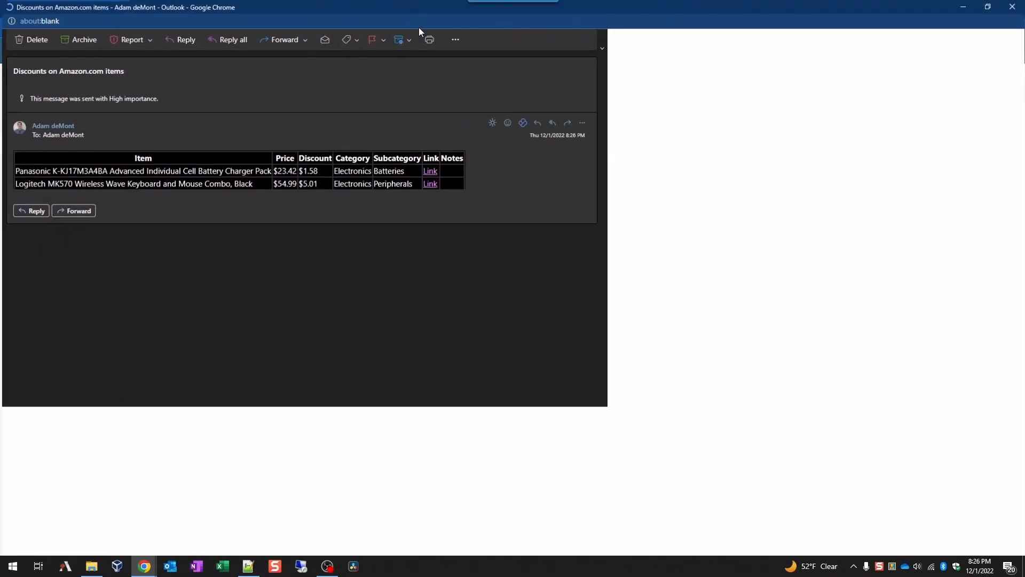
right_click(431, 170)
left_click(450, 180)
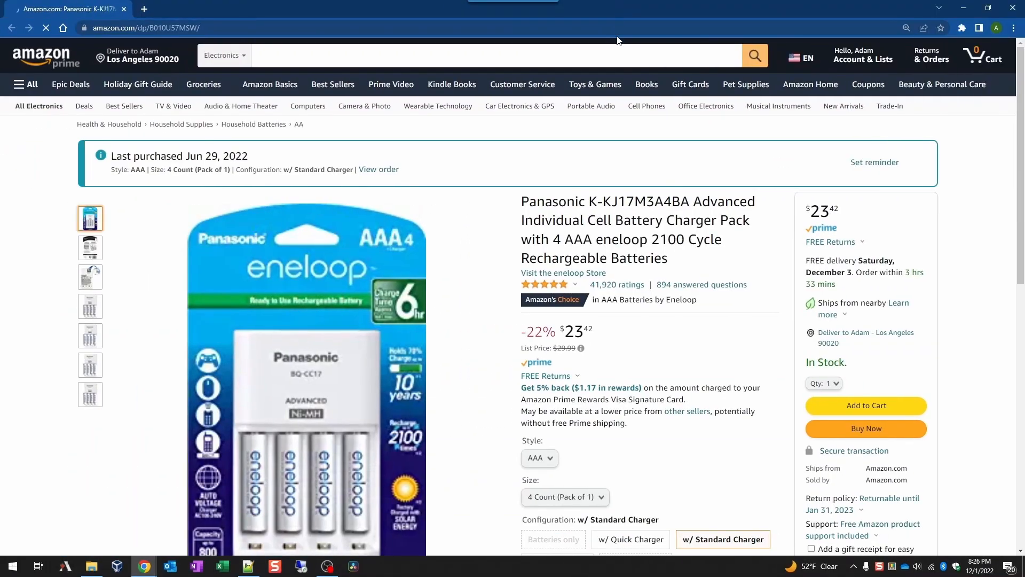
scroll(501, 311, "down", 2)
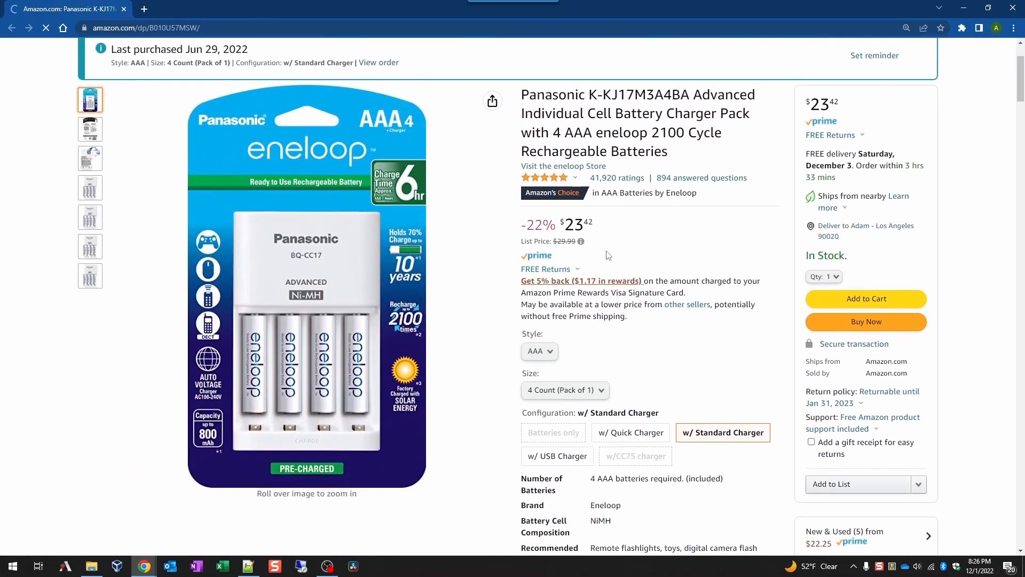
left_click(964, 7)
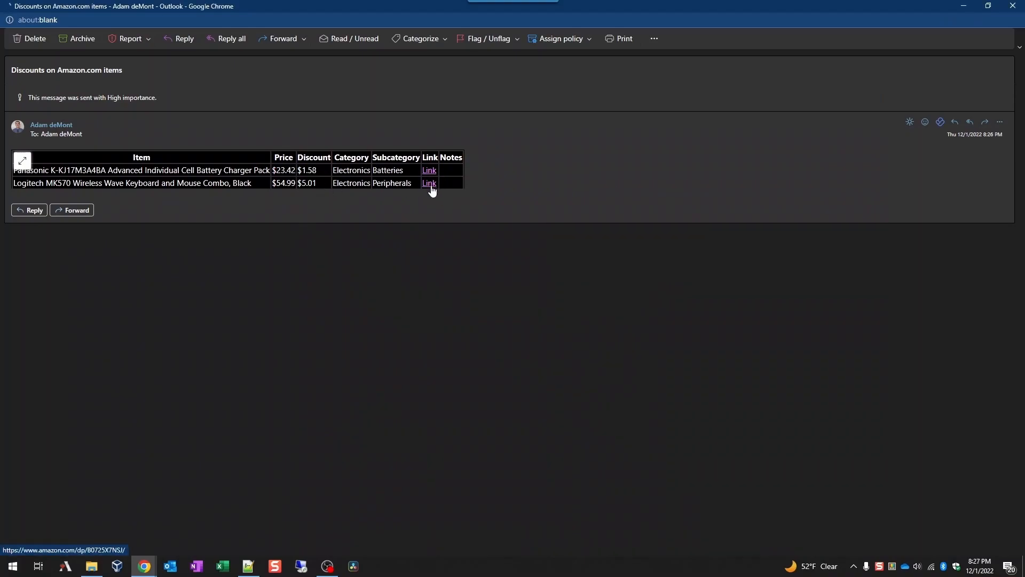
right_click(431, 184)
left_click(469, 188)
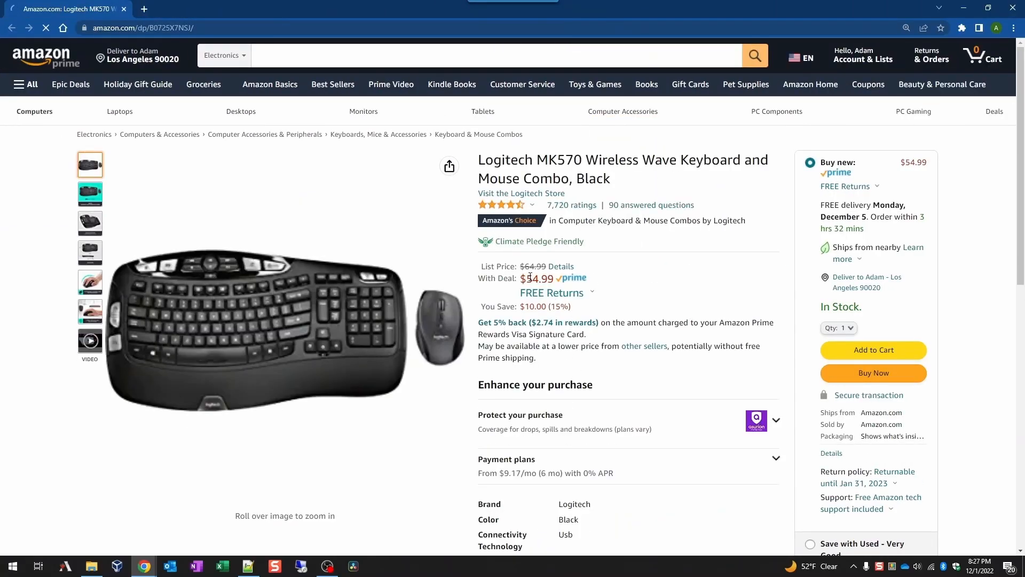
left_click(961, 12)
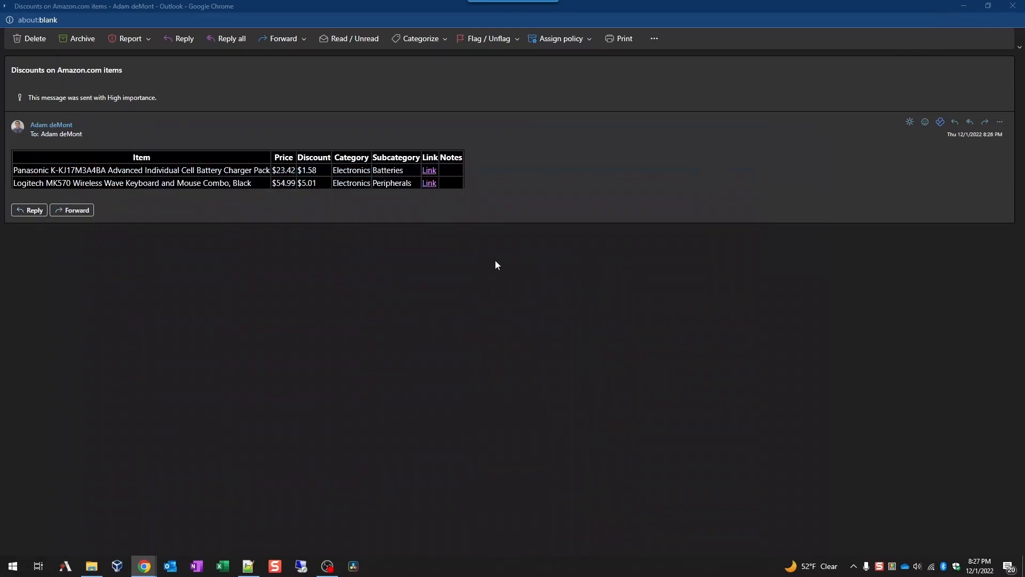